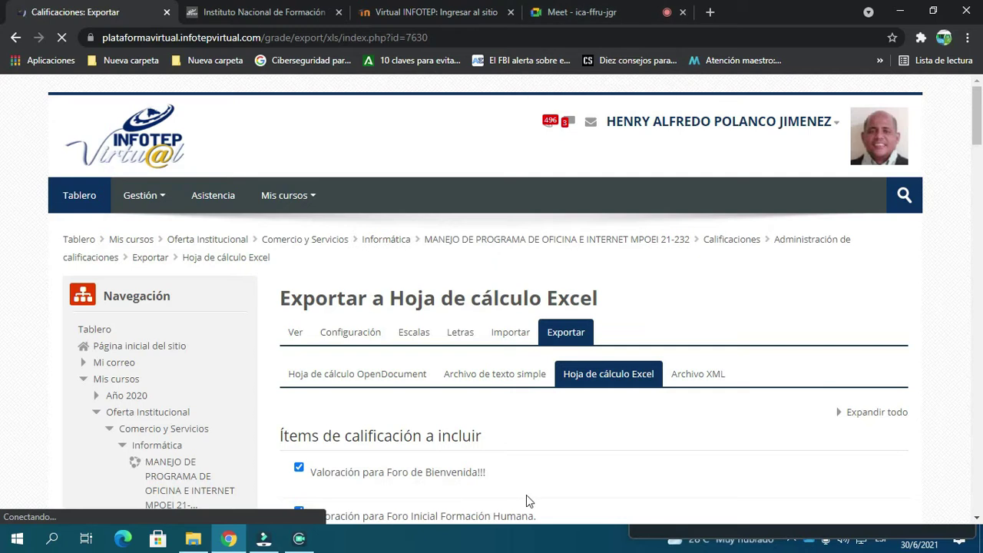
Download the course grades with all grade items as an Excel spreadsheet and open the downloaded MPOEI 21-232 file
{"action": "scroll", "coordinate": [526, 503], "scroll_direction": "down", "scroll_amount": 5}
{"action": "scroll", "coordinate": [507, 504], "scroll_direction": "down", "scroll_amount": 15}
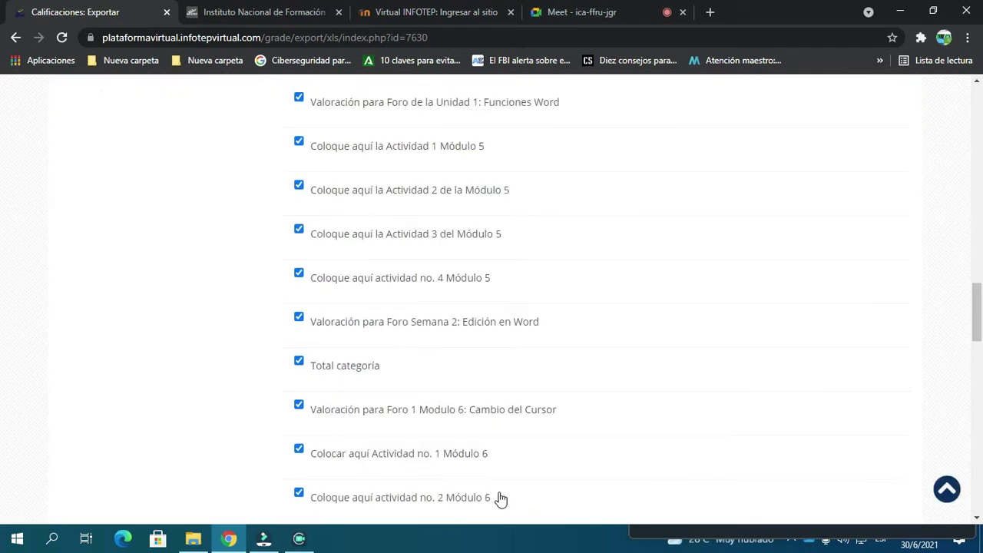
{"action": "scroll", "coordinate": [461, 466], "scroll_direction": "down", "scroll_amount": 10}
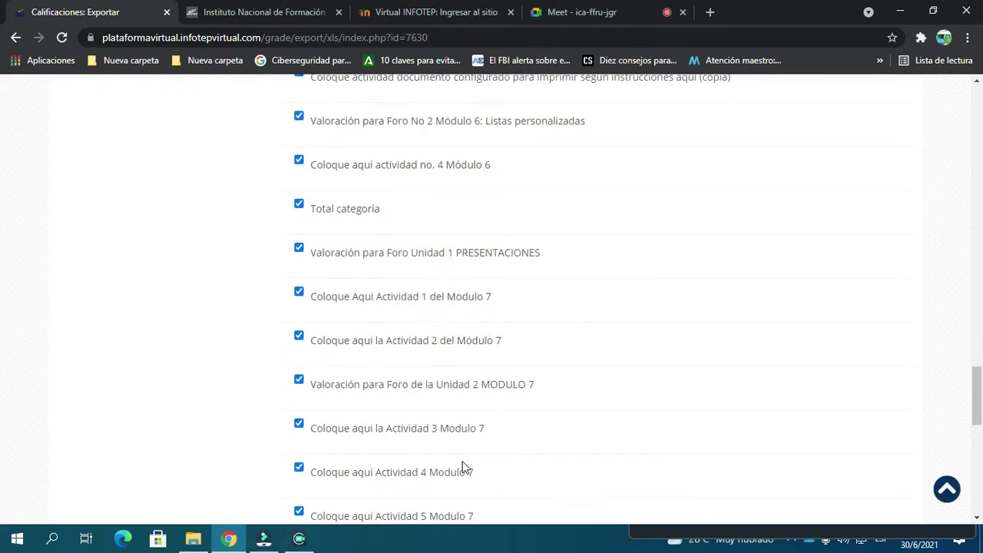
{"action": "left_click", "coordinate": [480, 194]}
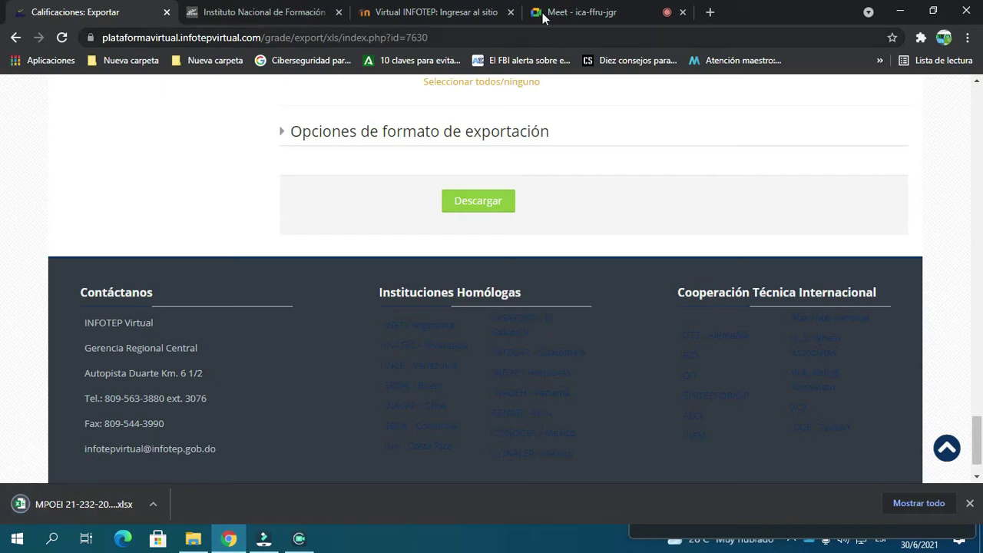
{"action": "left_click", "coordinate": [94, 506]}
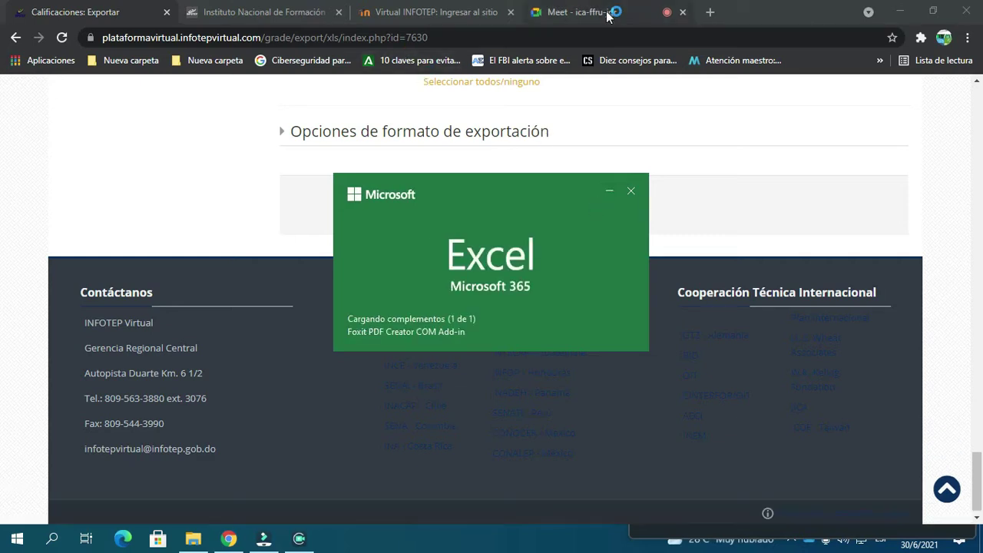
Bring up the Meet call in the browser, and enable editing in the exported grades workbook with its window maximized
{"action": "left_click", "coordinate": [581, 12]}
{"action": "left_click", "coordinate": [643, 161]}
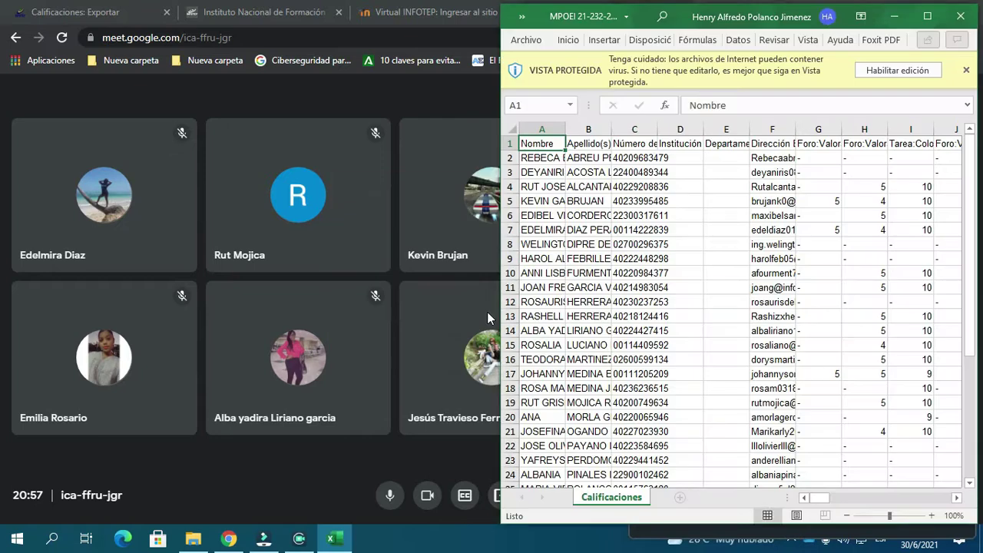
{"action": "left_click", "coordinate": [897, 70]}
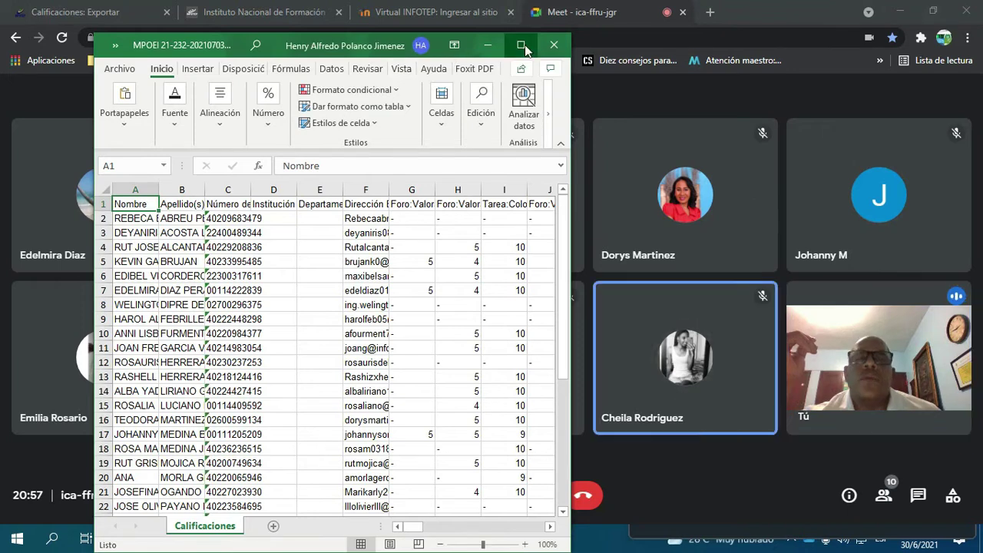
{"action": "left_click", "coordinate": [525, 44]}
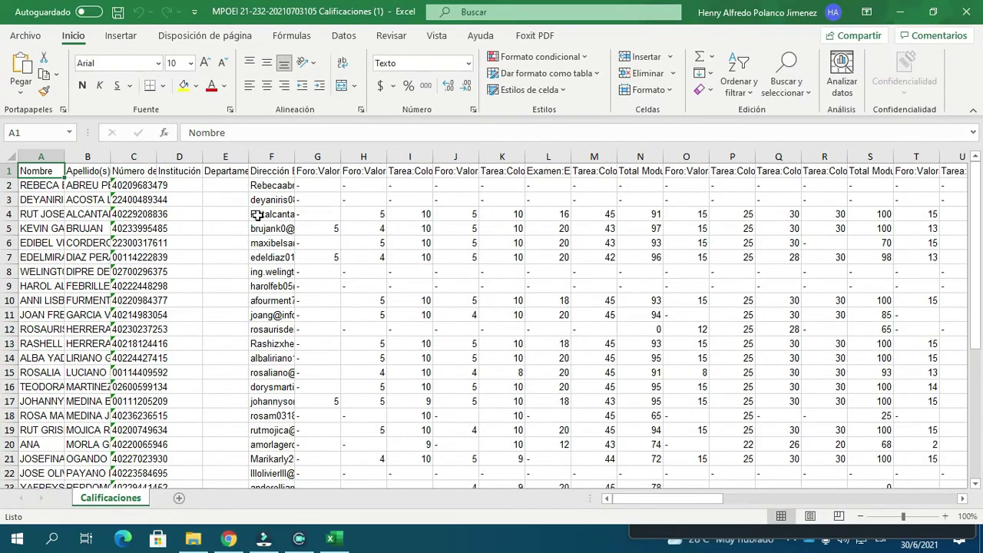
Fit the widths of the Nombre and Apellido(s) columns to their contents
{"action": "double_click", "coordinate": [64, 156]}
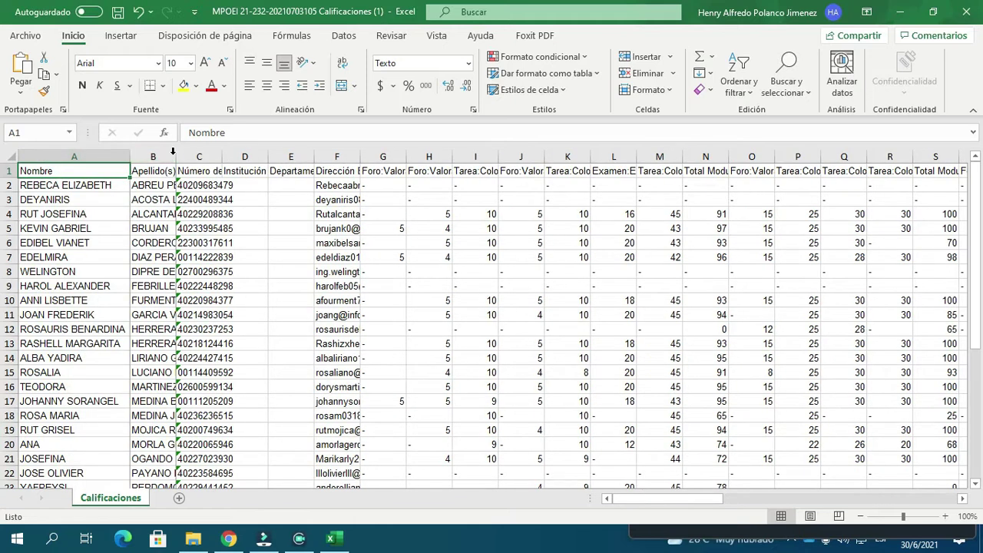
{"action": "double_click", "coordinate": [175, 153]}
Select columns C to G of the Calificaciones sheet, from Número de ID through the Foro de Bienvenida grades
{"action": "left_click", "coordinate": [283, 157]}
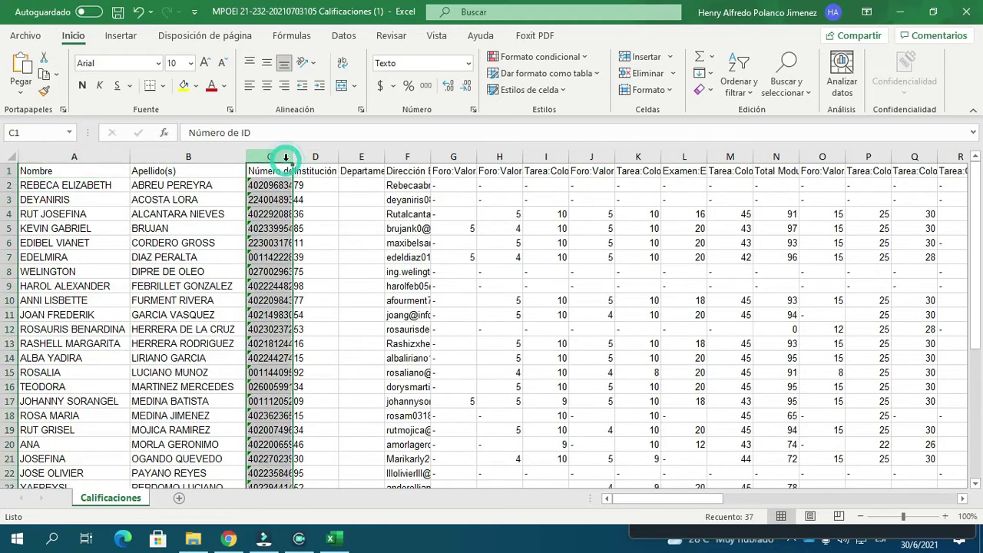
{"action": "left_click", "coordinate": [315, 157], "text": "ctrl"}
{"action": "left_click", "coordinate": [359, 158], "text": "ctrl"}
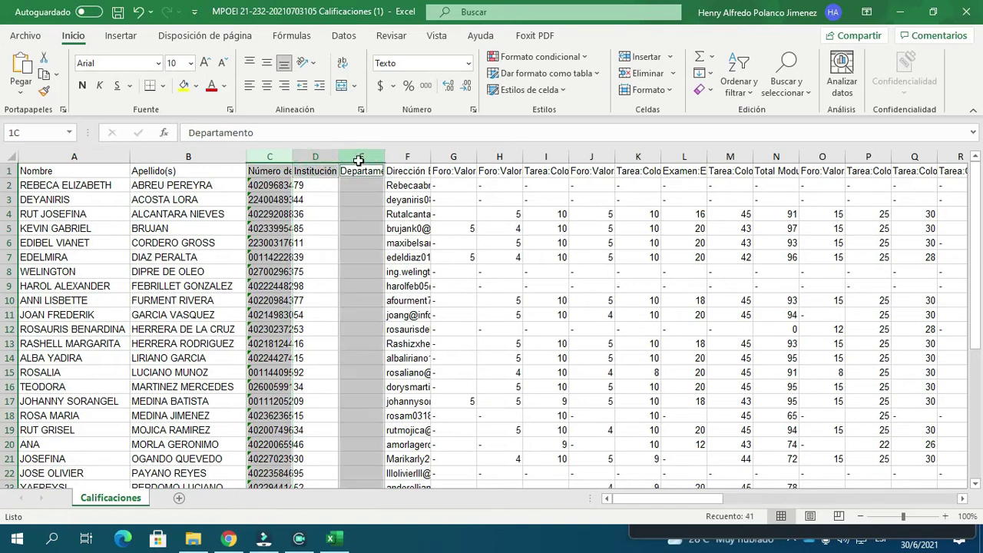
{"action": "left_click", "coordinate": [315, 157], "text": "ctrl"}
{"action": "left_click", "coordinate": [413, 157], "text": "ctrl"}
{"action": "left_click", "coordinate": [439, 158], "text": "ctrl"}
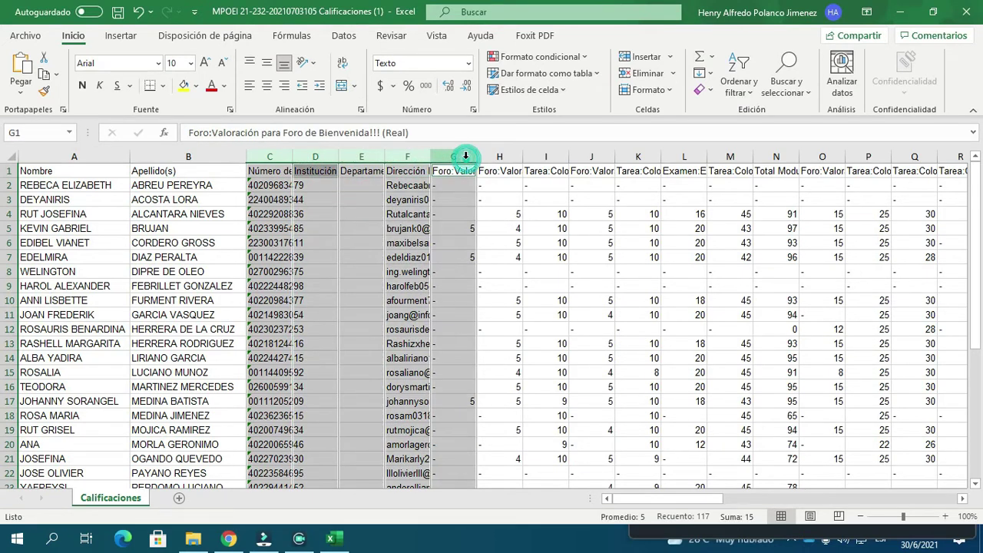
Switch to the Meet call to admit the waiting participant and return to the Excel grades workbook
{"action": "left_click", "coordinate": [229, 538]}
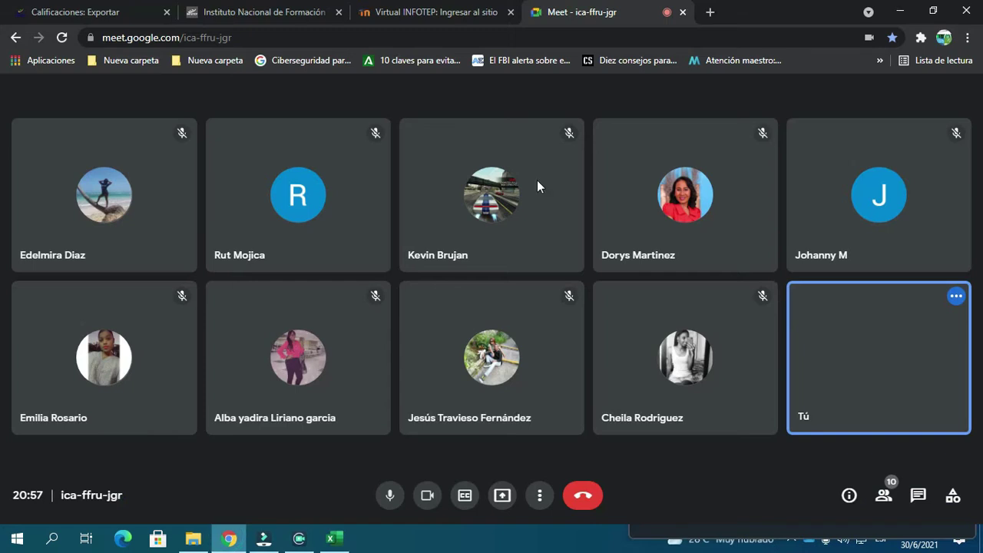
{"action": "left_click", "coordinate": [629, 163]}
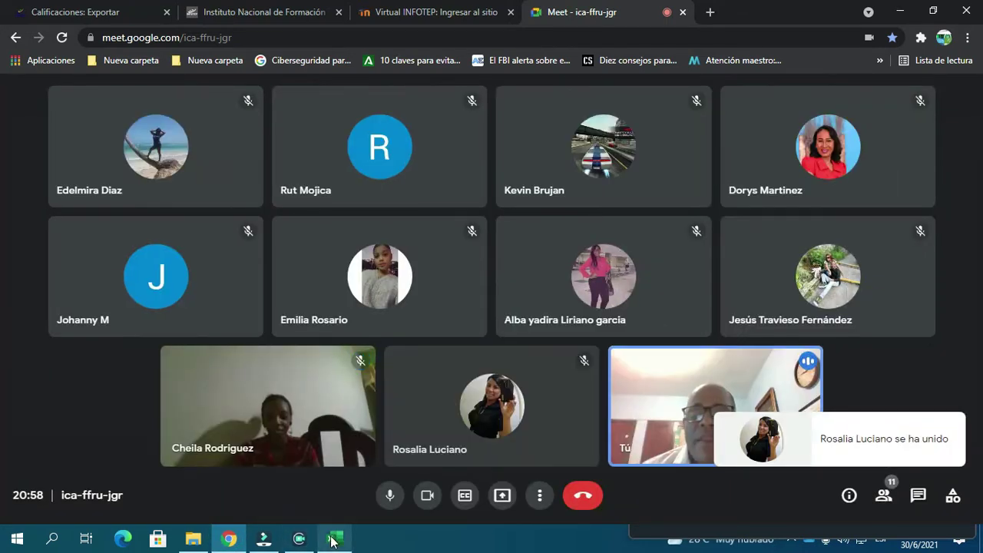
{"action": "left_click", "coordinate": [332, 540]}
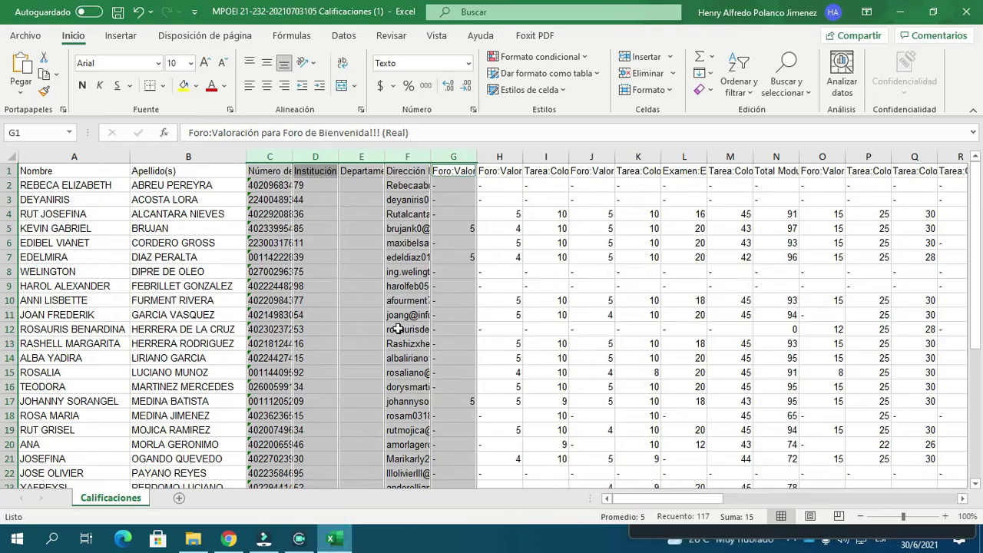
Extend the selection through column M to hide columns C to M, and fit the Total Modulo 1 column to its contents
{"action": "left_click", "coordinate": [499, 156], "text": "ctrl"}
{"action": "left_click", "coordinate": [547, 155], "text": "ctrl"}
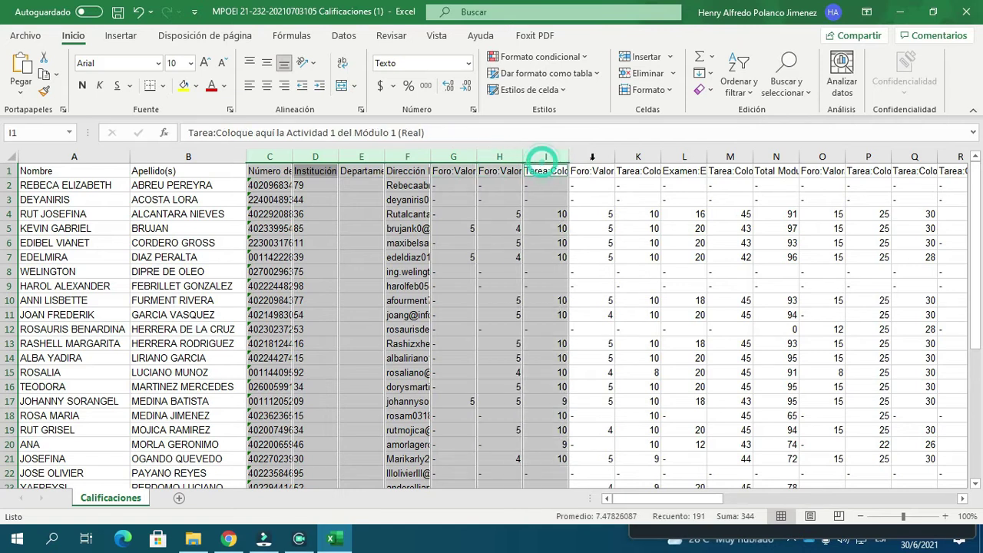
{"action": "left_click", "coordinate": [592, 157], "text": "ctrl"}
{"action": "left_click", "coordinate": [638, 157], "text": "ctrl"}
{"action": "left_click", "coordinate": [684, 157], "text": "ctrl"}
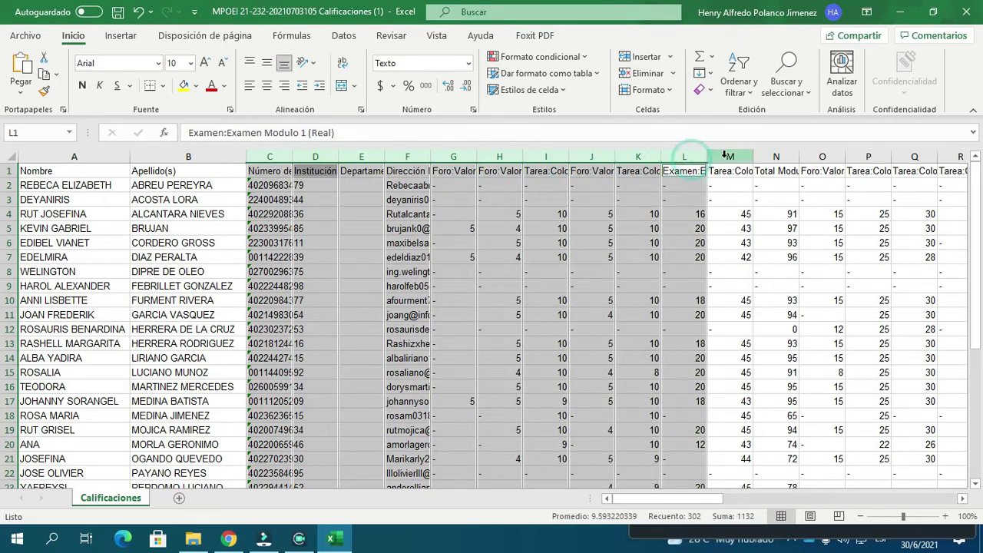
{"action": "left_click", "coordinate": [725, 155], "text": "ctrl"}
{"action": "right_click", "coordinate": [725, 155]}
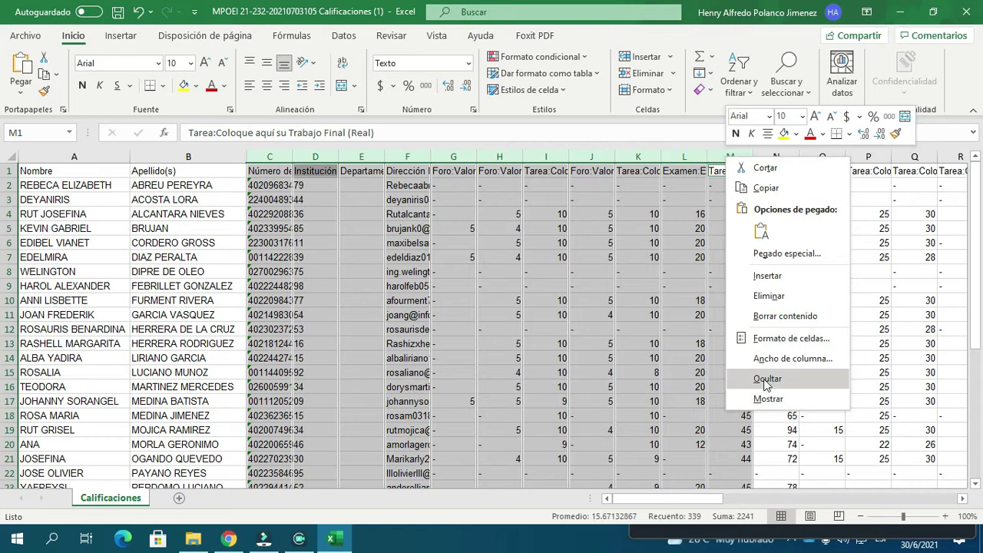
{"action": "left_click", "coordinate": [769, 377]}
{"action": "left_click", "coordinate": [315, 156]}
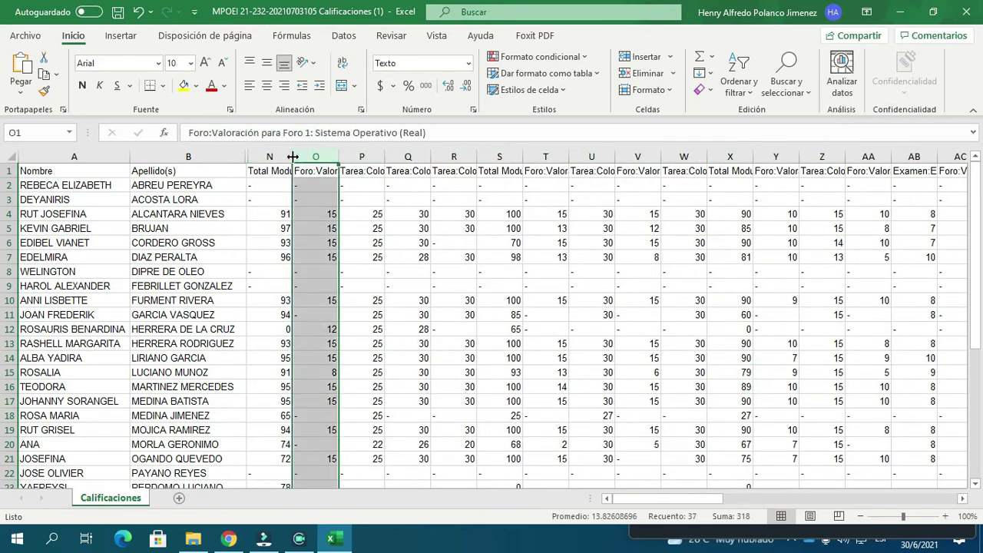
{"action": "double_click", "coordinate": [293, 156]}
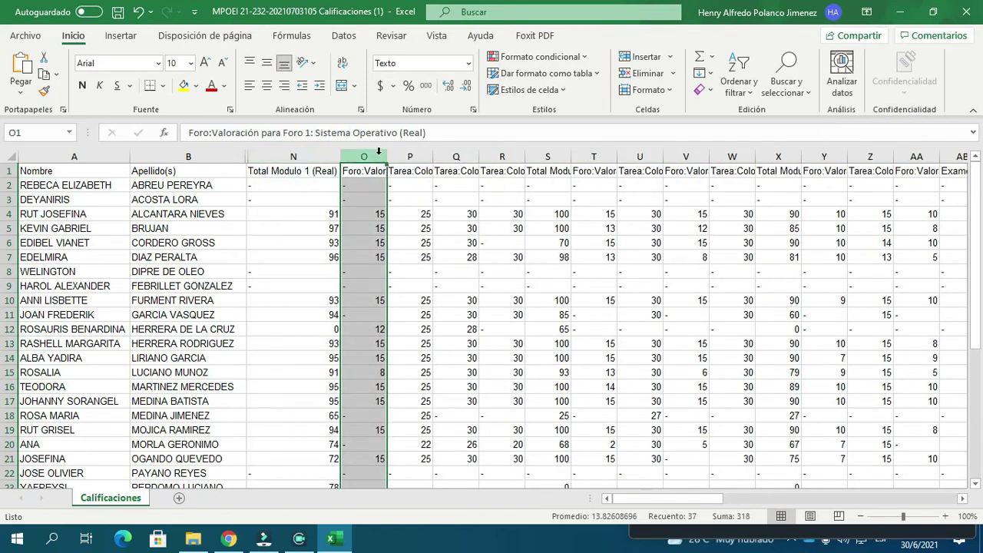
{"action": "left_click_drag", "start_coordinate": [415, 155], "coordinate": [732, 156]}
{"action": "right_click", "coordinate": [732, 161]}
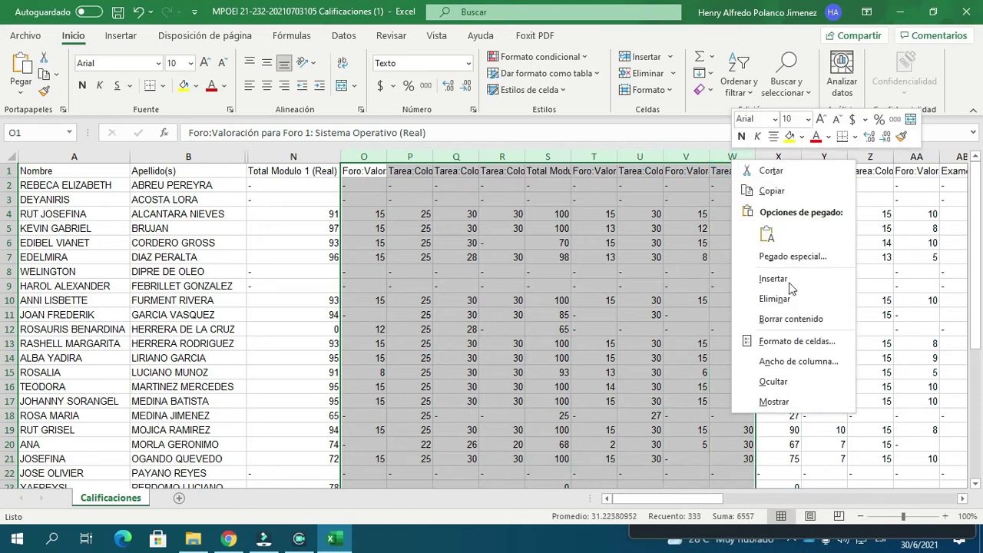
{"action": "left_click", "coordinate": [781, 386]}
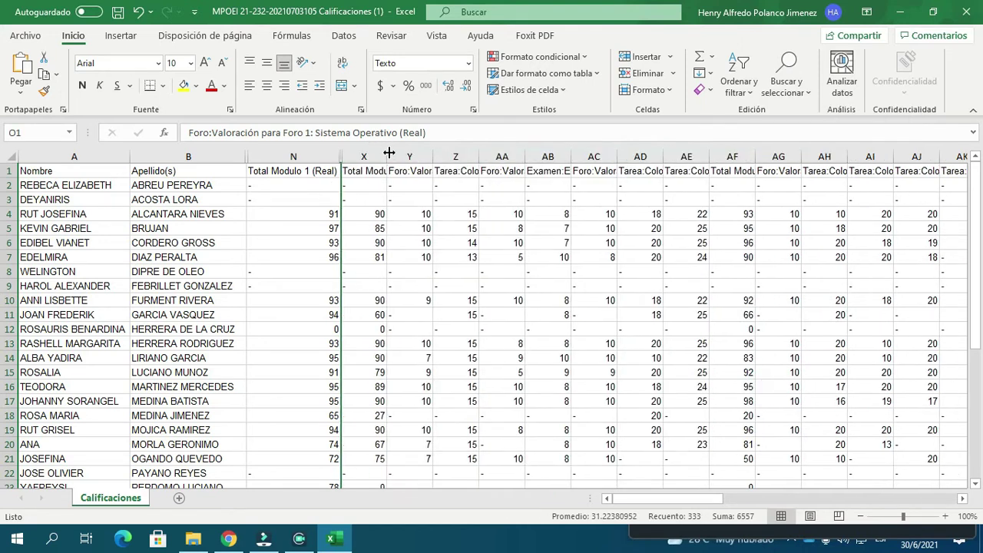
{"action": "double_click", "coordinate": [388, 152]}
{"action": "left_click", "coordinate": [469, 156]}
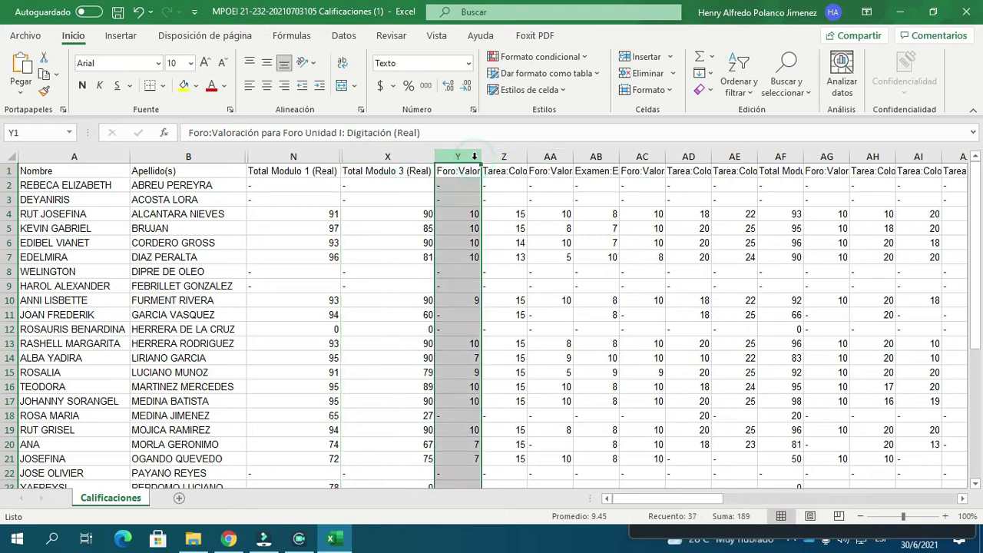
{"action": "key", "text": "ctrl+z"}
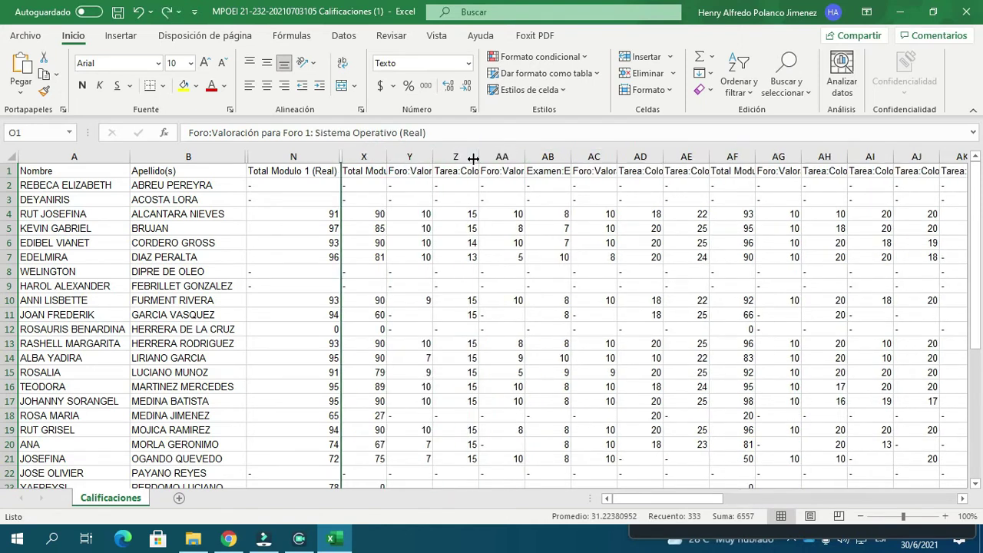
{"action": "key", "text": "ctrl+z"}
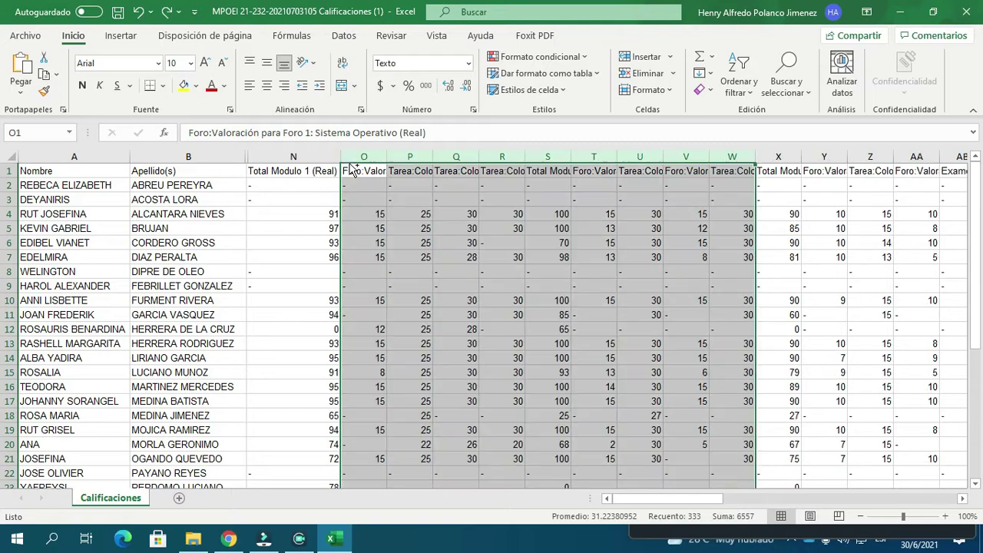
{"action": "left_click", "coordinate": [558, 212]}
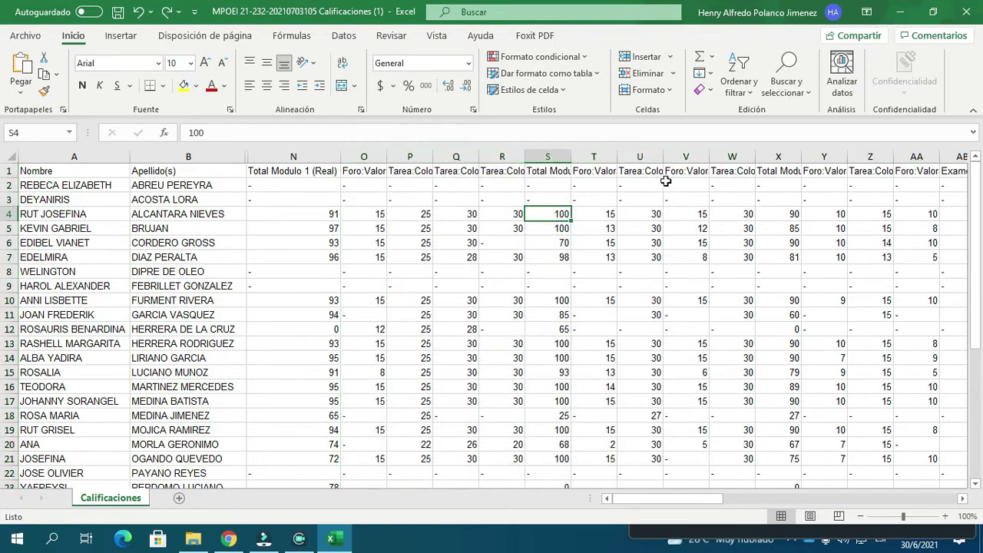
Hide the forum and task columns O to R between the Total Modulo 1 column and the next module total
{"action": "left_click", "coordinate": [367, 157]}
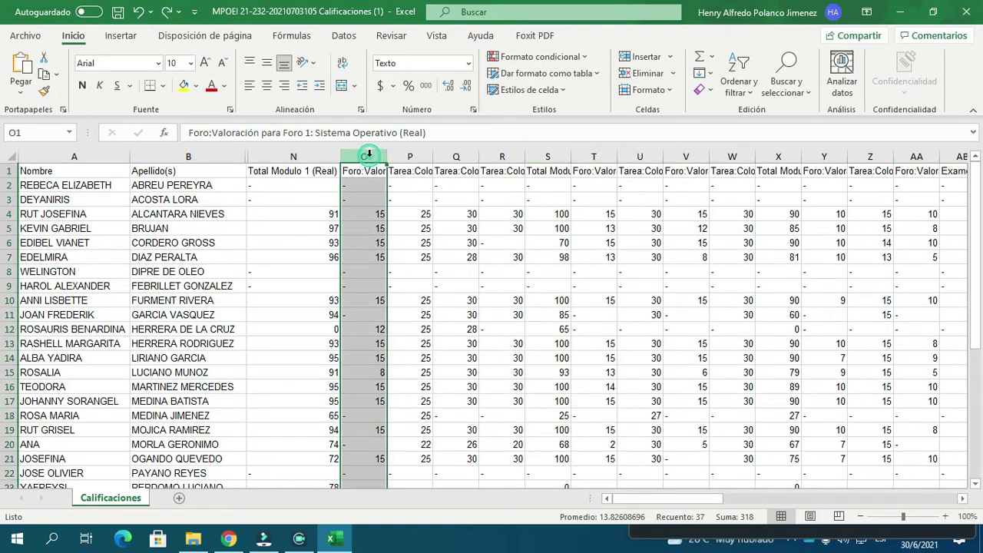
{"action": "left_click", "coordinate": [410, 156], "text": "ctrl"}
{"action": "left_click", "coordinate": [457, 157], "text": "ctrl"}
{"action": "left_click", "coordinate": [503, 158], "text": "ctrl"}
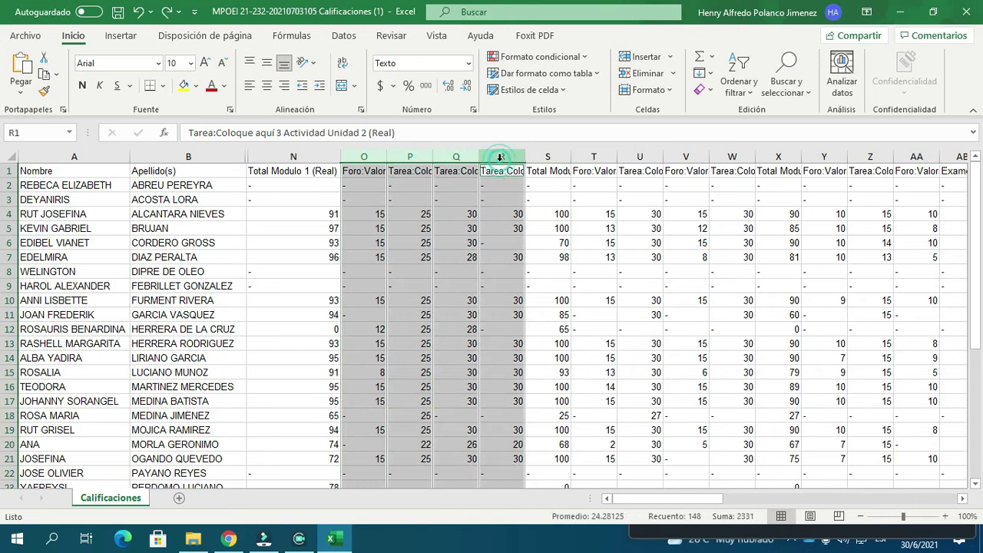
{"action": "right_click", "coordinate": [502, 159]}
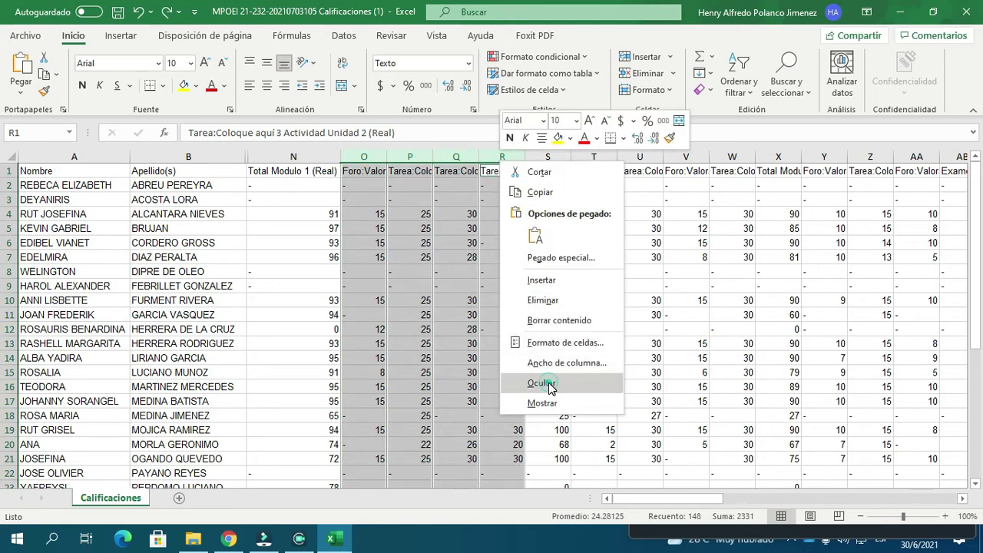
{"action": "left_click", "coordinate": [545, 381]}
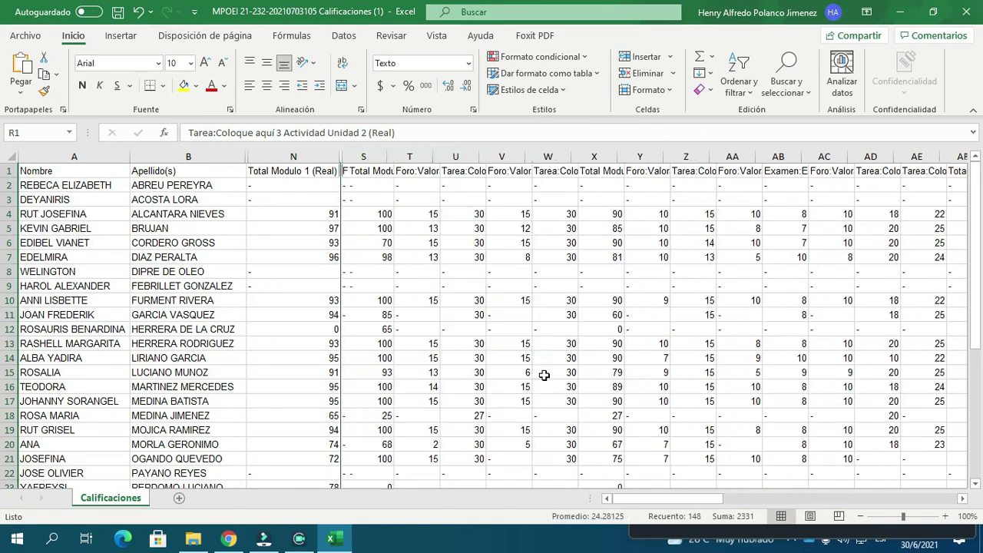
Hide the Module 3 forum and task columns T to W, leaving out the module total columns S and X
{"action": "left_click", "coordinate": [424, 157]}
{"action": "left_click", "coordinate": [457, 158], "text": "ctrl"}
{"action": "left_click", "coordinate": [515, 158], "text": "ctrl"}
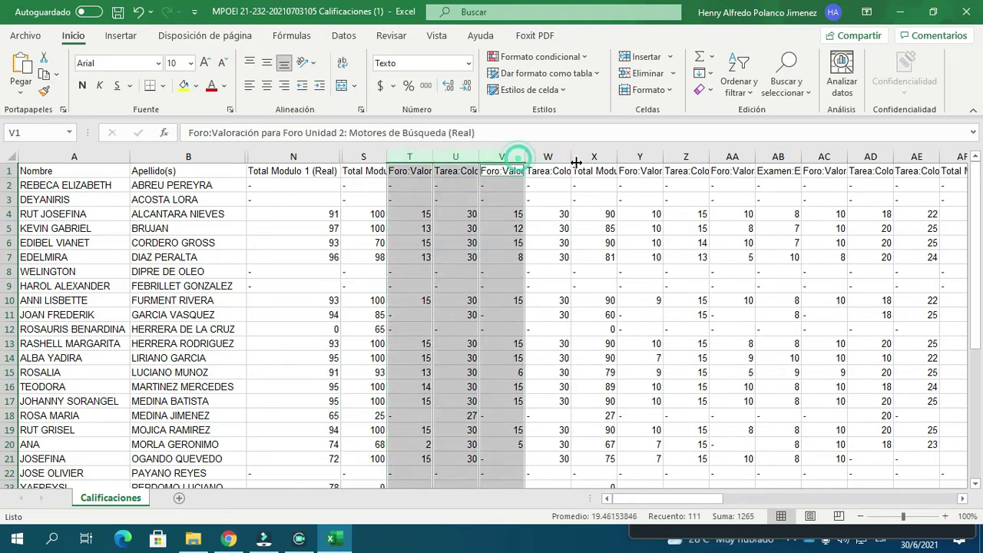
{"action": "left_click", "coordinate": [549, 157], "text": "ctrl"}
{"action": "right_click", "coordinate": [562, 157]}
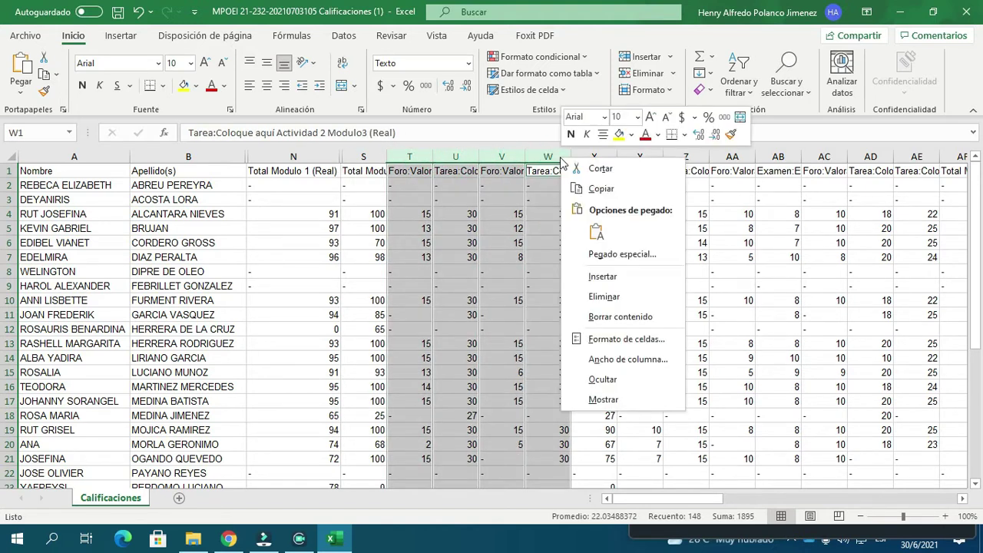
{"action": "left_click", "coordinate": [603, 379]}
Hide the Module 4 activity columns Y to AE, leaving out the module total columns X and AF
{"action": "left_click", "coordinate": [453, 157]}
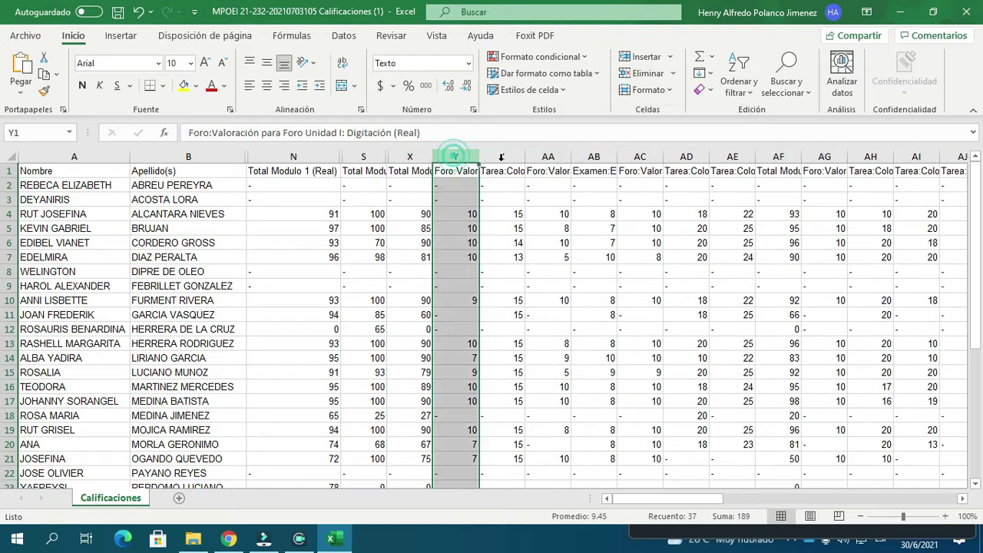
{"action": "left_click", "coordinate": [501, 157], "text": "ctrl"}
{"action": "left_click", "coordinate": [551, 158], "text": "ctrl"}
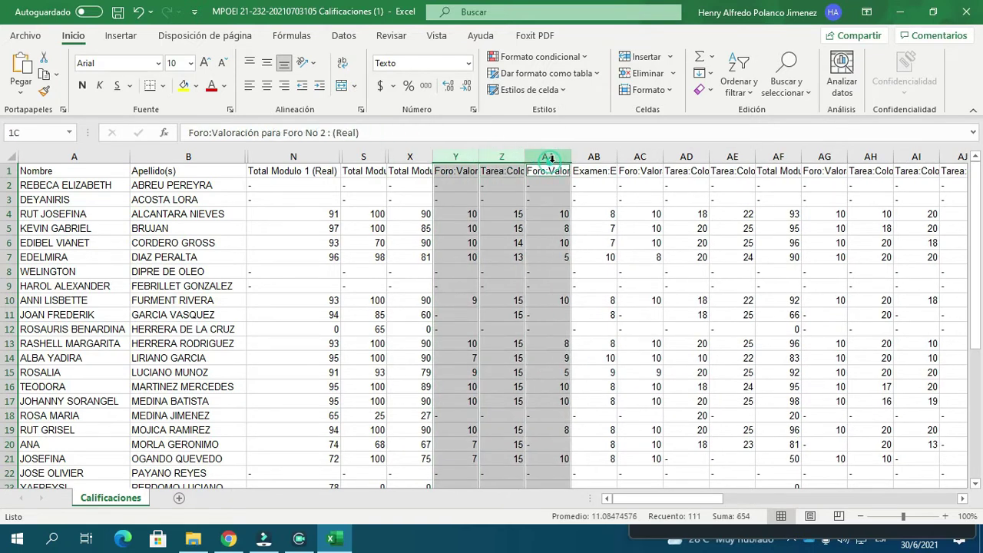
{"action": "left_click", "coordinate": [593, 157], "text": "ctrl"}
{"action": "left_click", "coordinate": [640, 157], "text": "ctrl"}
{"action": "left_click", "coordinate": [685, 157], "text": "ctrl"}
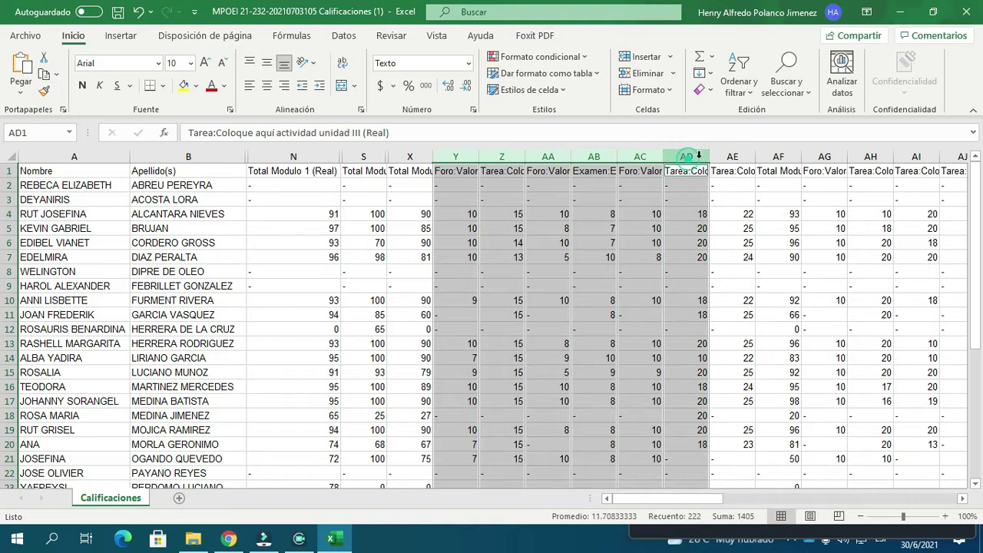
{"action": "left_click", "coordinate": [732, 158], "text": "ctrl"}
{"action": "right_click", "coordinate": [734, 160]}
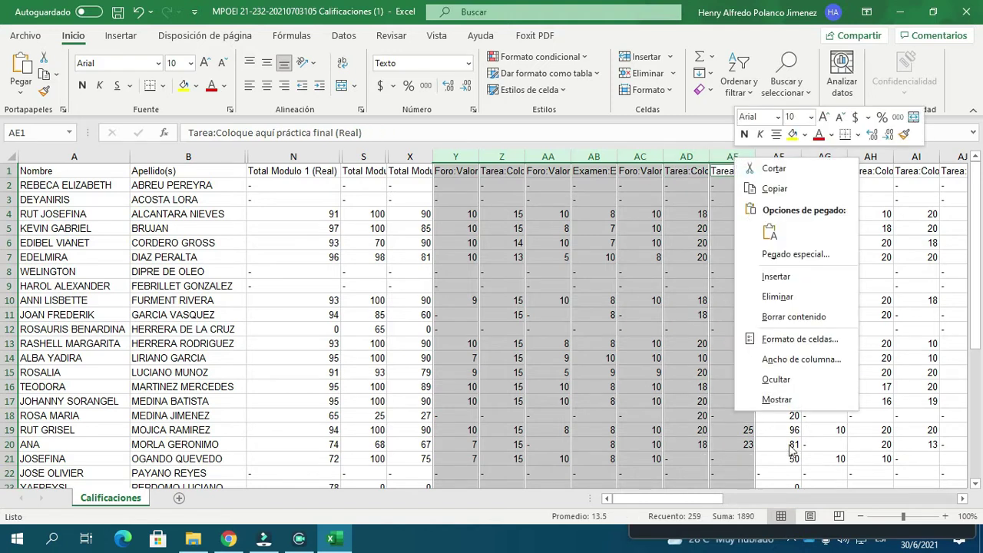
{"action": "left_click", "coordinate": [778, 378]}
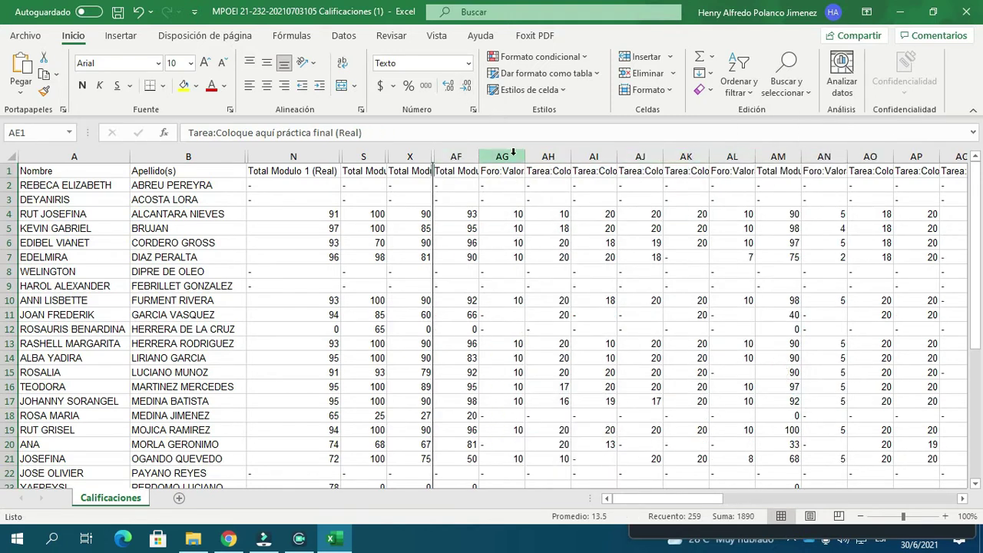
Hide the Module 5 forum and task columns AG to AL between the total columns AF and AM
{"action": "left_click", "coordinate": [513, 156]}
{"action": "left_click", "coordinate": [546, 157], "text": "ctrl"}
{"action": "left_click", "coordinate": [593, 157], "text": "ctrl"}
{"action": "left_click", "coordinate": [649, 159], "text": "ctrl"}
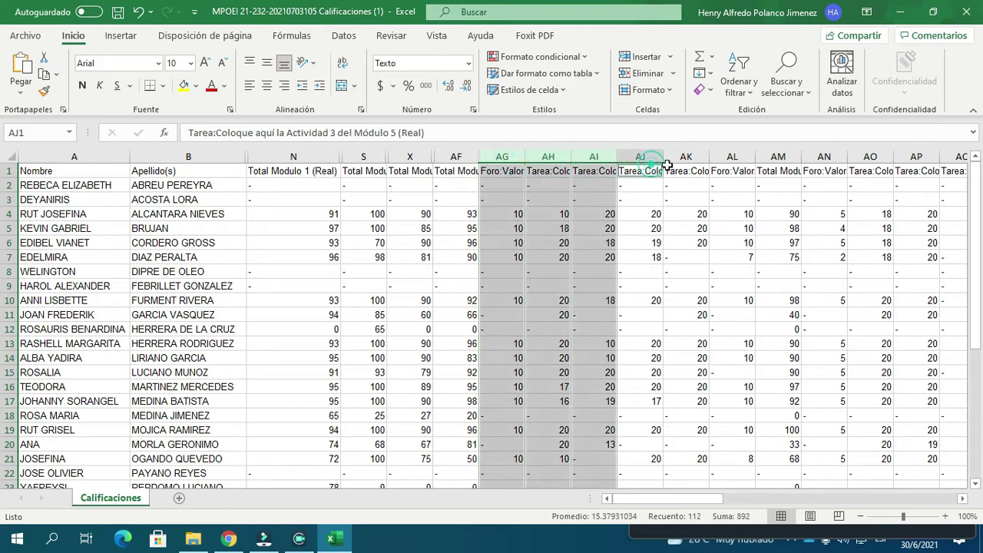
{"action": "left_click", "coordinate": [688, 158], "text": "ctrl"}
{"action": "left_click", "coordinate": [640, 157], "text": "ctrl"}
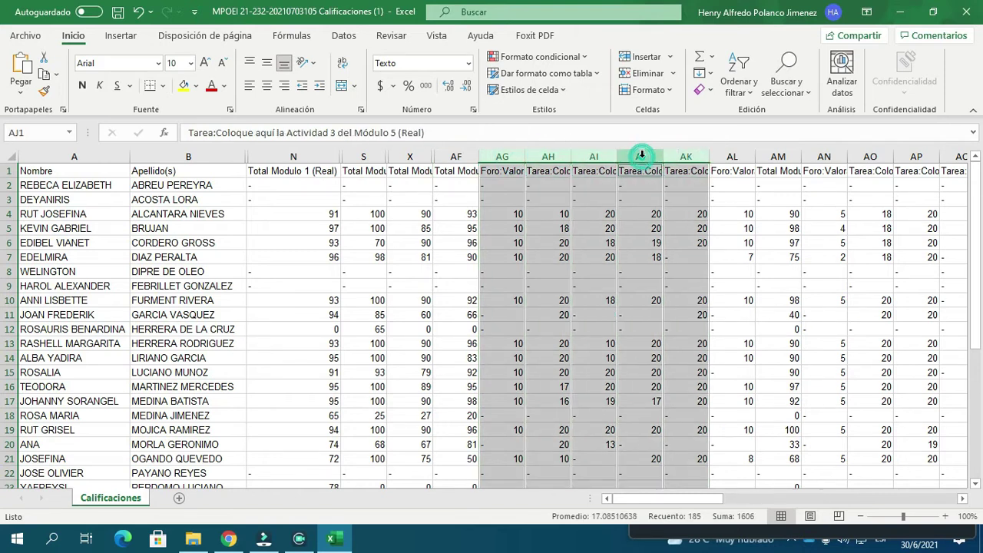
{"action": "left_click", "coordinate": [727, 156], "text": "ctrl"}
{"action": "right_click", "coordinate": [727, 156]}
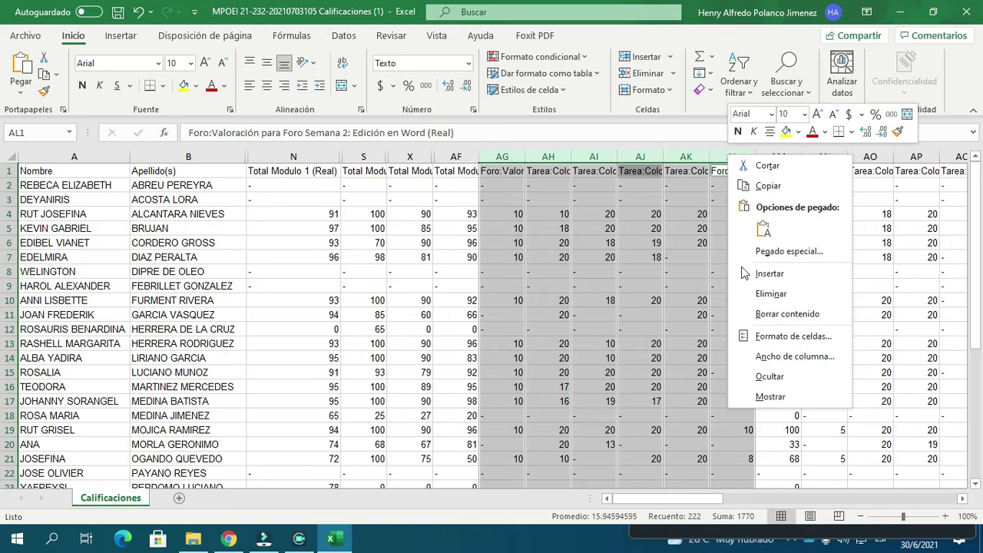
{"action": "left_click", "coordinate": [771, 377]}
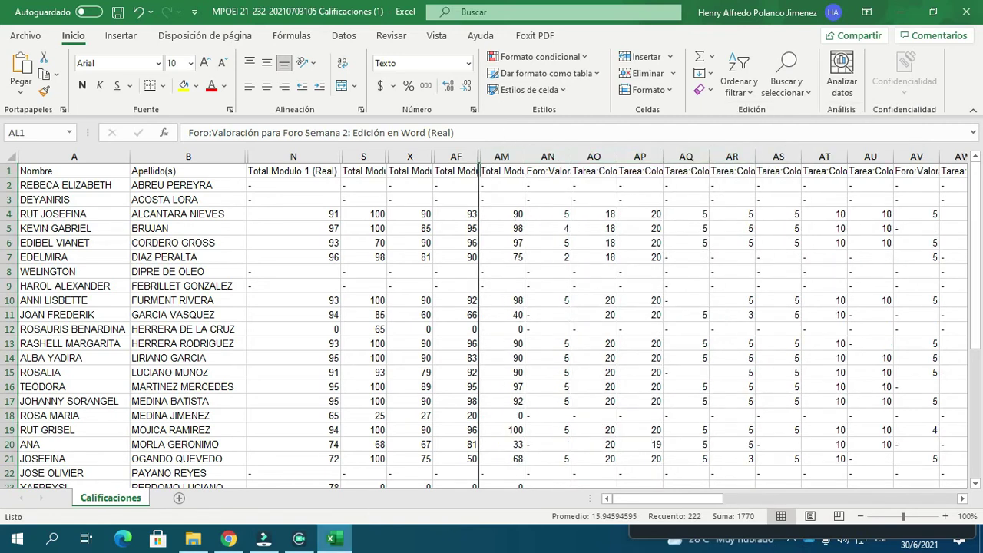
Switch to the Meet call in Chrome, admit the participant asking to join, and return to the Excel grades workbook
{"action": "left_click", "coordinate": [229, 540]}
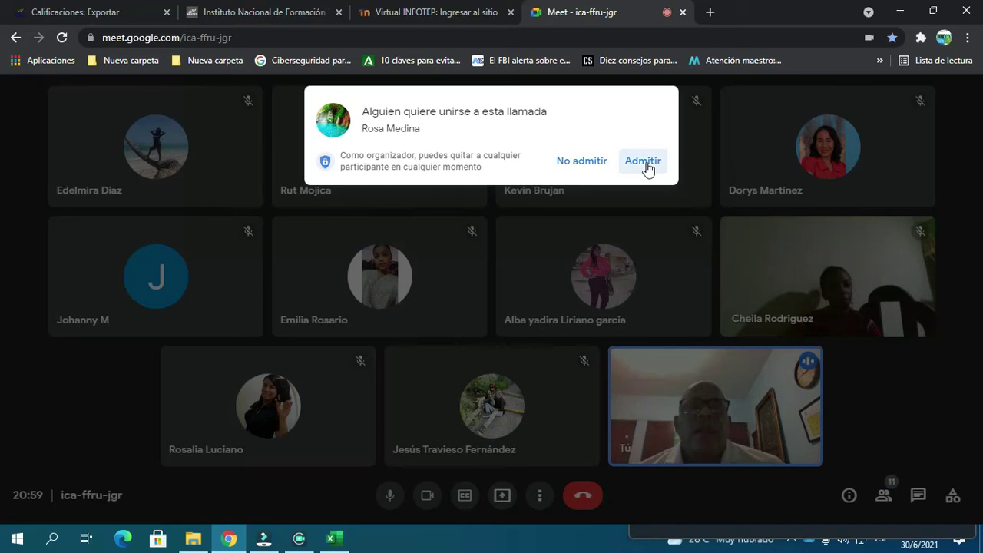
{"action": "left_click", "coordinate": [645, 162]}
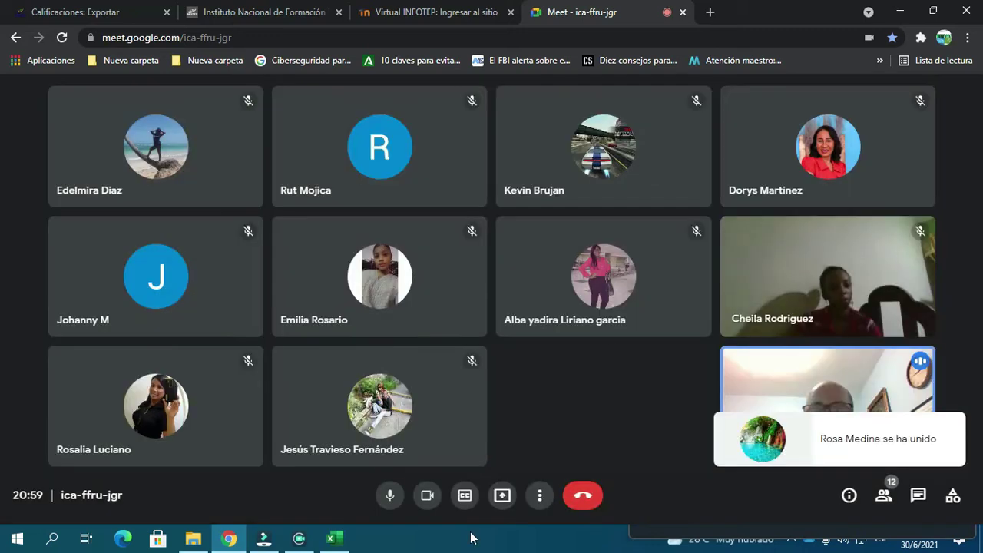
{"action": "left_click", "coordinate": [331, 539]}
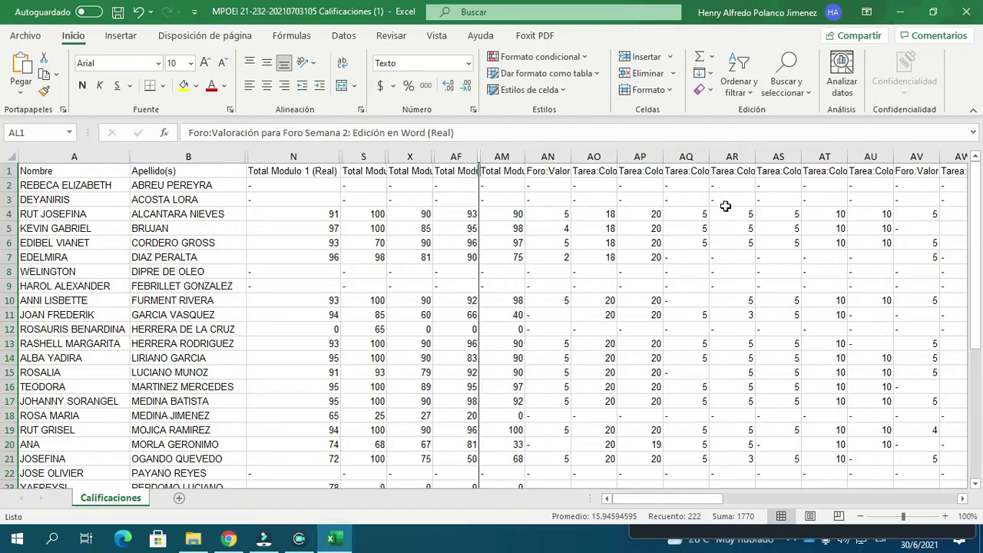
Hide the Module 6 forum and task columns AN to AW, leaving out the total columns AM and AX
{"action": "left_click_drag", "start_coordinate": [556, 156], "coordinate": [916, 154]}
{"action": "left_click_drag", "start_coordinate": [649, 500], "coordinate": [700, 500]}
{"action": "left_click", "coordinate": [737, 156], "text": "shift"}
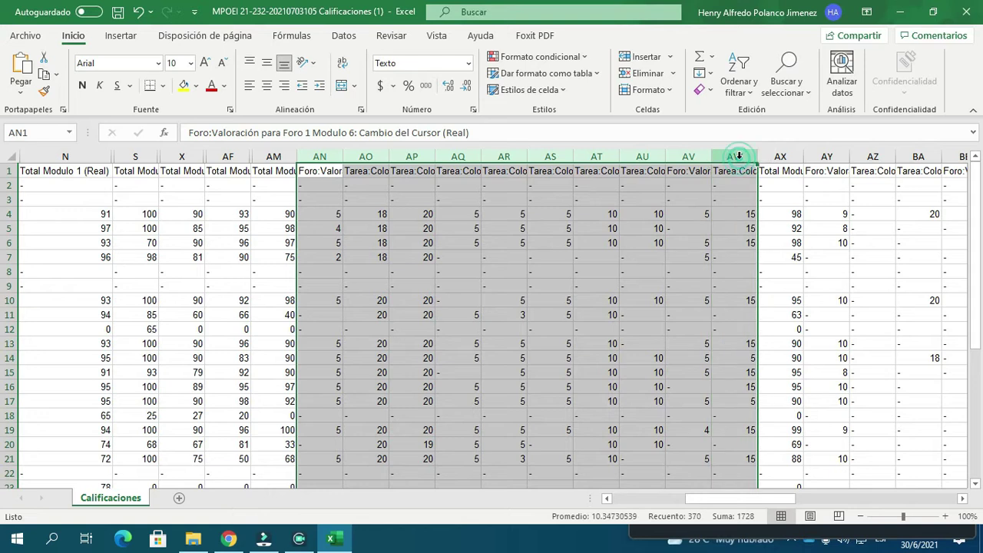
{"action": "right_click", "coordinate": [739, 159]}
{"action": "left_click", "coordinate": [780, 381]}
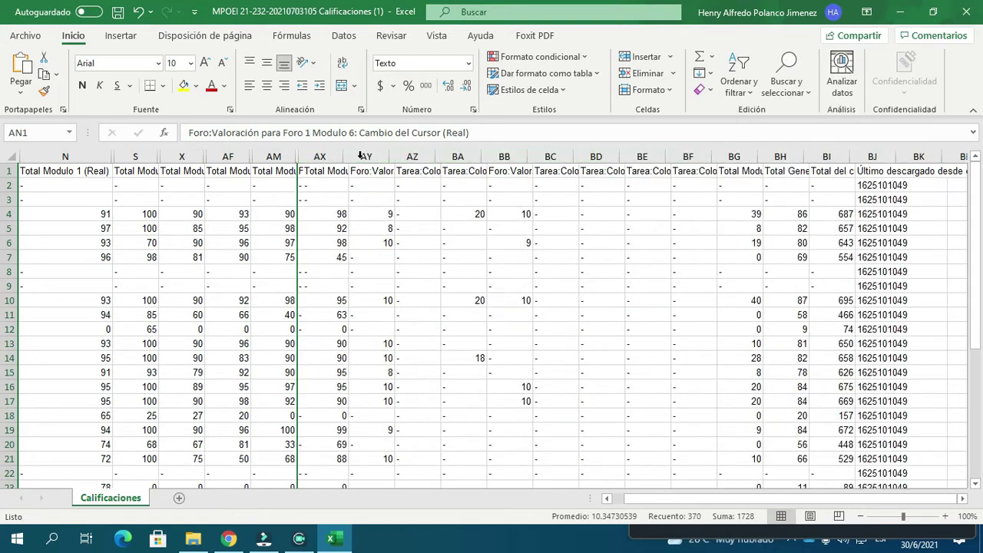
Check the full header text of the module total columns from Total Modulo 2 to Total Modulo 7
{"action": "left_click_drag", "start_coordinate": [367, 157], "coordinate": [702, 150]}
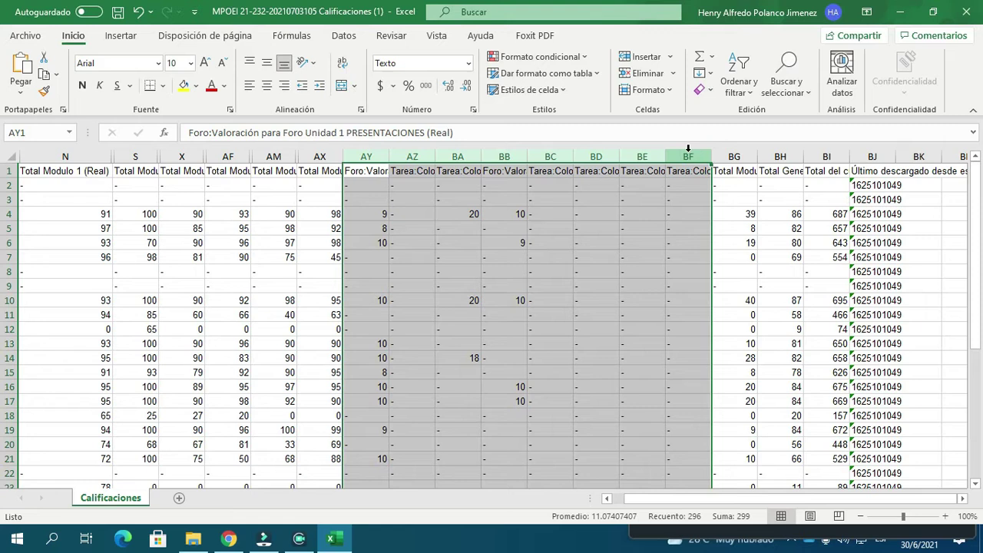
{"action": "left_click", "coordinate": [584, 301]}
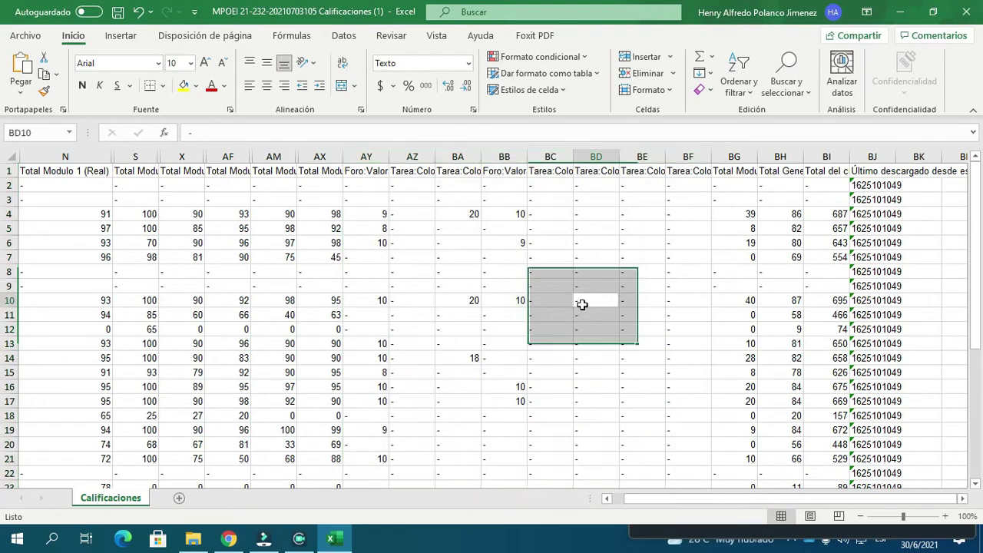
{"action": "left_click", "coordinate": [141, 171]}
{"action": "left_click", "coordinate": [175, 170]}
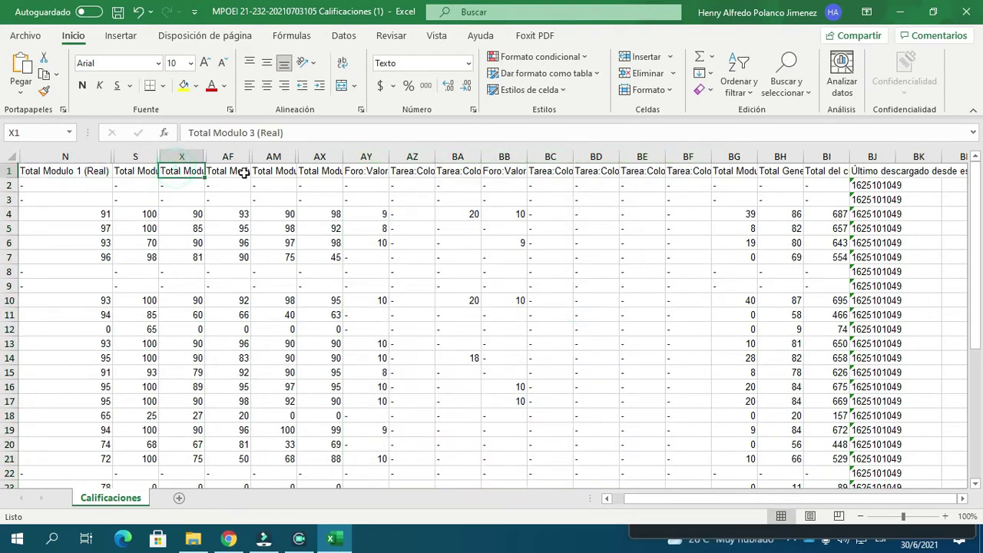
{"action": "left_click", "coordinate": [244, 171]}
{"action": "left_click", "coordinate": [294, 170]}
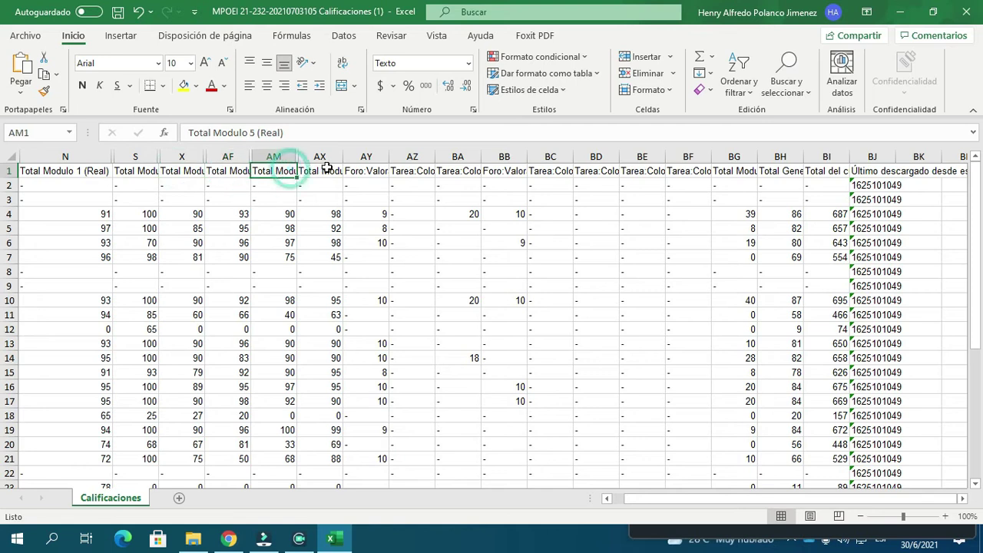
{"action": "left_click", "coordinate": [327, 170]}
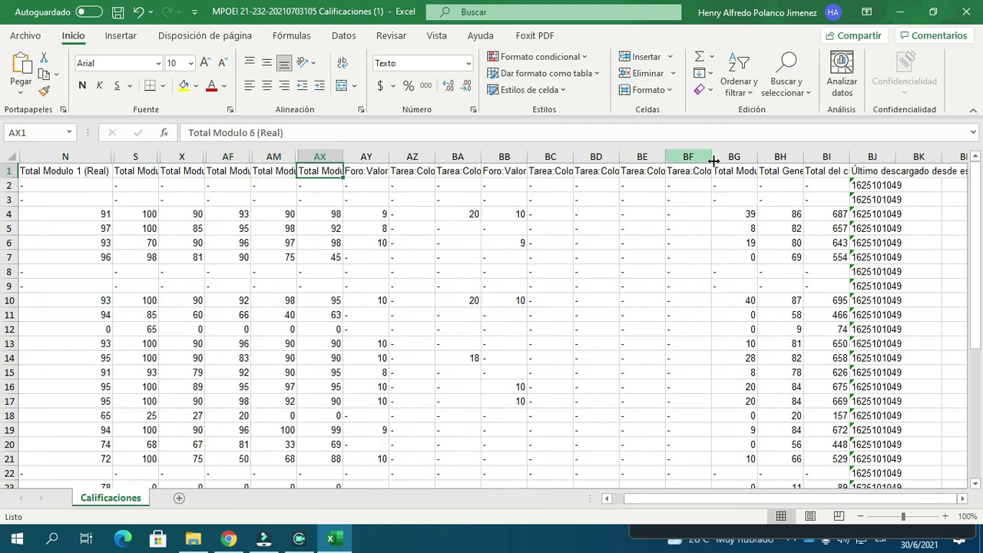
{"action": "left_click", "coordinate": [735, 172]}
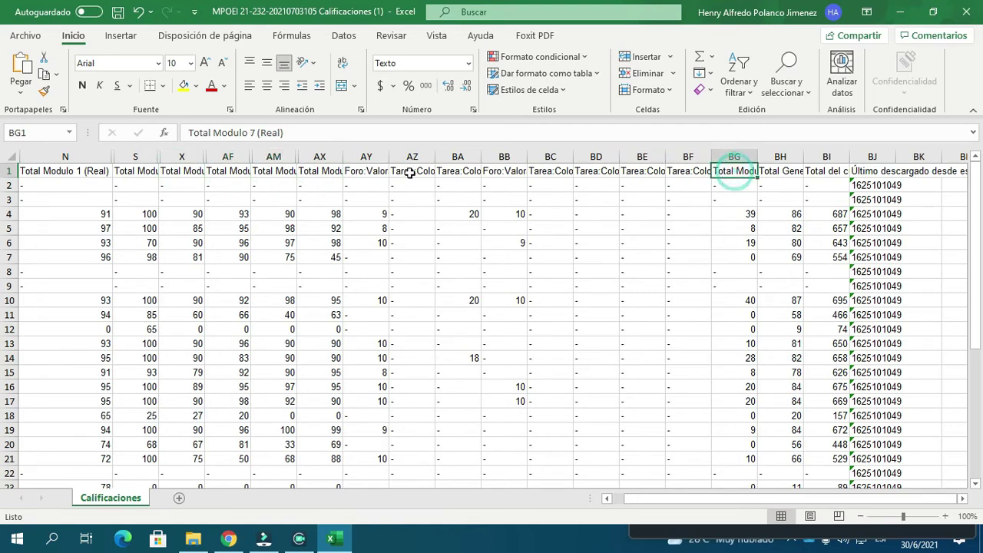
Hide the Module 7 forum and task columns AY to BF between the total columns AX and BG
{"action": "left_click", "coordinate": [372, 156]}
{"action": "left_click_drag", "start_coordinate": [371, 156], "coordinate": [467, 157]}
{"action": "left_click_drag", "start_coordinate": [366, 156], "coordinate": [566, 154]}
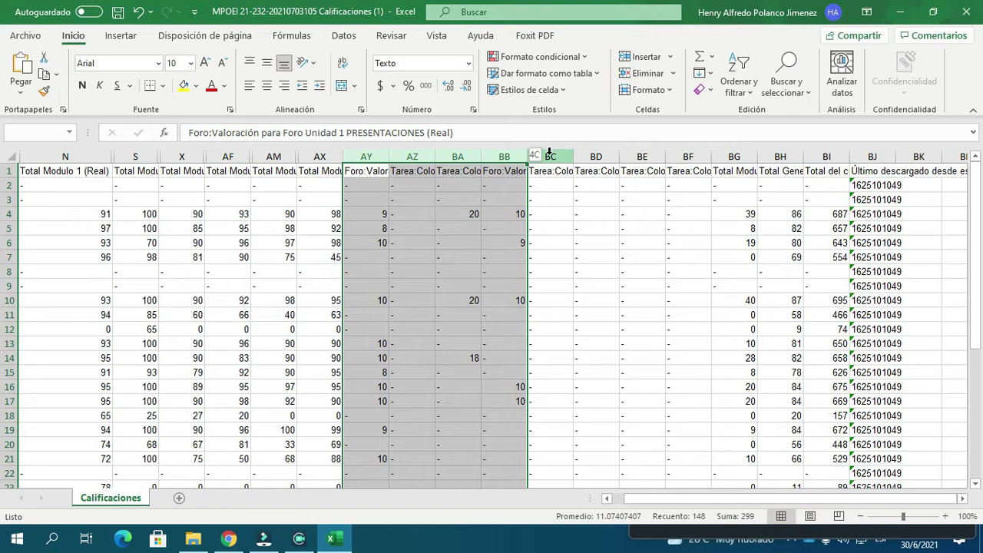
{"action": "left_click_drag", "start_coordinate": [570, 156], "coordinate": [672, 156]}
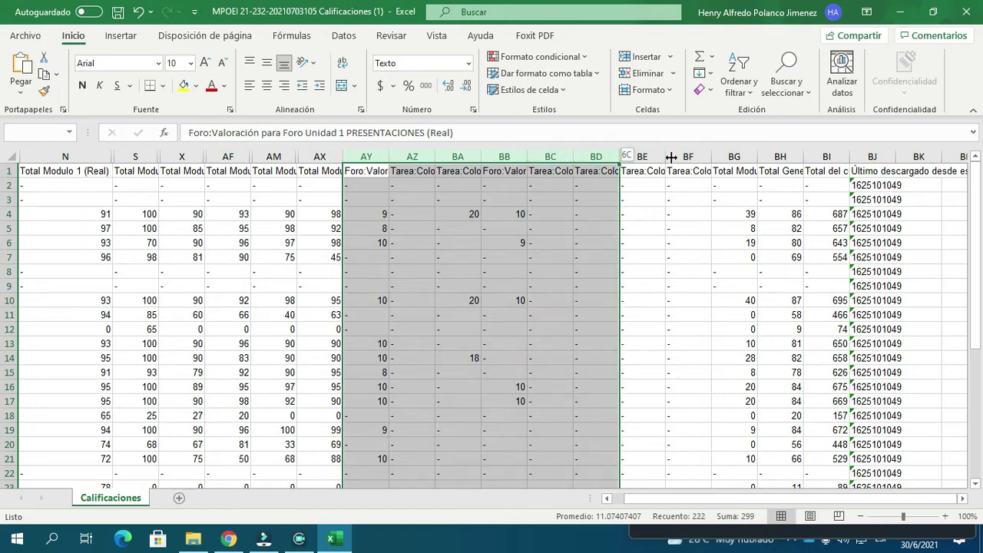
{"action": "left_click", "coordinate": [662, 155]}
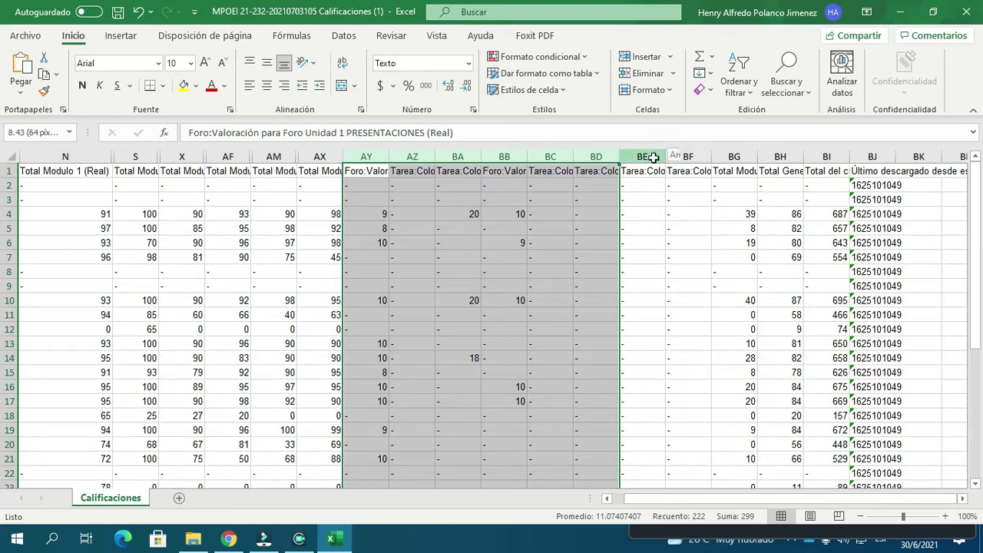
{"action": "left_click_drag", "start_coordinate": [653, 156], "coordinate": [694, 159]}
{"action": "right_click", "coordinate": [694, 160]}
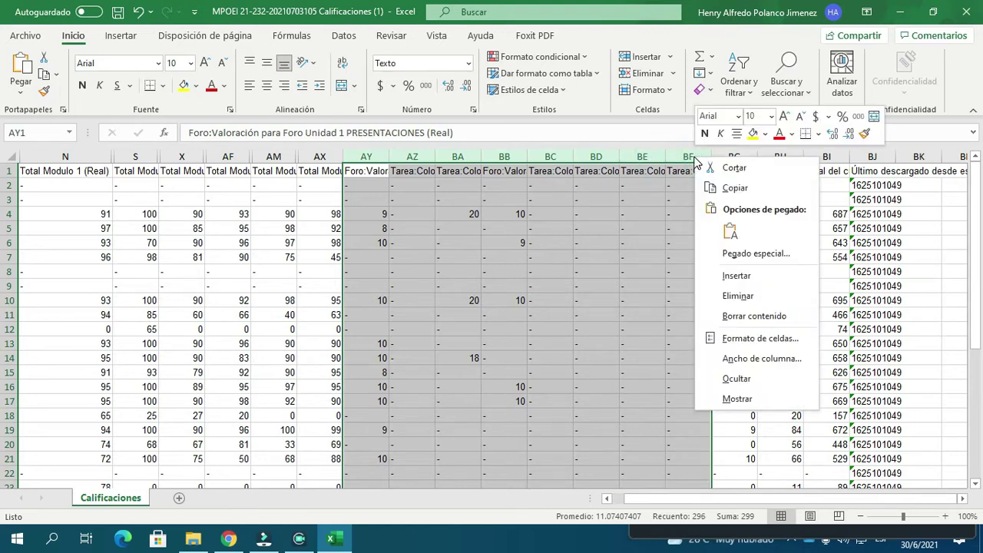
{"action": "left_click", "coordinate": [740, 380]}
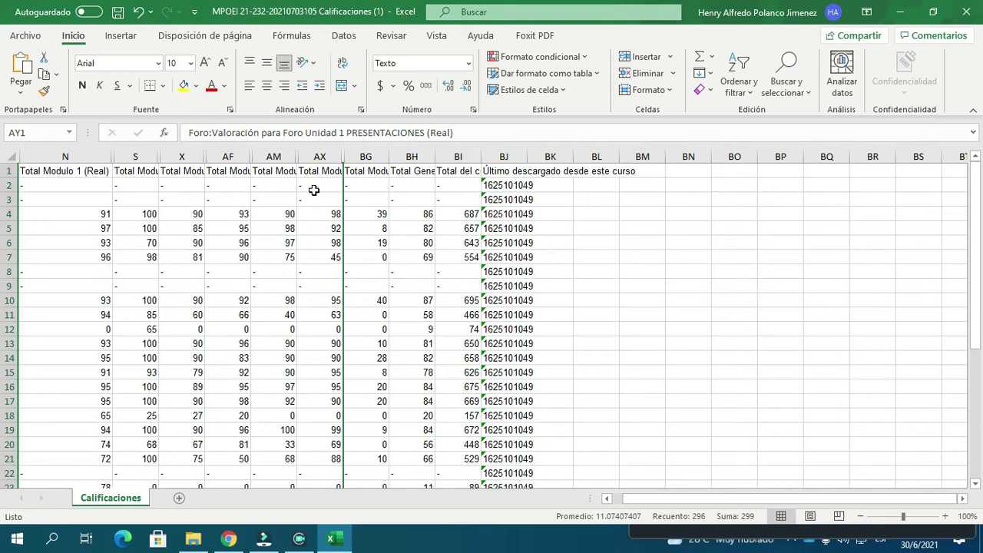
Fit the Total Modulo 2 column to its contents and keep the Module 3 activity column W collapsed
{"action": "scroll", "coordinate": [327, 471], "scroll_direction": "left", "scroll_amount": 2}
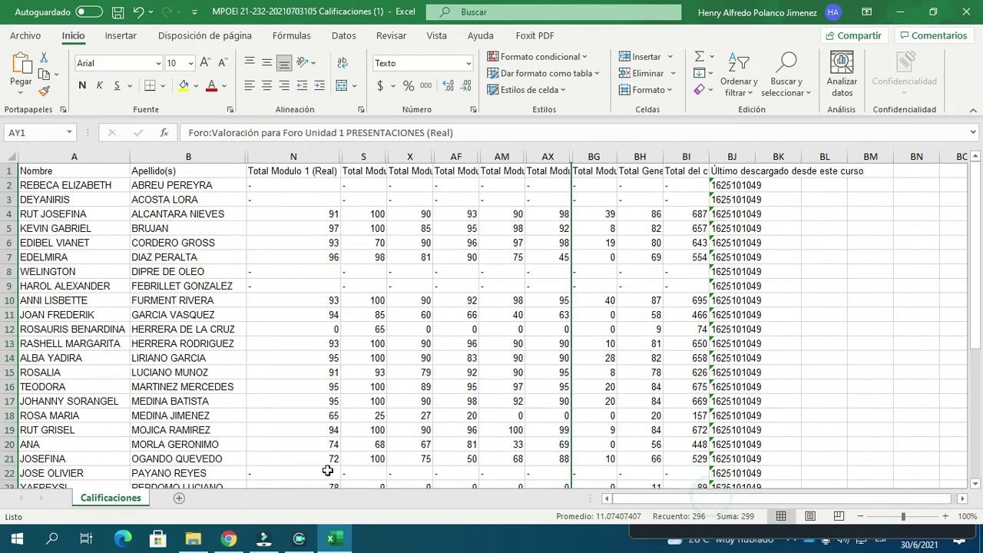
{"action": "left_click", "coordinate": [296, 168]}
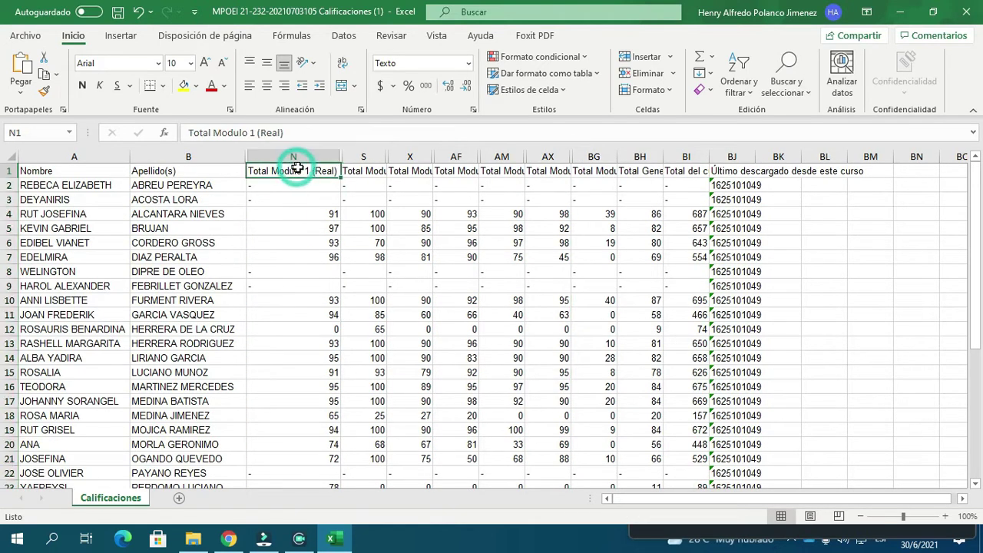
{"action": "double_click", "coordinate": [385, 155]}
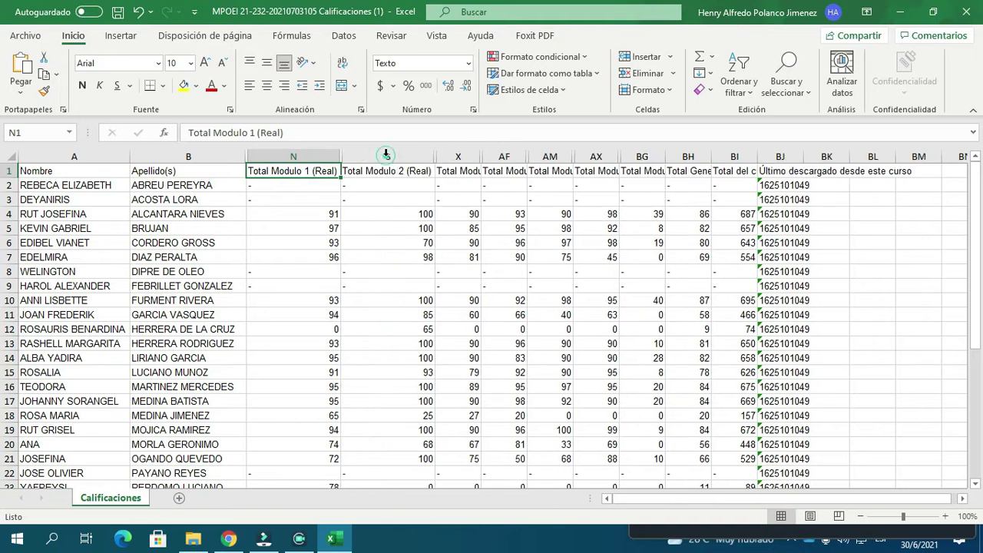
{"action": "double_click", "coordinate": [438, 156]}
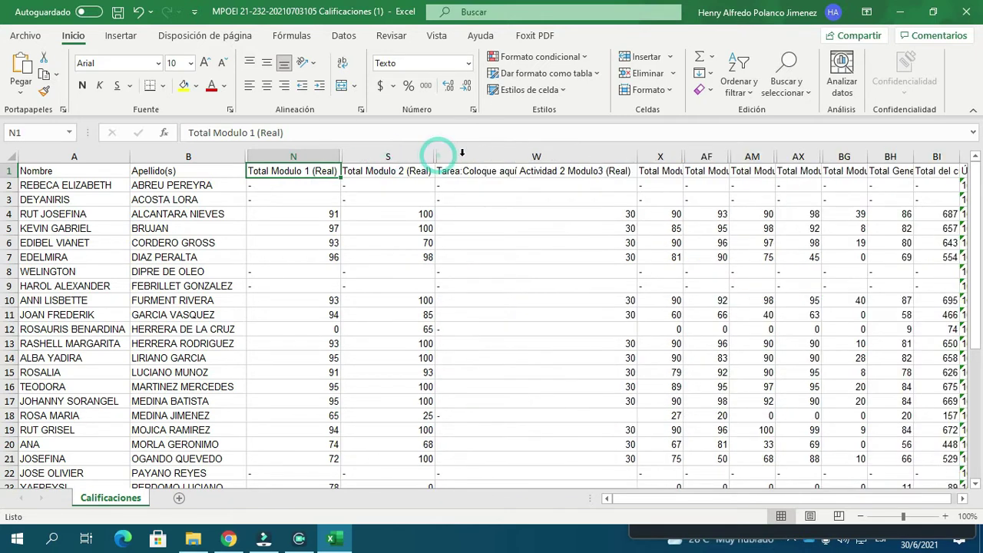
{"action": "left_click_drag", "start_coordinate": [638, 156], "coordinate": [435, 165]}
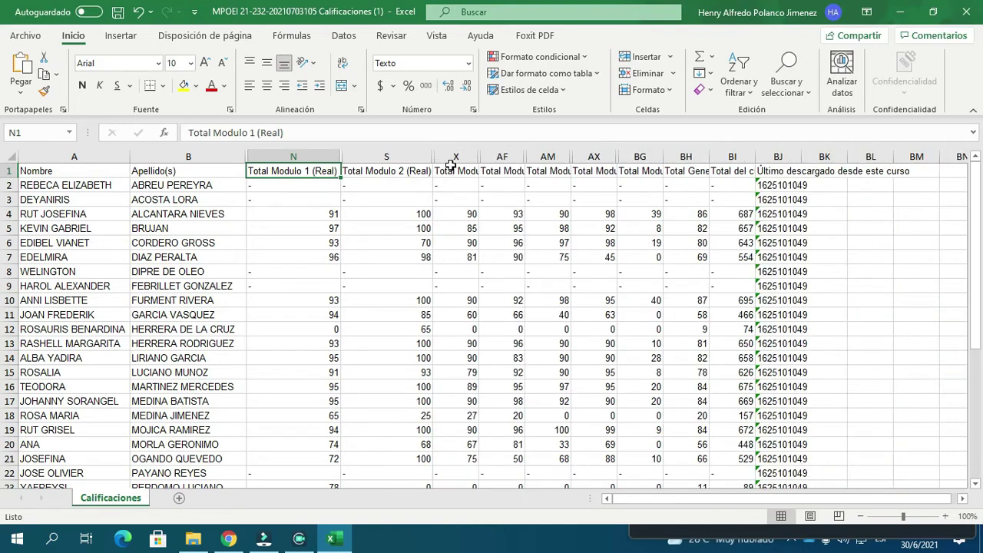
Widen the Total Modulo 3 to Total Modulo 7 columns so their headers can be read
{"action": "left_click", "coordinate": [464, 153]}
{"action": "left_click_drag", "start_coordinate": [480, 156], "coordinate": [598, 151]}
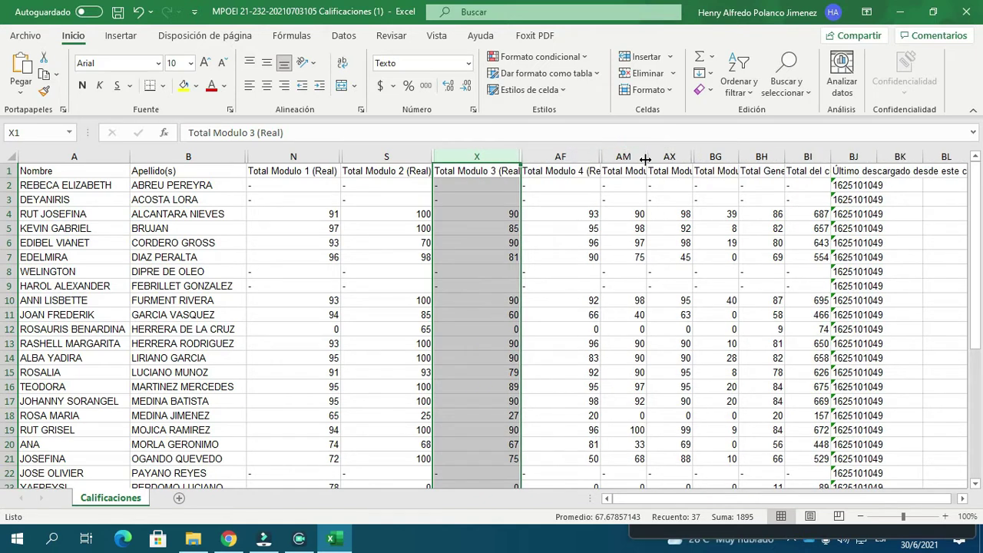
{"action": "left_click_drag", "start_coordinate": [661, 156], "coordinate": [779, 155]}
{"action": "left_click_drag", "start_coordinate": [799, 154], "coordinate": [800, 155]}
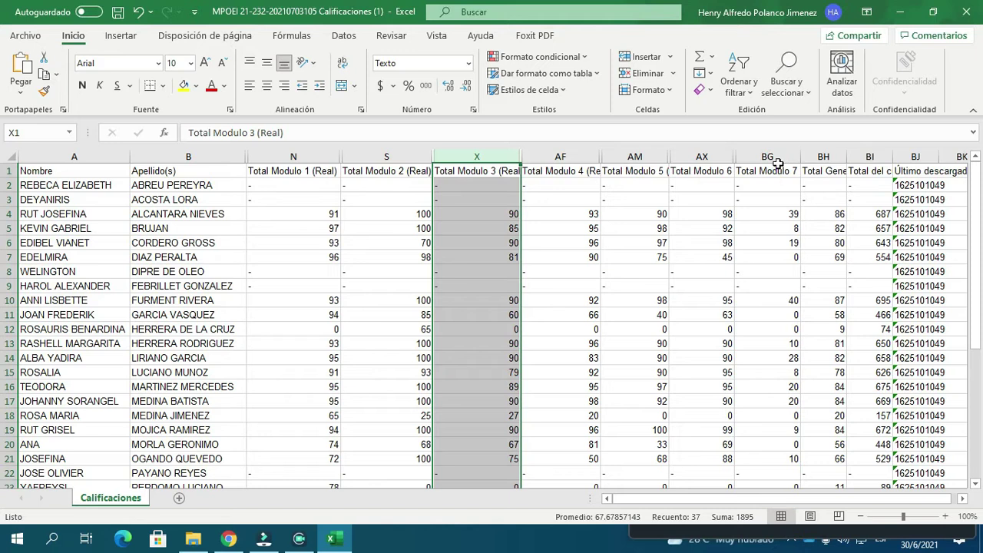
Turn on filtering for the header row of the grades table
{"action": "left_click", "coordinate": [468, 240]}
{"action": "left_click", "coordinate": [389, 196]}
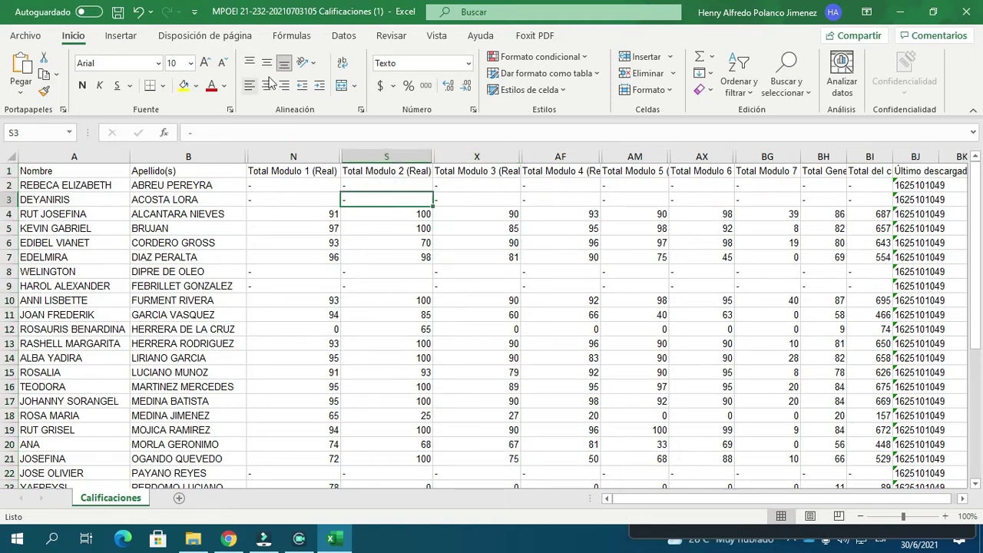
{"action": "left_click", "coordinate": [346, 38]}
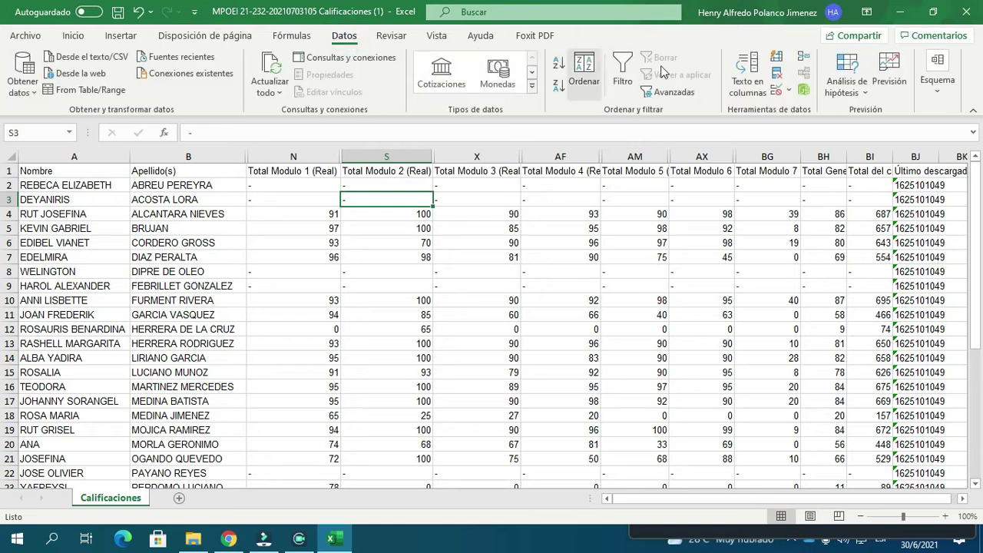
{"action": "left_click", "coordinate": [622, 67]}
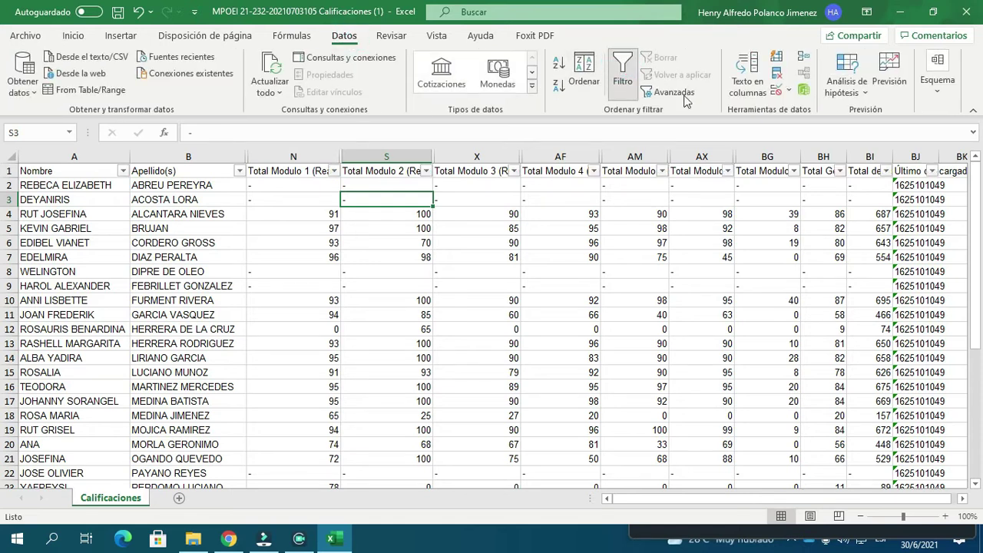
Filter the Total General column to exclude the students whose total is "-"
{"action": "left_click", "coordinate": [841, 171]}
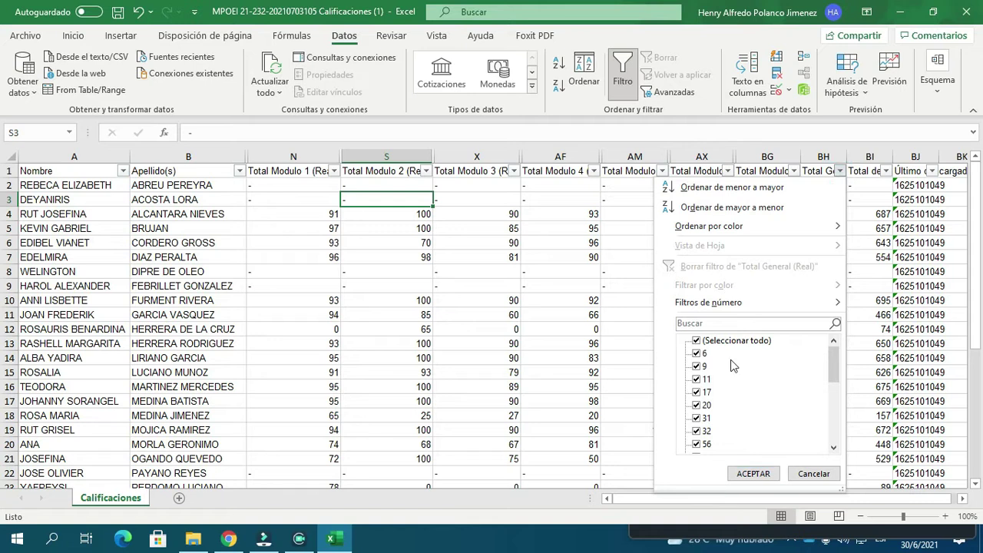
{"action": "left_click_drag", "start_coordinate": [833, 363], "coordinate": [834, 425]}
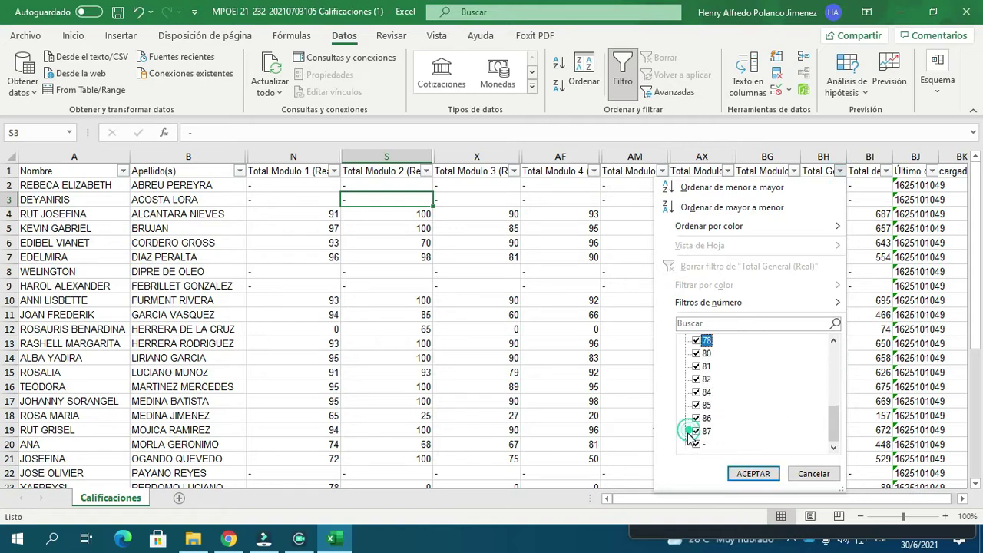
{"action": "left_click", "coordinate": [699, 445]}
{"action": "left_click", "coordinate": [753, 474]}
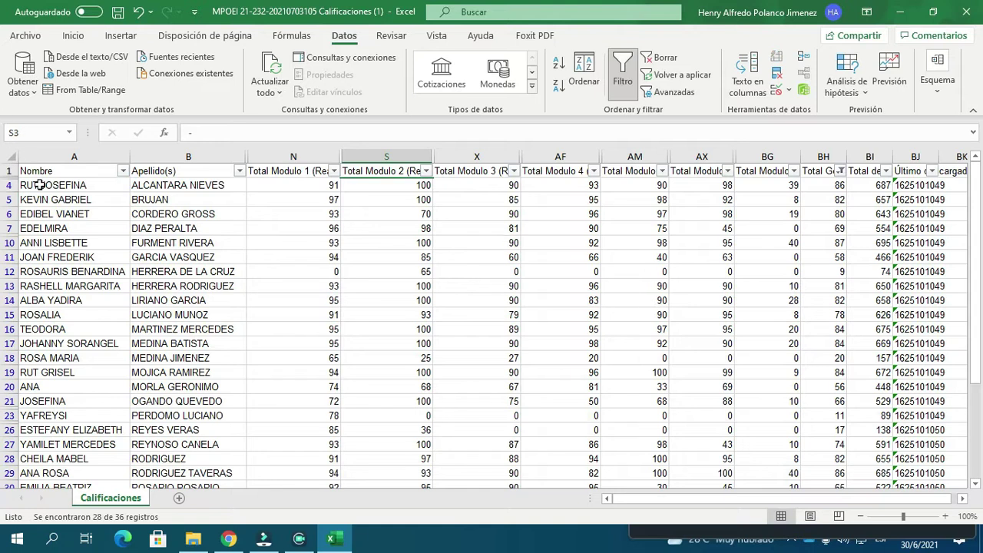
{"action": "left_click_drag", "start_coordinate": [43, 187], "coordinate": [46, 199]}
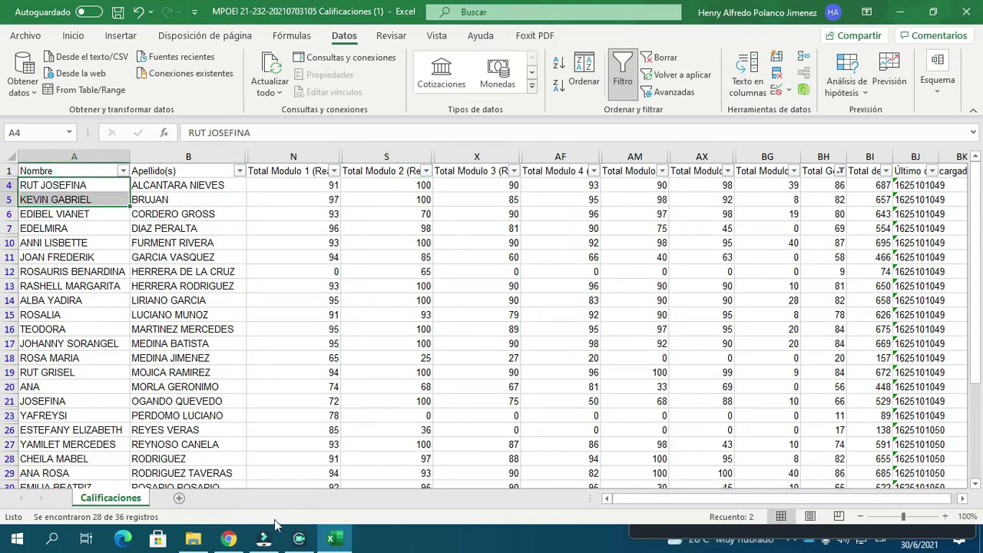
Switch to the Google Meet call in Chrome and present the entire screen to the participants
{"action": "left_click", "coordinate": [229, 539]}
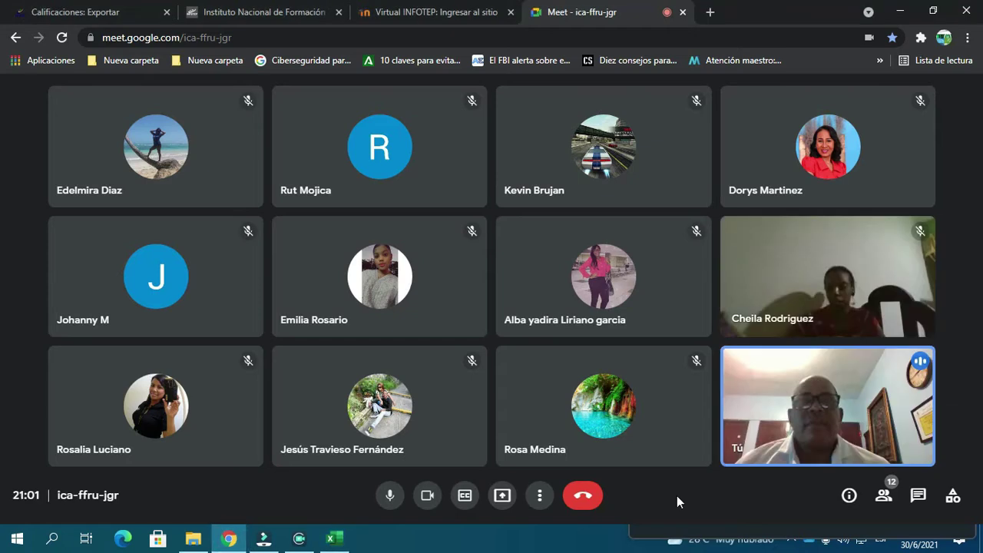
{"action": "left_click", "coordinate": [503, 498]}
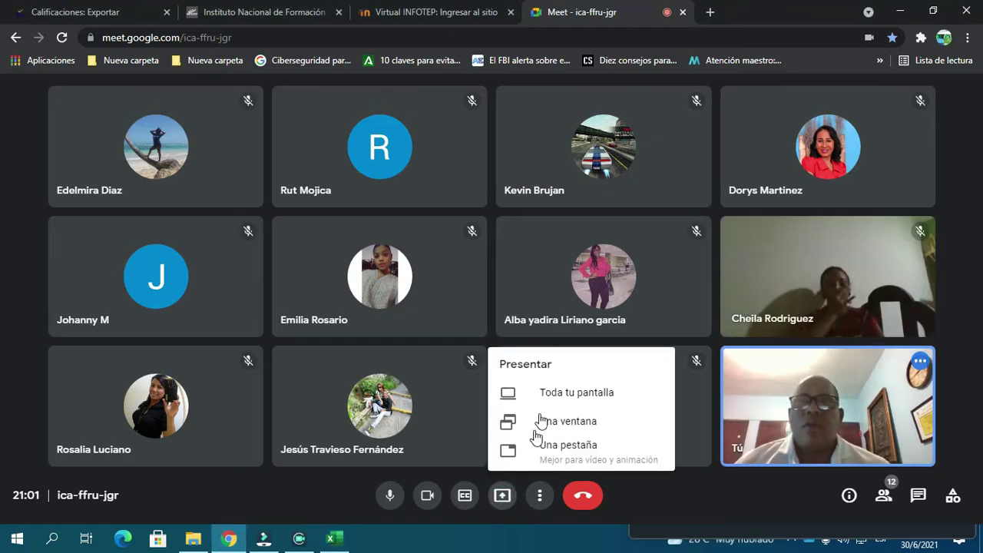
{"action": "left_click", "coordinate": [563, 398]}
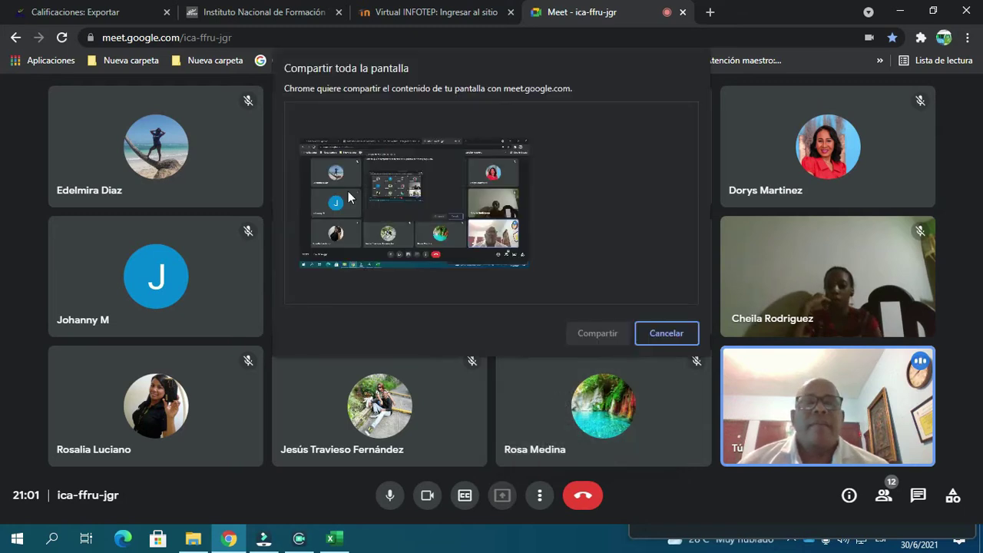
{"action": "left_click", "coordinate": [598, 333]}
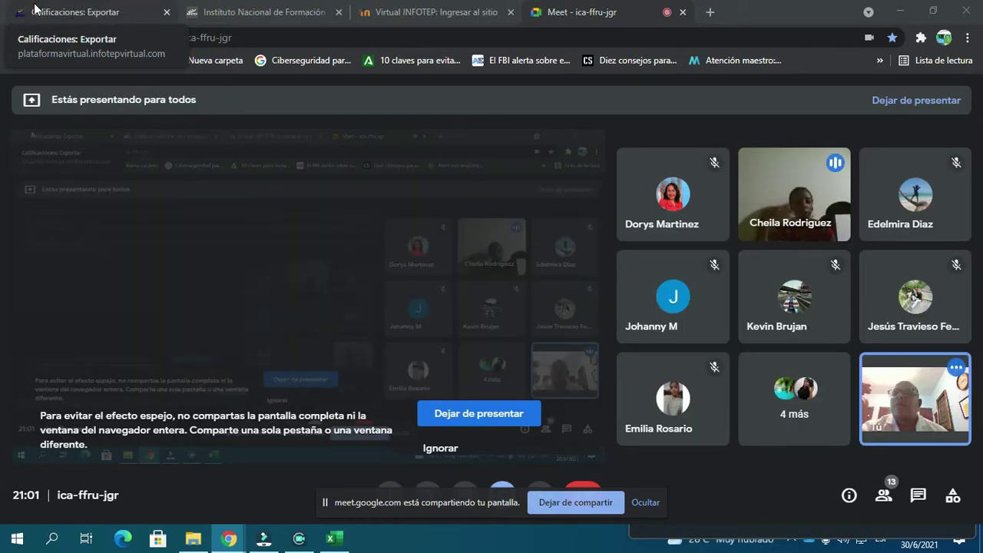
Go back one page from the grade export page in Chrome and switch to the grades workbook in Excel
{"action": "left_click", "coordinate": [135, 16]}
{"action": "left_click", "coordinate": [15, 40]}
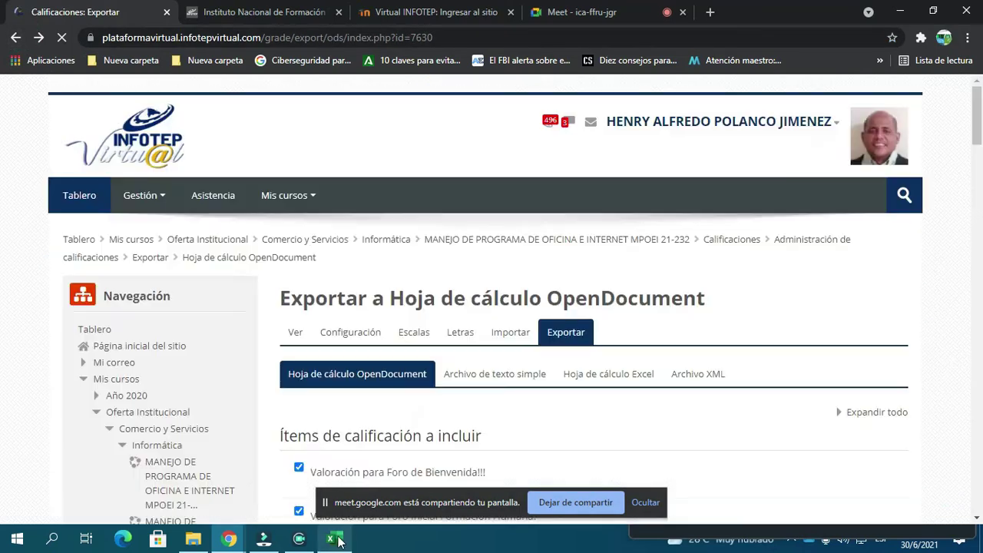
{"action": "mouse_move", "coordinate": [341, 540]}
{"action": "left_click", "coordinate": [335, 468]}
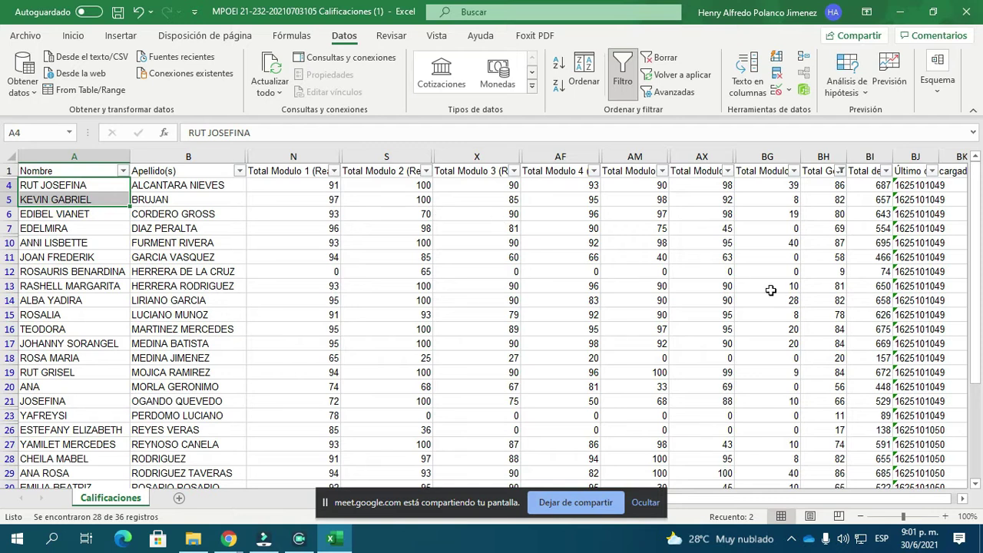
Review the module totals of the first students in rows 4 to 11 for low grades
{"action": "left_click", "coordinate": [170, 196]}
{"action": "left_click", "coordinate": [426, 199]}
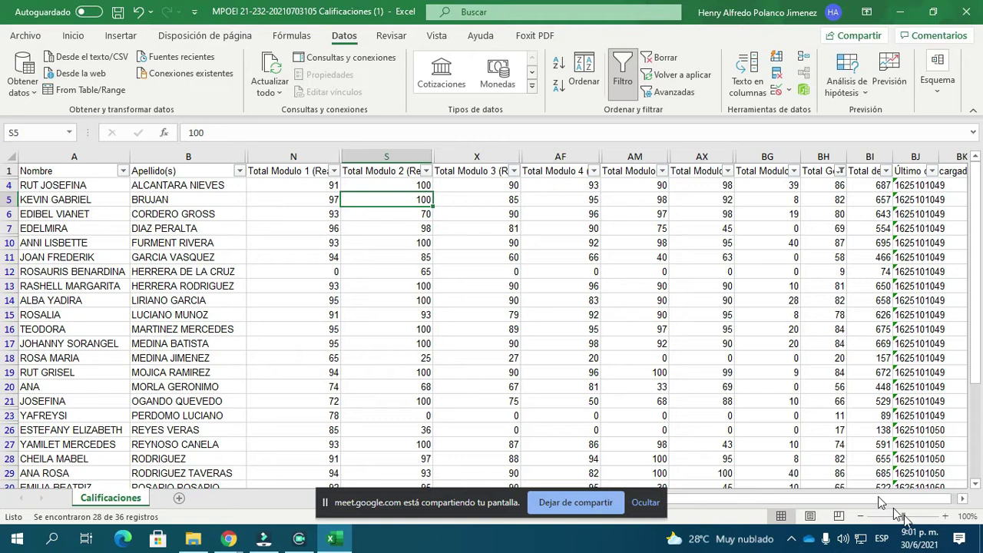
{"action": "left_click", "coordinate": [527, 191]}
{"action": "left_click", "coordinate": [406, 201]}
{"action": "left_click", "coordinate": [398, 242]}
{"action": "left_click", "coordinate": [632, 242]}
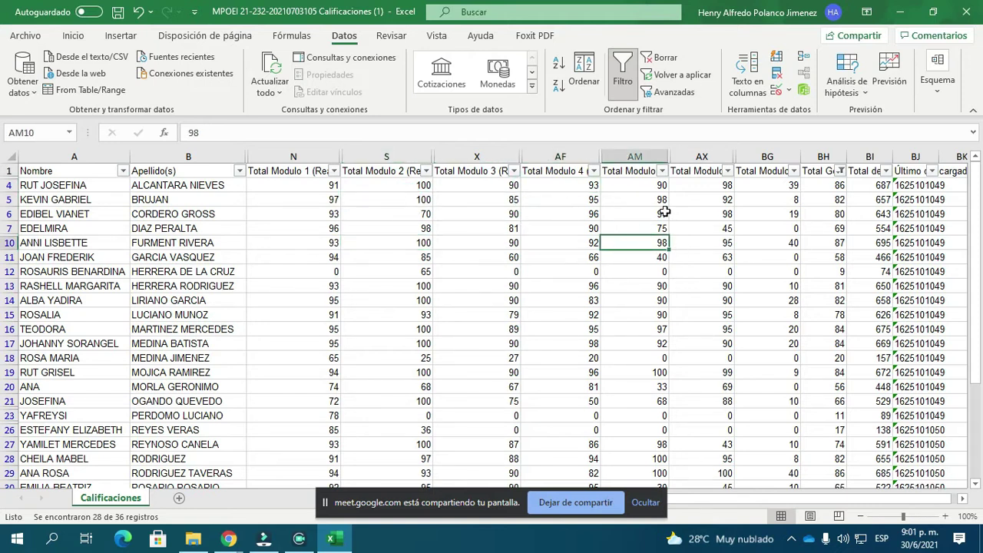
{"action": "left_click", "coordinate": [720, 258]}
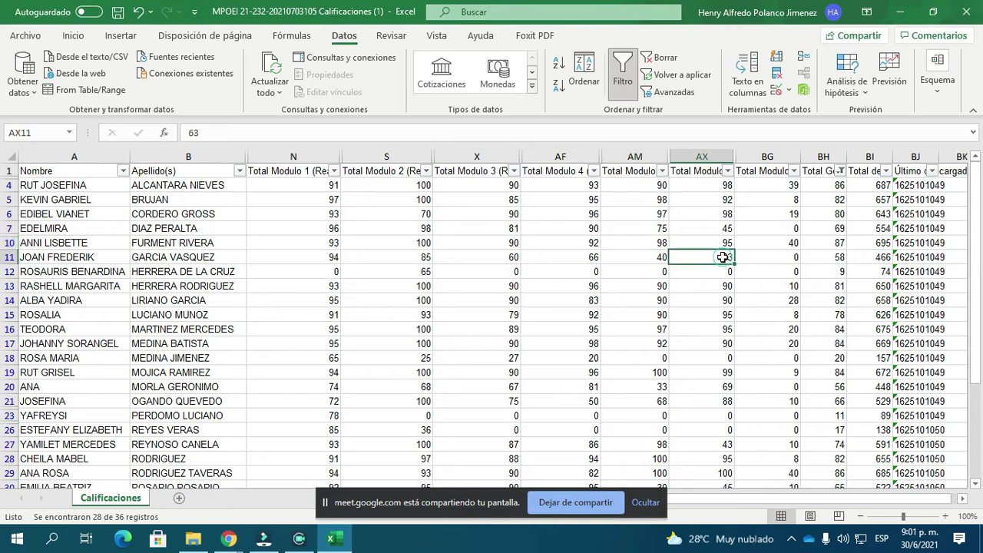
Highlight the low Total Modulo 5 grade in cell AM11 with yellow fill and check its column header
{"action": "left_click", "coordinate": [644, 259]}
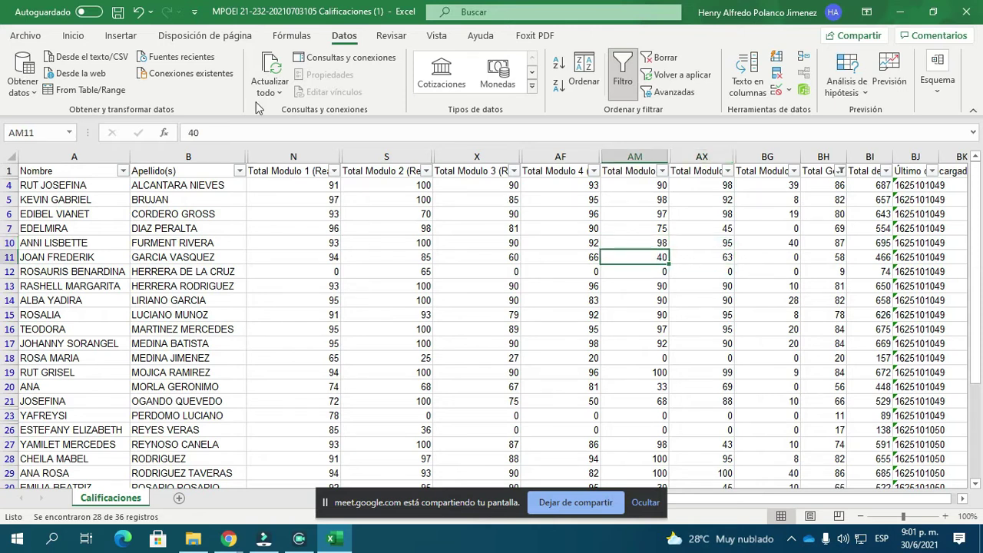
{"action": "left_click", "coordinate": [73, 36]}
{"action": "left_click", "coordinate": [182, 85]}
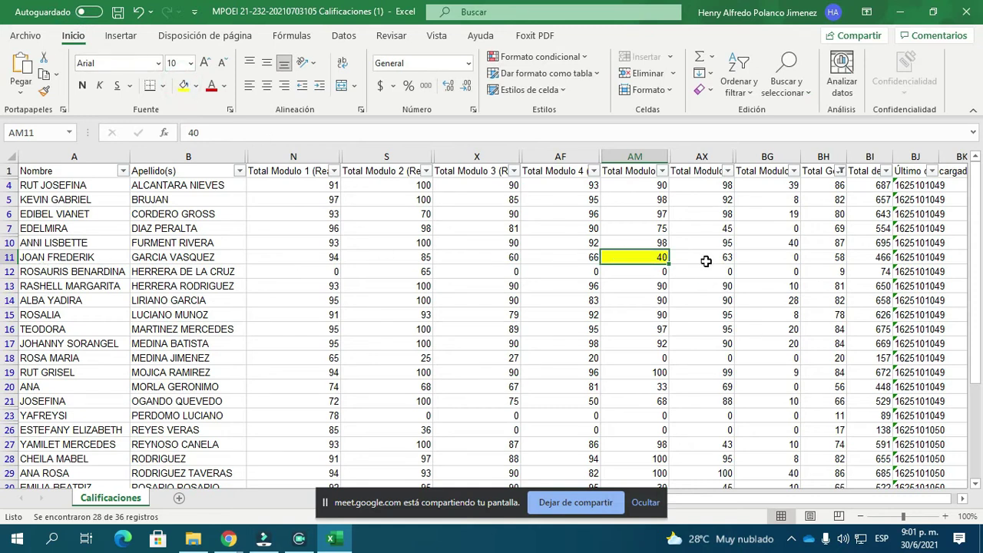
{"action": "left_click", "coordinate": [650, 170]}
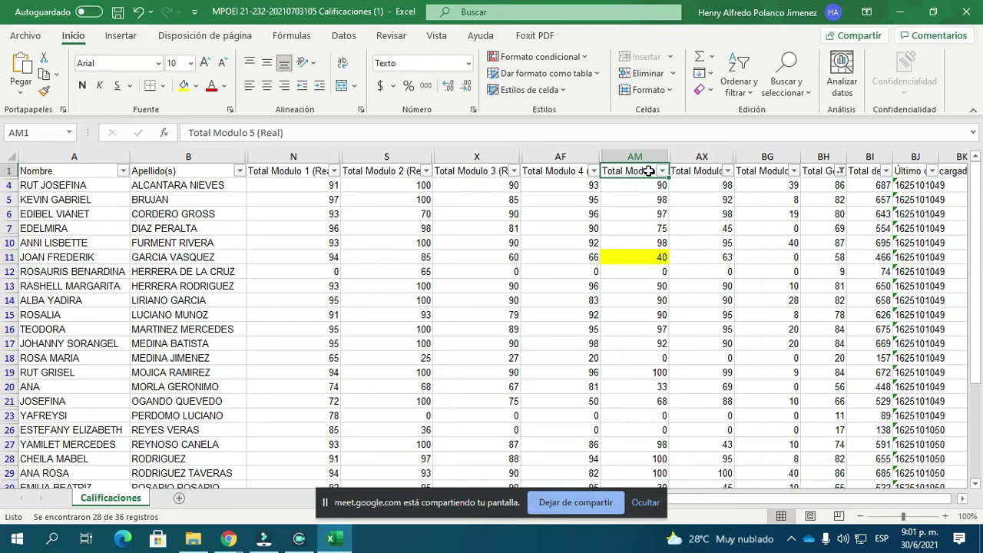
{"action": "left_click", "coordinate": [639, 258]}
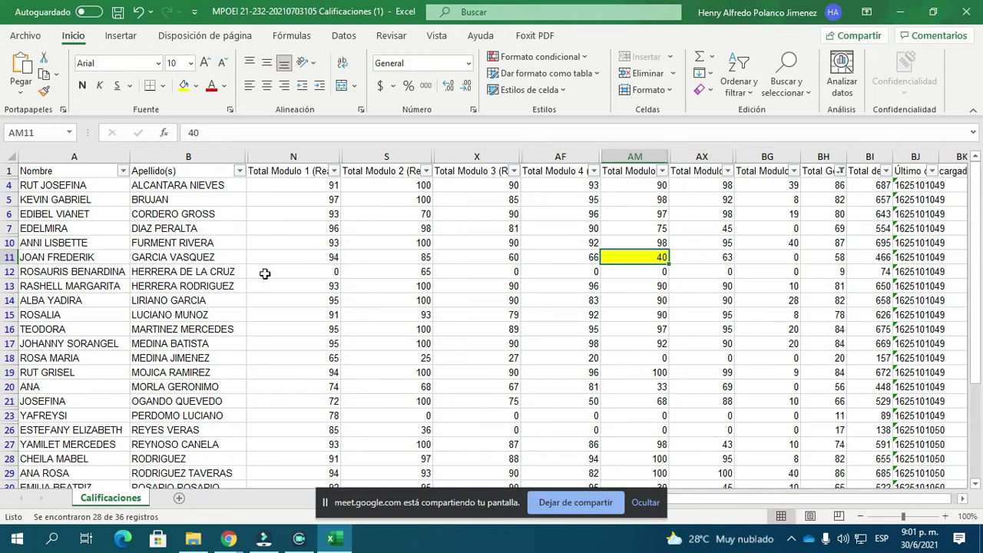
Highlight the low Total Modulo 2 to Total Modulo 4 grades in row 18, cells S18 to AF18, with yellow fill
{"action": "left_click", "coordinate": [94, 272]}
{"action": "left_click", "coordinate": [292, 271]}
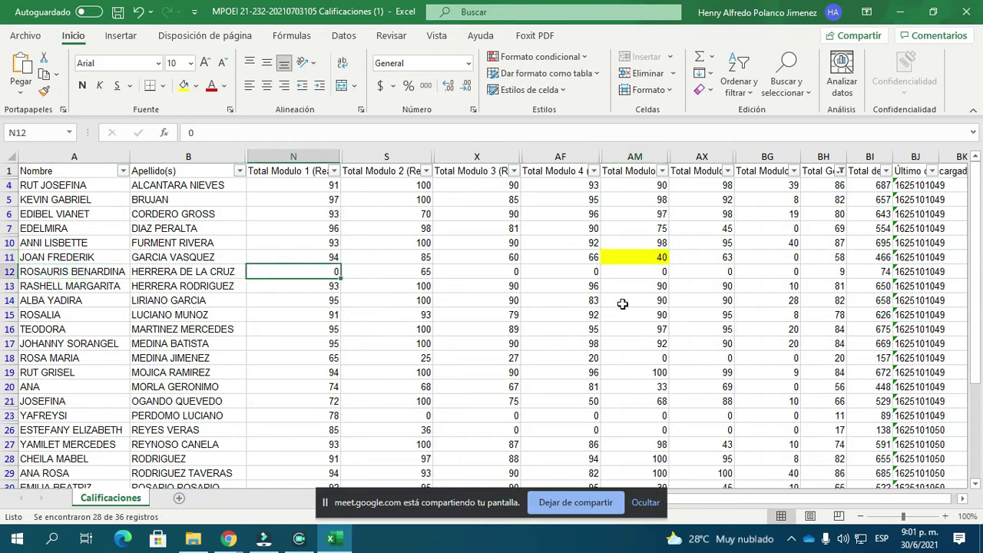
{"action": "left_click", "coordinate": [431, 358]}
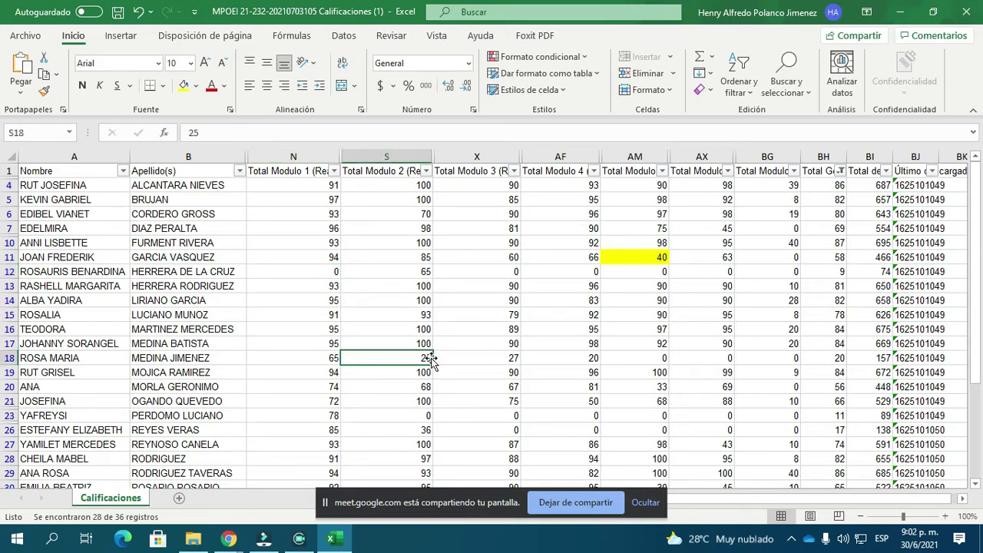
{"action": "left_click", "coordinate": [535, 358]}
{"action": "key", "text": "Left"}
{"action": "left_click_drag", "start_coordinate": [387, 358], "coordinate": [573, 362]}
{"action": "left_click", "coordinate": [183, 86]}
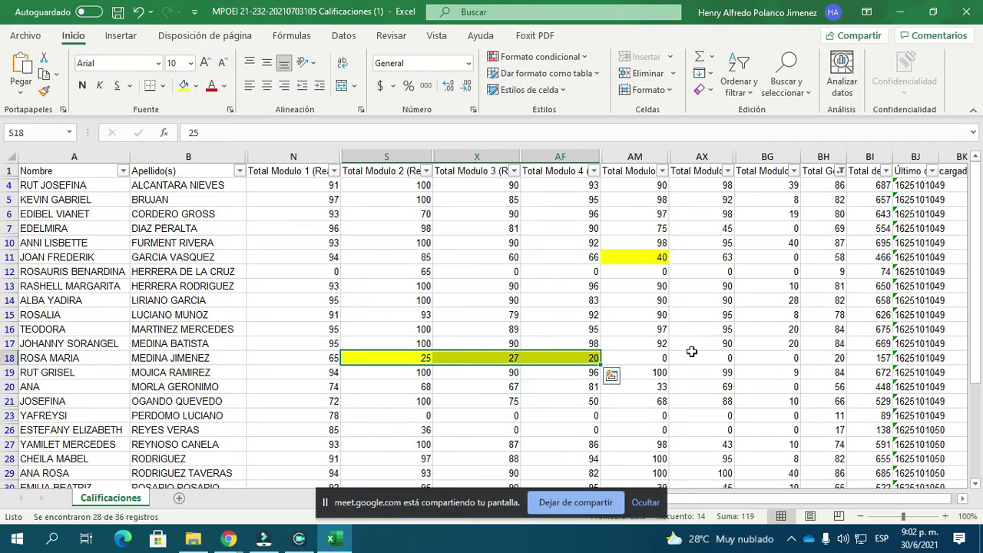
Highlight the Total Modulo 1 grade in cell N36 with yellow fill and check it against the column header
{"action": "left_click", "coordinate": [558, 414]}
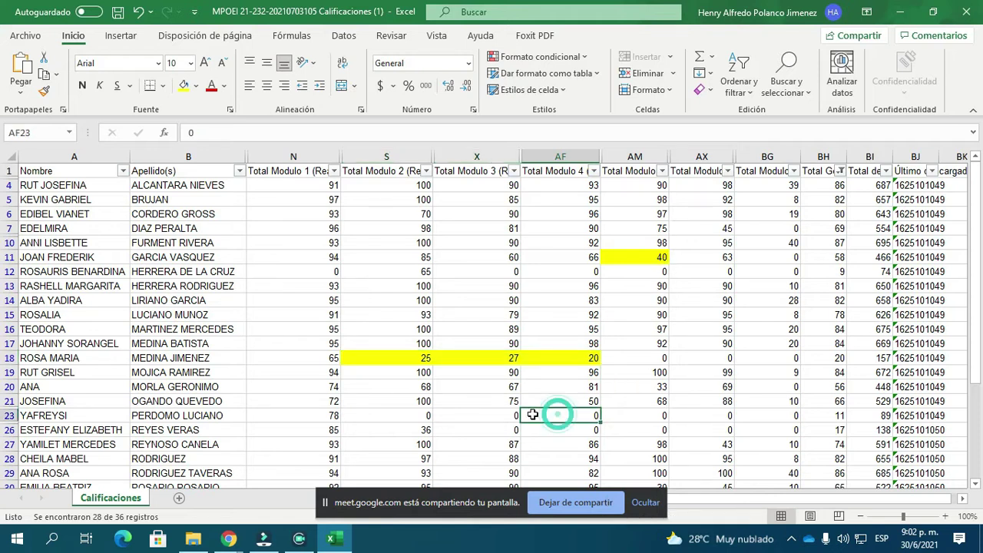
{"action": "left_click", "coordinate": [360, 385]}
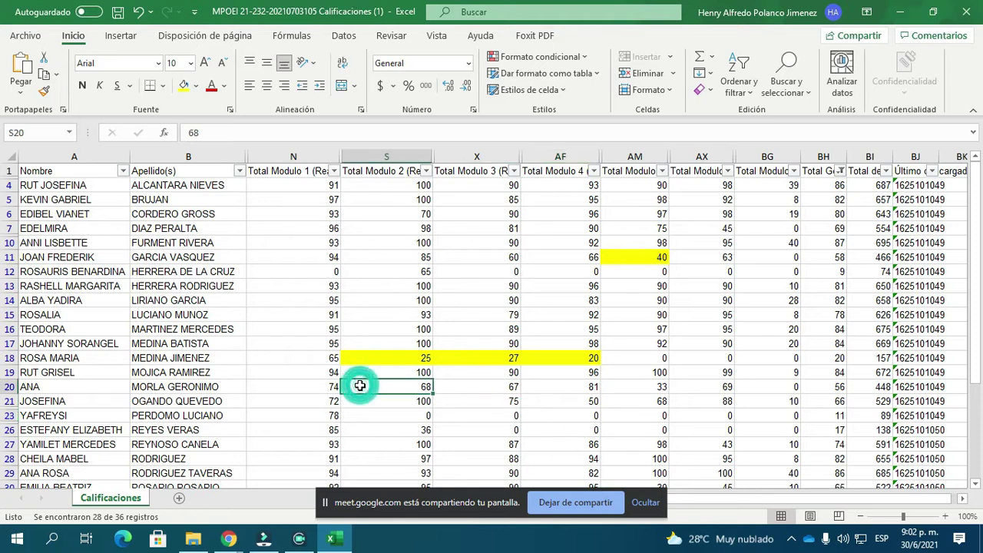
{"action": "left_click", "coordinate": [415, 416]}
{"action": "scroll", "coordinate": [409, 427], "scroll_direction": "down", "scroll_amount": 1}
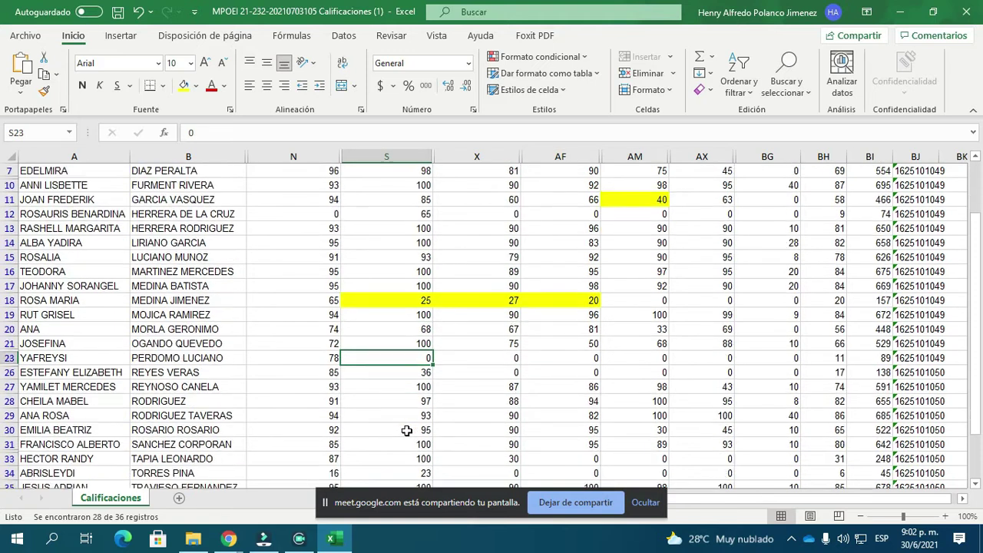
{"action": "scroll", "coordinate": [407, 430], "scroll_direction": "down", "scroll_amount": 2}
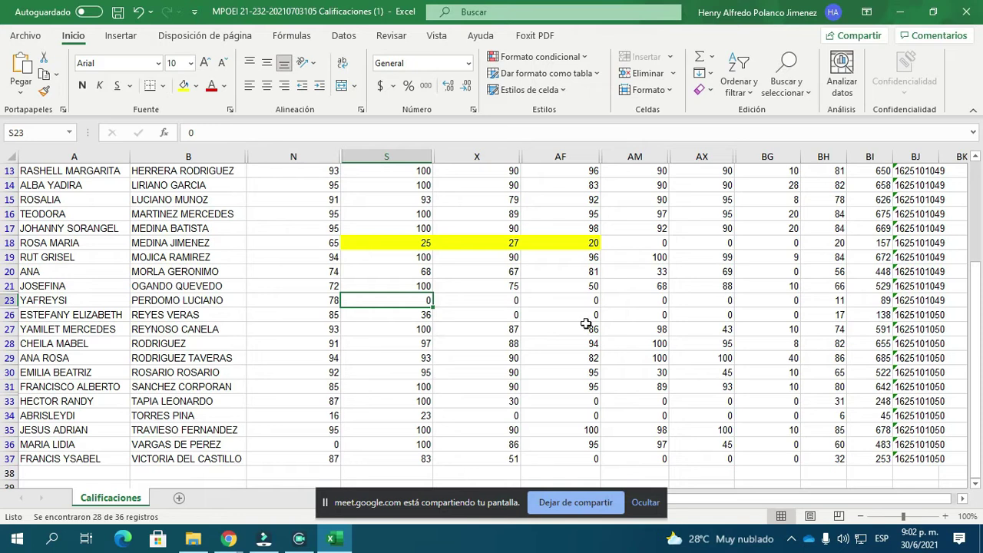
{"action": "left_click", "coordinate": [316, 444]}
{"action": "left_click", "coordinate": [185, 86]}
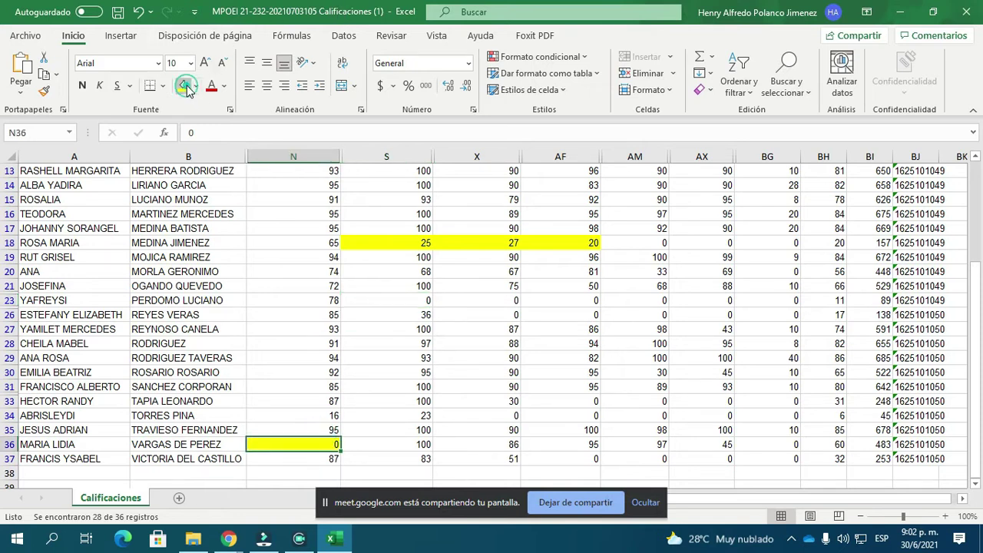
{"action": "scroll", "coordinate": [323, 238], "scroll_direction": "up", "scroll_amount": 3}
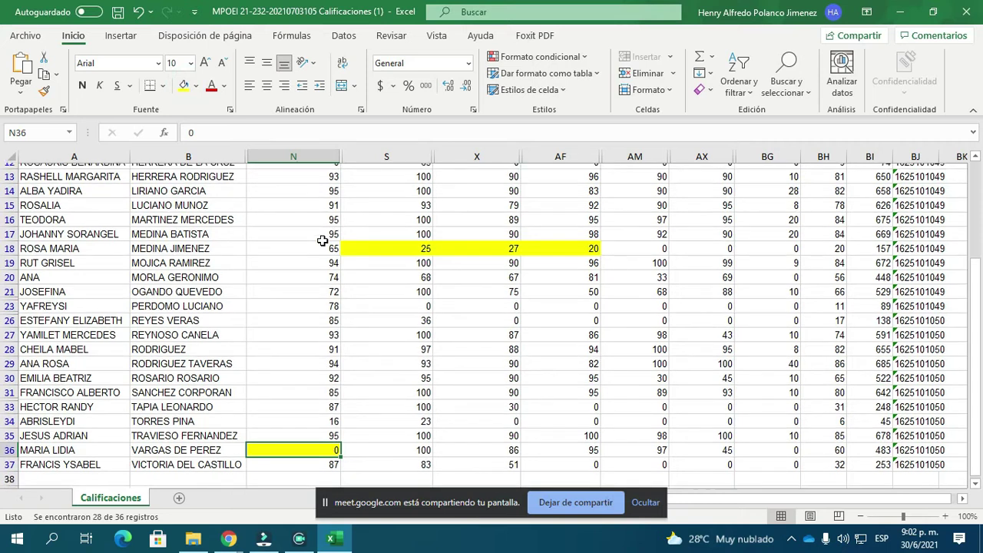
{"action": "left_click", "coordinate": [310, 169]}
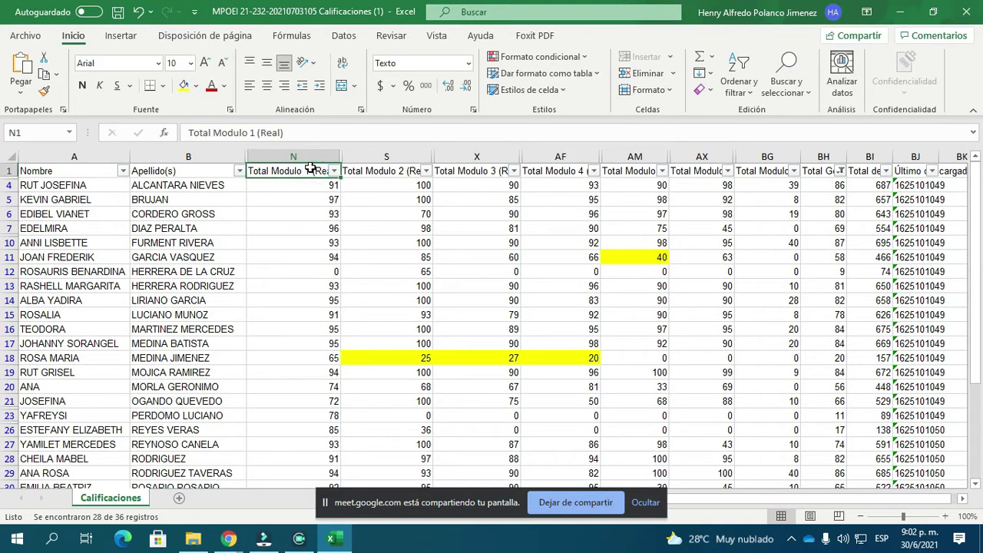
{"action": "scroll", "coordinate": [323, 222], "scroll_direction": "down", "scroll_amount": 6}
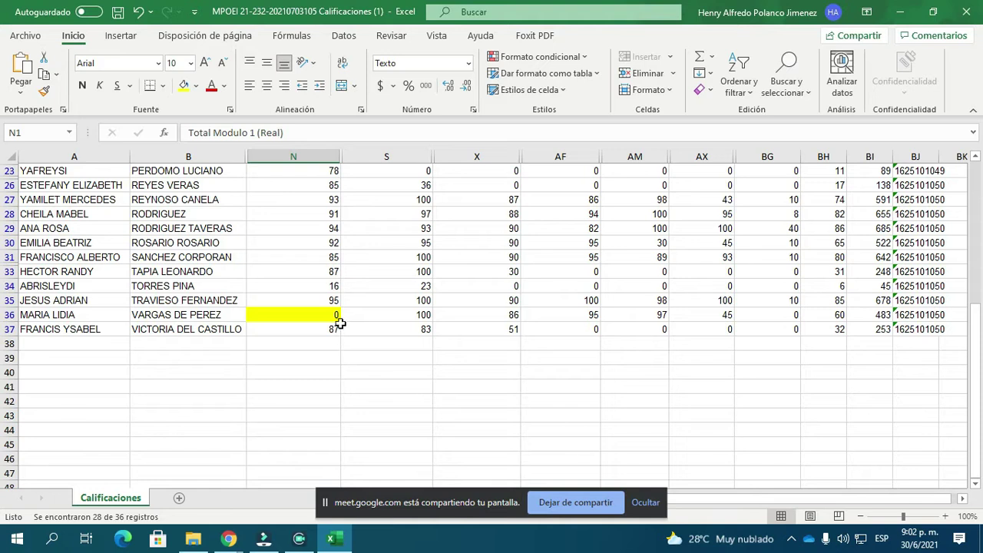
{"action": "left_click", "coordinate": [330, 314]}
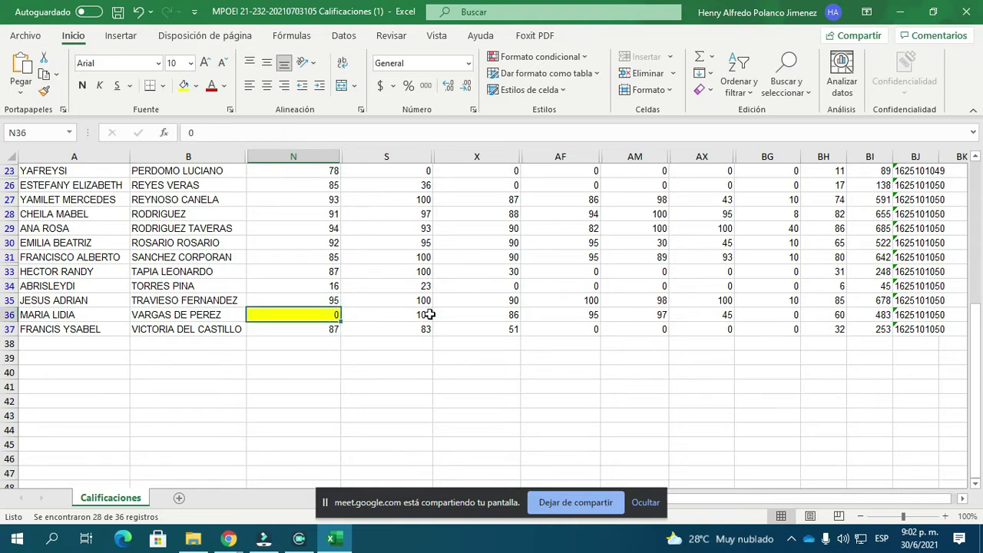
{"action": "scroll", "coordinate": [413, 305], "scroll_direction": "up", "scroll_amount": 6}
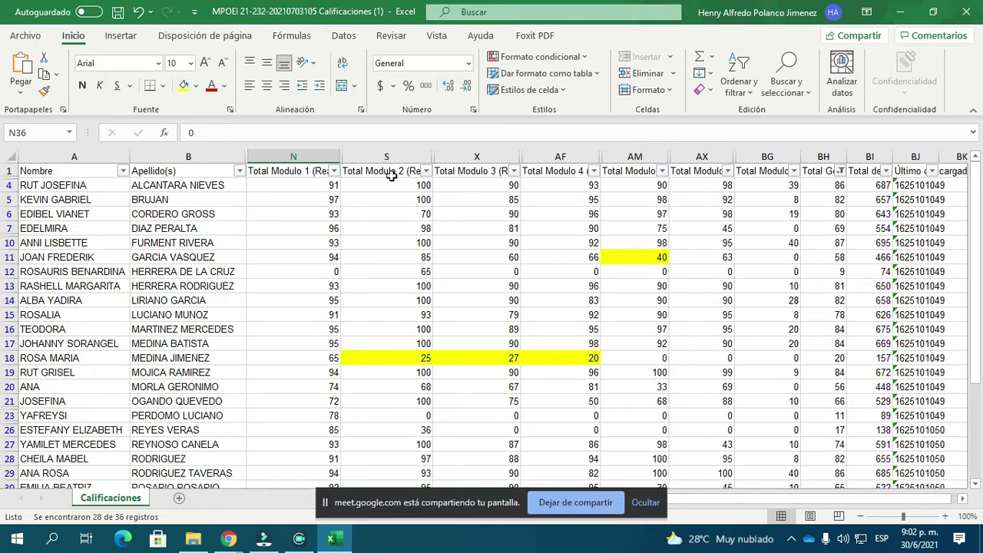
Go through the remaining module totals in row 36 and highlight cell AX36 with yellow fill
{"action": "scroll", "coordinate": [392, 175], "scroll_direction": "down", "scroll_amount": 6}
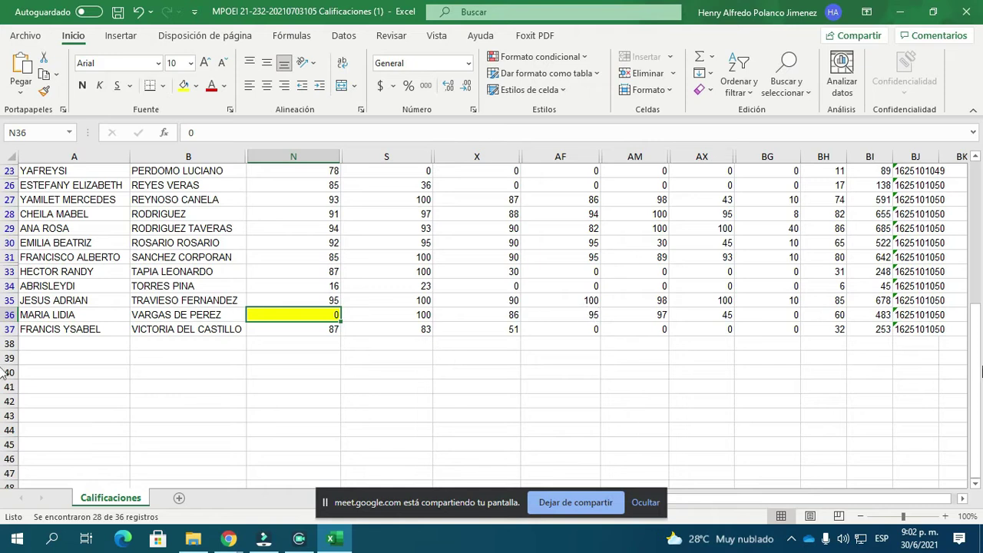
{"action": "left_click", "coordinate": [423, 315]}
{"action": "left_click", "coordinate": [491, 315]}
{"action": "left_click", "coordinate": [571, 315]}
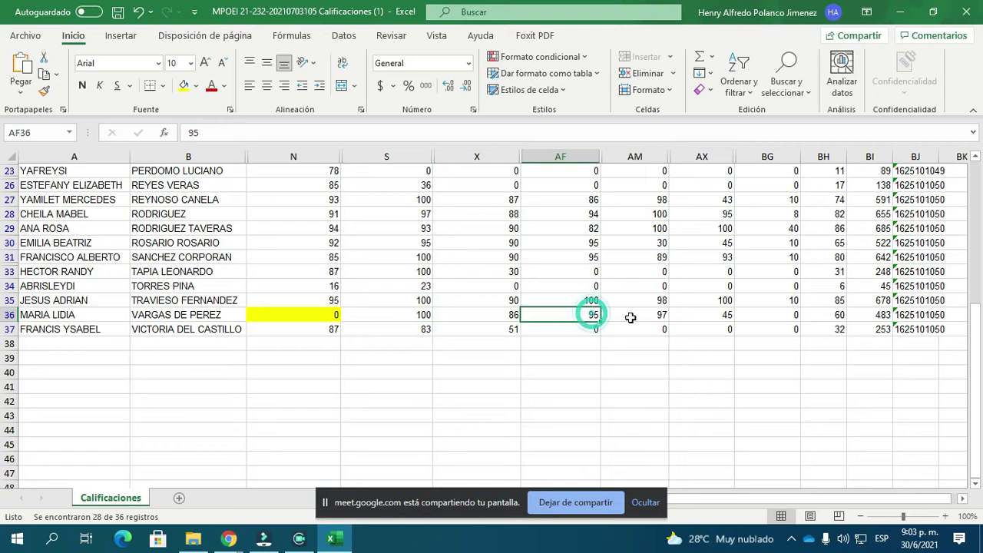
{"action": "left_click", "coordinate": [644, 316]}
{"action": "left_click", "coordinate": [720, 315]}
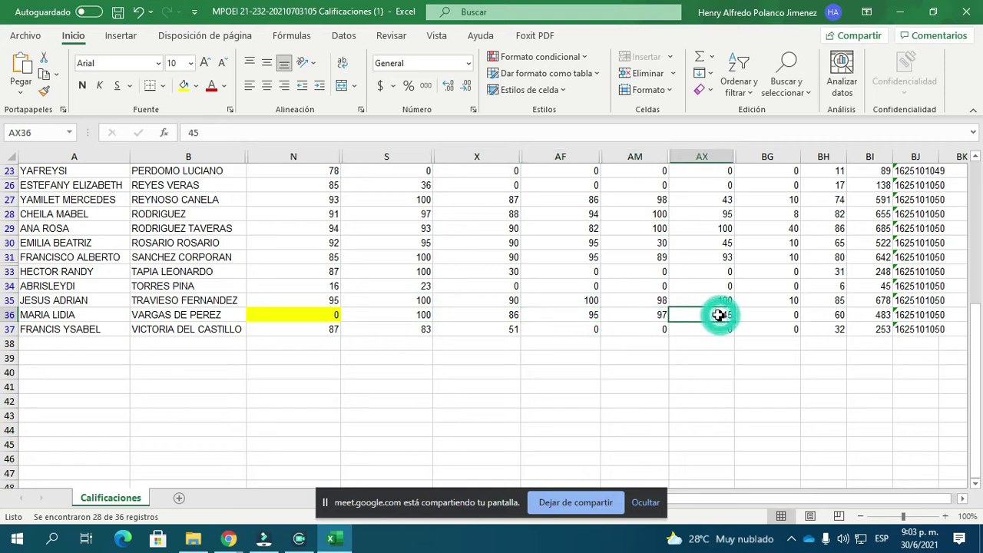
{"action": "left_click", "coordinate": [184, 86]}
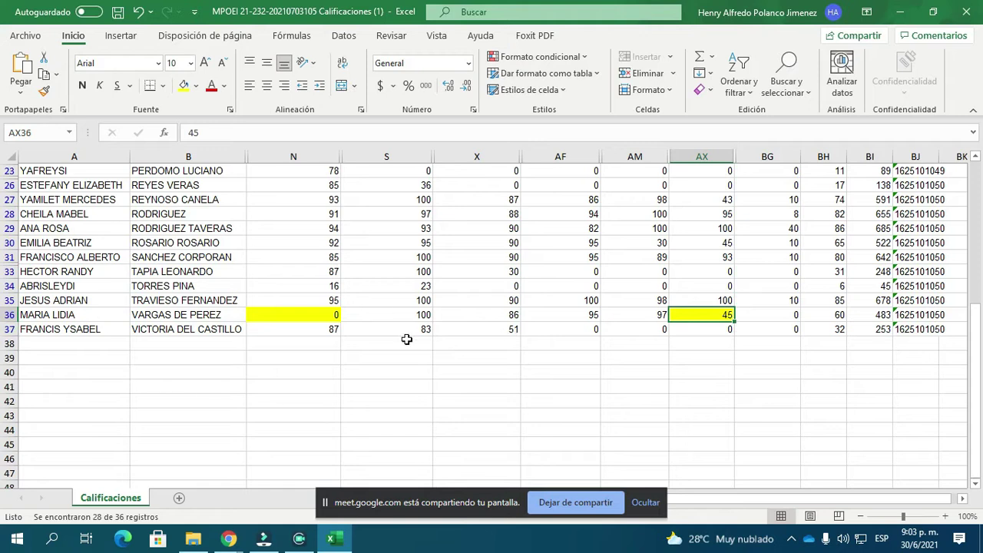
Highlight the low Total Modulo 3 to Total Modulo 5 grades in row 37, cells X37 to AM37, with yellow fill
{"action": "left_click", "coordinate": [498, 331]}
{"action": "left_click", "coordinate": [560, 330]}
{"action": "left_click", "coordinate": [490, 333]}
{"action": "left_click_drag", "start_coordinate": [490, 333], "coordinate": [659, 332]}
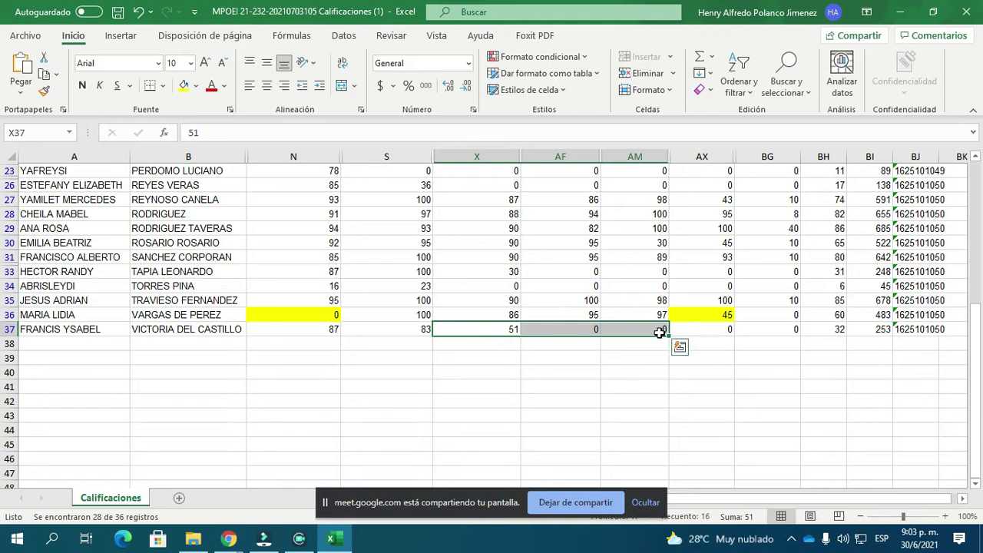
{"action": "left_click", "coordinate": [184, 85]}
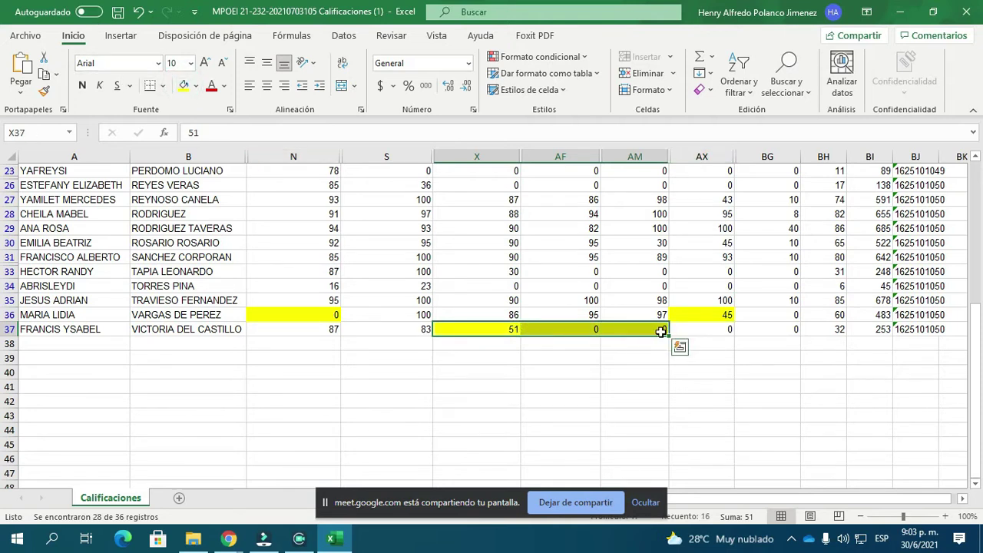
Check the Total Modulo 4 column header and highlight the low grade in cell AF21 with yellow fill
{"action": "scroll", "coordinate": [769, 336], "scroll_direction": "up", "scroll_amount": 3}
{"action": "scroll", "coordinate": [769, 336], "scroll_direction": "up", "scroll_amount": 3}
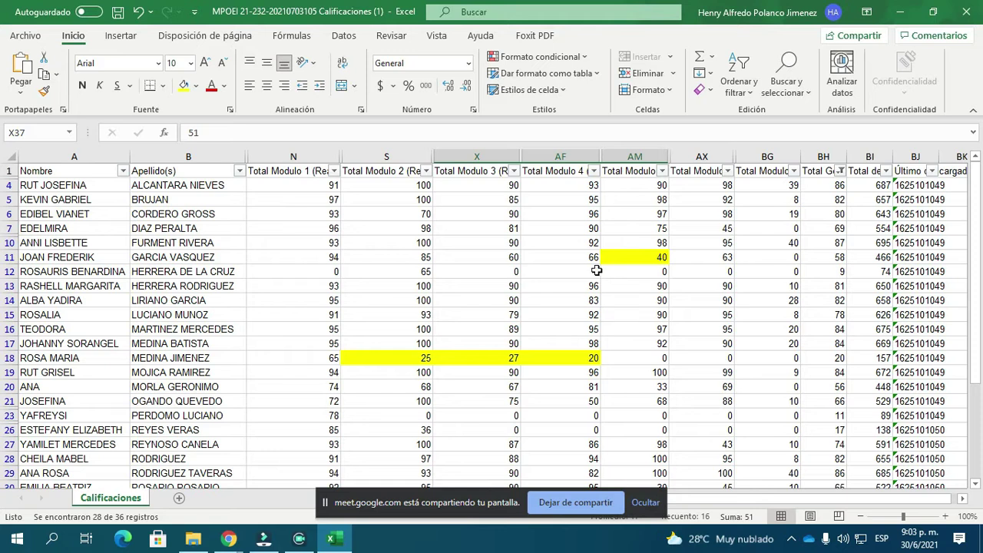
{"action": "left_click", "coordinate": [574, 172]}
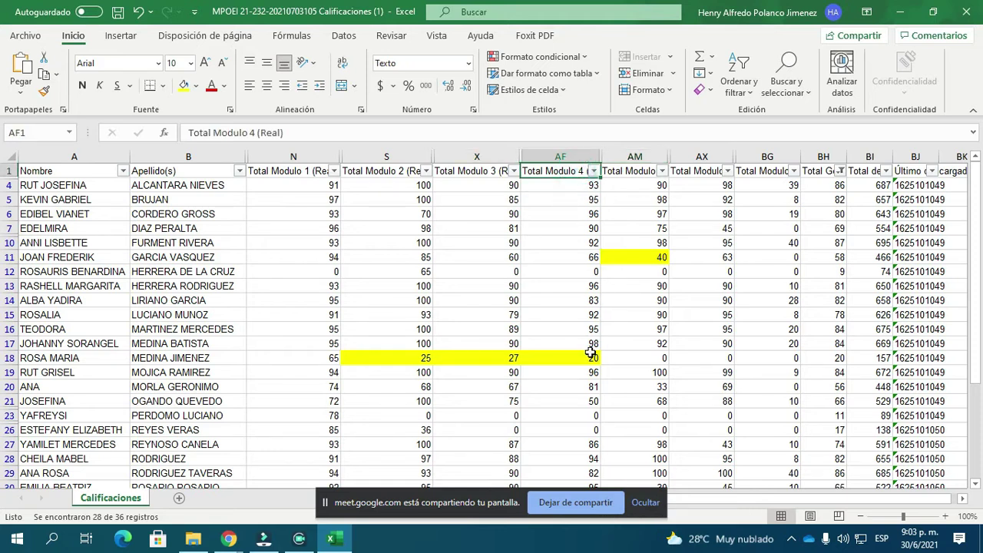
{"action": "scroll", "coordinate": [588, 393], "scroll_direction": "down", "scroll_amount": 2}
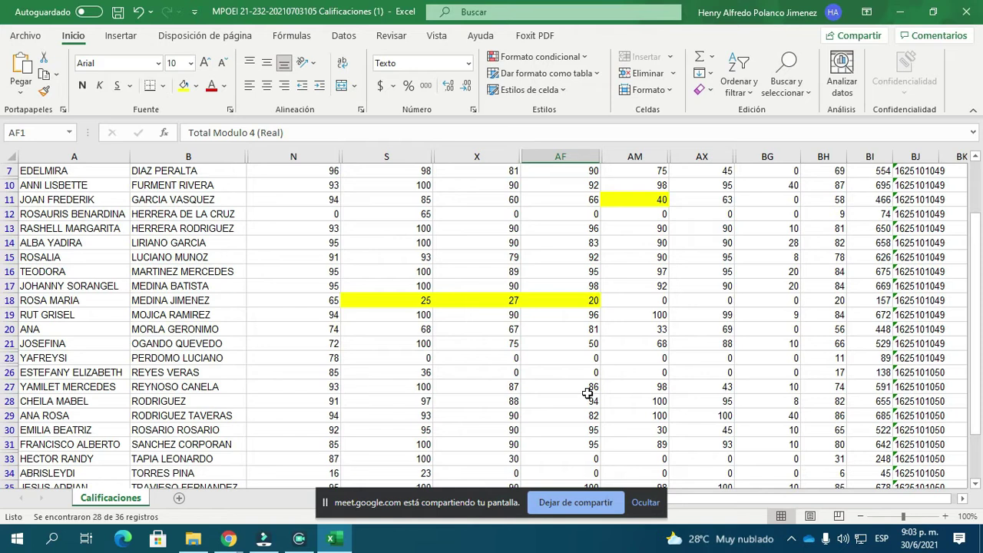
{"action": "left_click", "coordinate": [593, 341]}
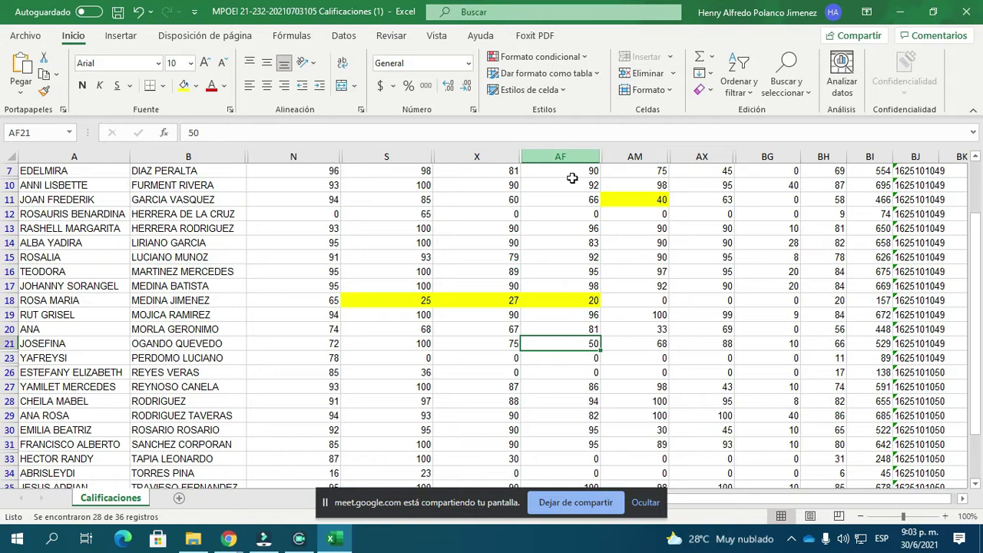
{"action": "left_click", "coordinate": [183, 87]}
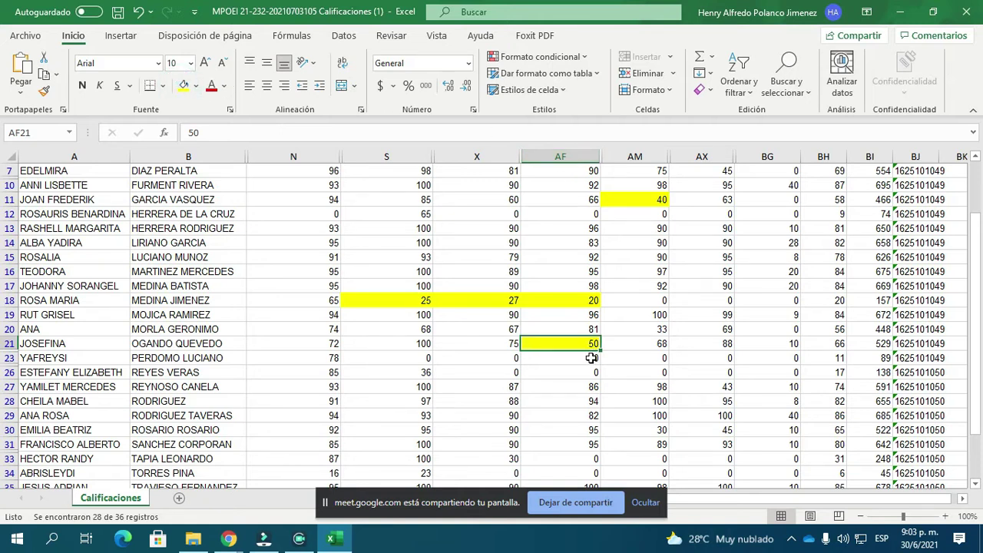
Highlight the low Total Modulo 3 to Total Modulo 6 grades in row 33, cells X33 to AX33, with yellow fill
{"action": "scroll", "coordinate": [591, 358], "scroll_direction": "down", "scroll_amount": 3}
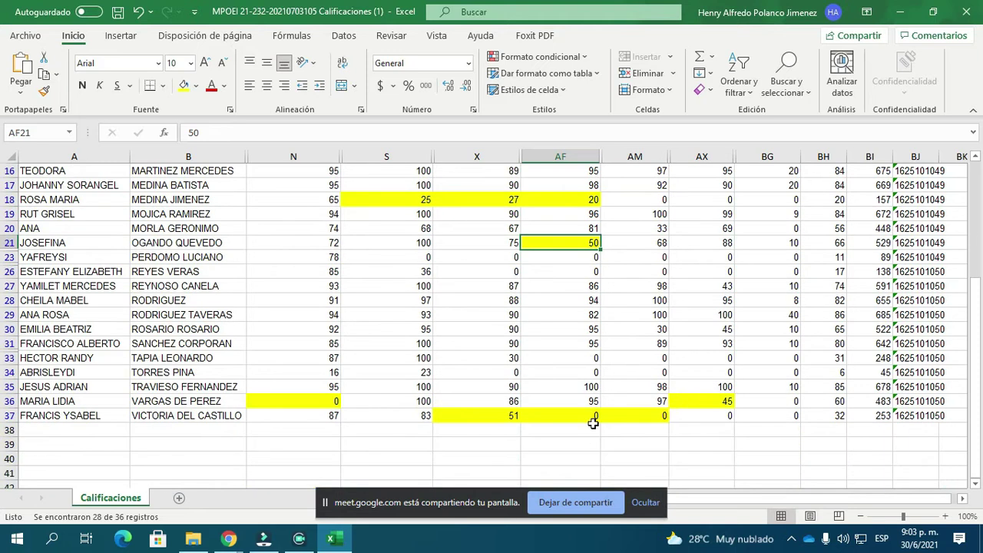
{"action": "left_click", "coordinate": [514, 358]}
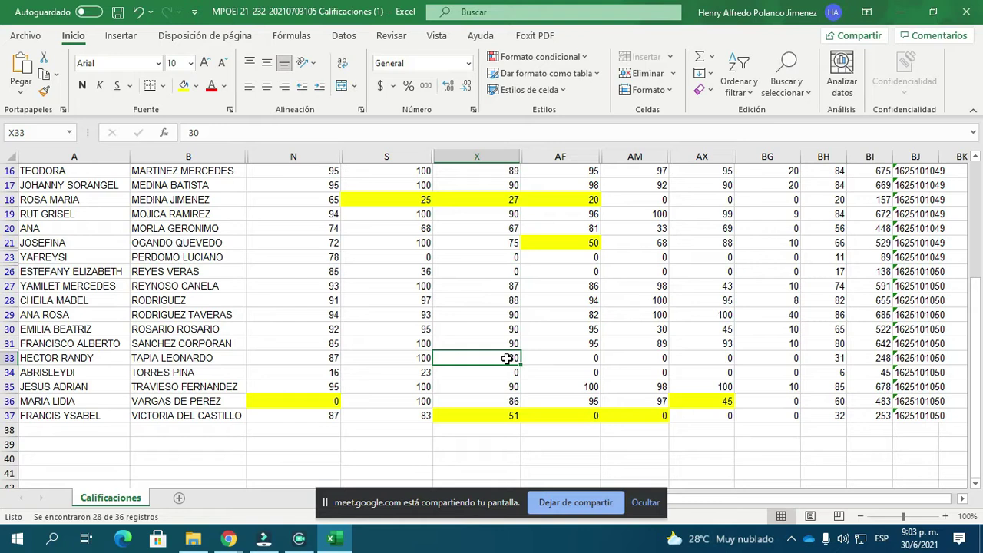
{"action": "left_click", "coordinate": [537, 358]}
{"action": "left_click_drag", "start_coordinate": [492, 358], "coordinate": [725, 361]}
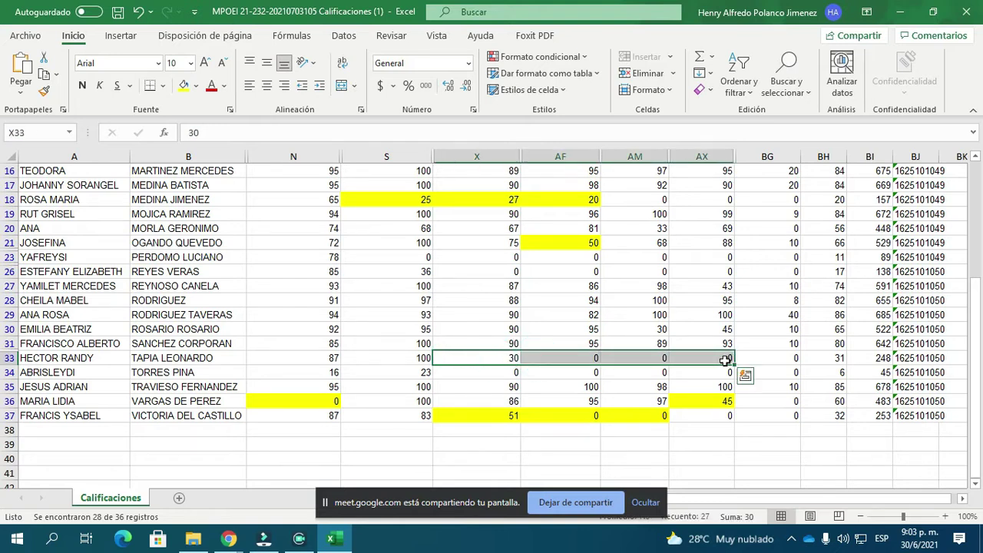
{"action": "left_click", "coordinate": [185, 86]}
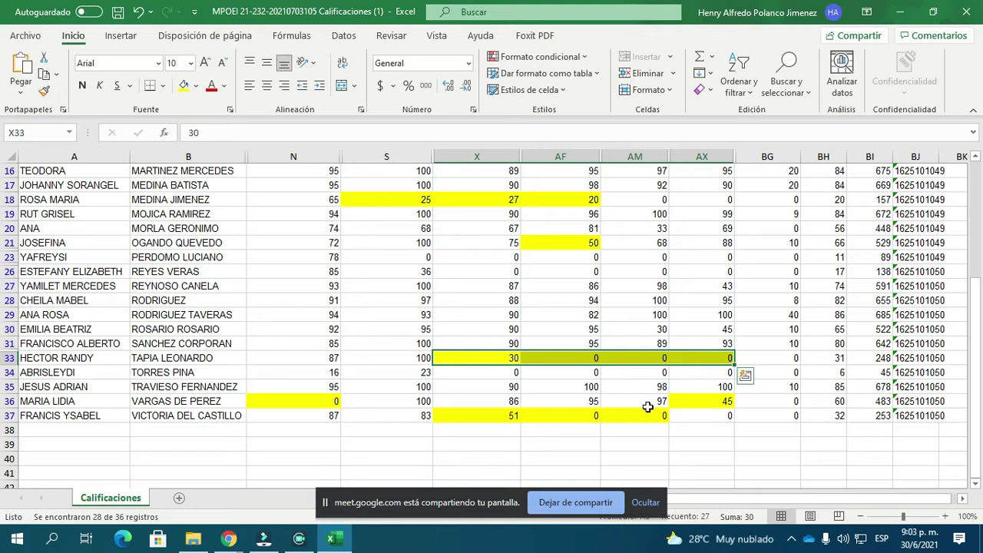
Check the Total Modulo 5 column header and highlight the low grade in cell AM20 with yellow fill
{"action": "left_click", "coordinate": [415, 373]}
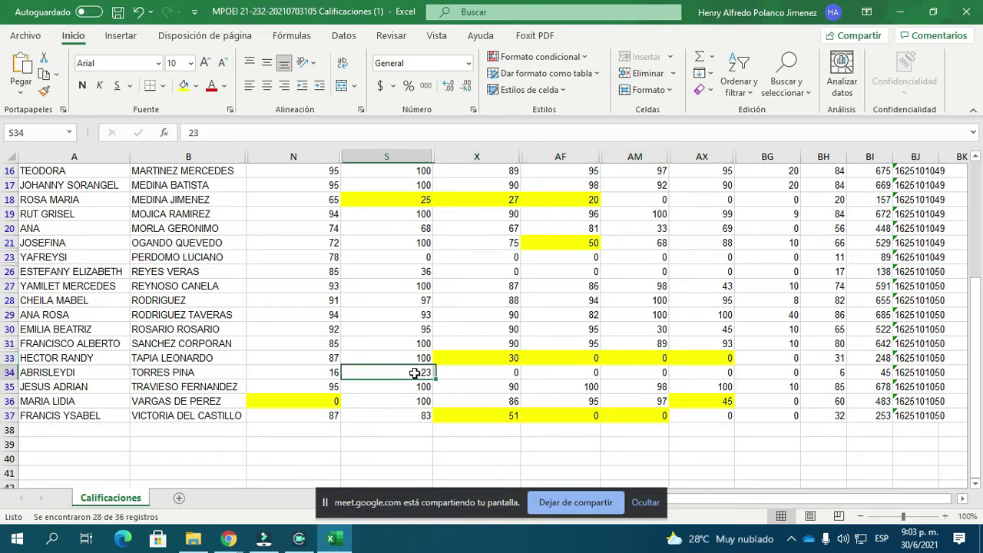
{"action": "scroll", "coordinate": [630, 372], "scroll_direction": "up", "scroll_amount": 3}
{"action": "scroll", "coordinate": [630, 372], "scroll_direction": "up", "scroll_amount": 2}
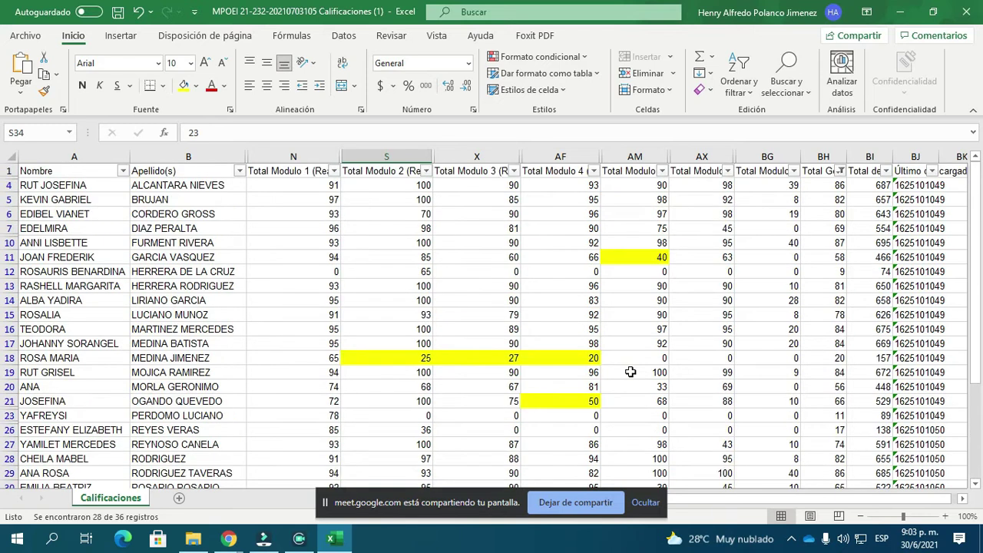
{"action": "left_click", "coordinate": [623, 188]}
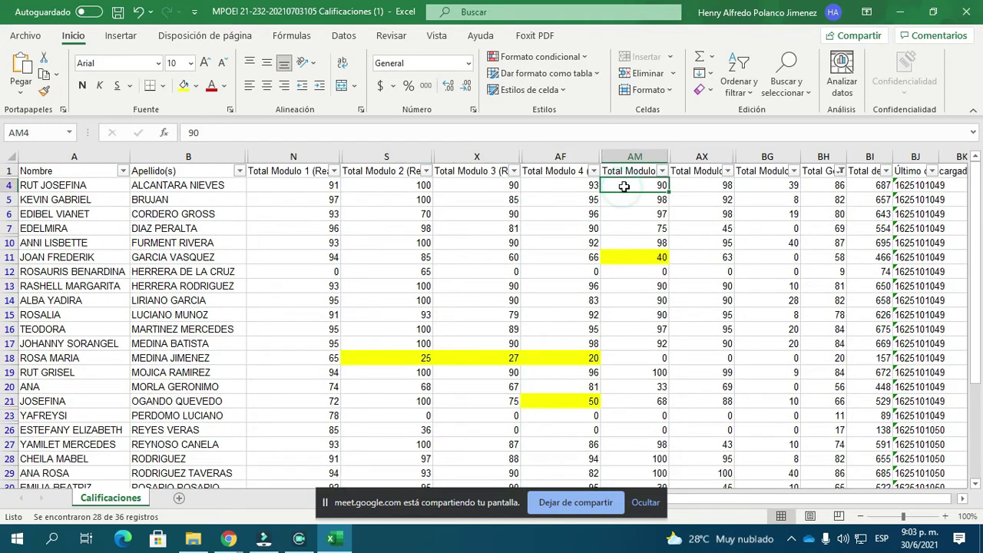
{"action": "left_click", "coordinate": [629, 172]}
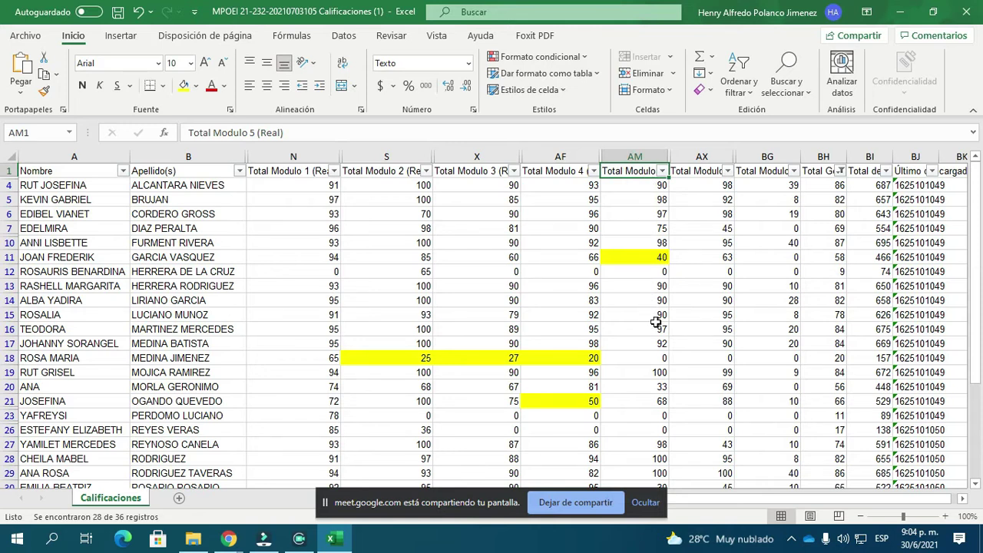
{"action": "scroll", "coordinate": [656, 322], "scroll_direction": "down", "scroll_amount": 1}
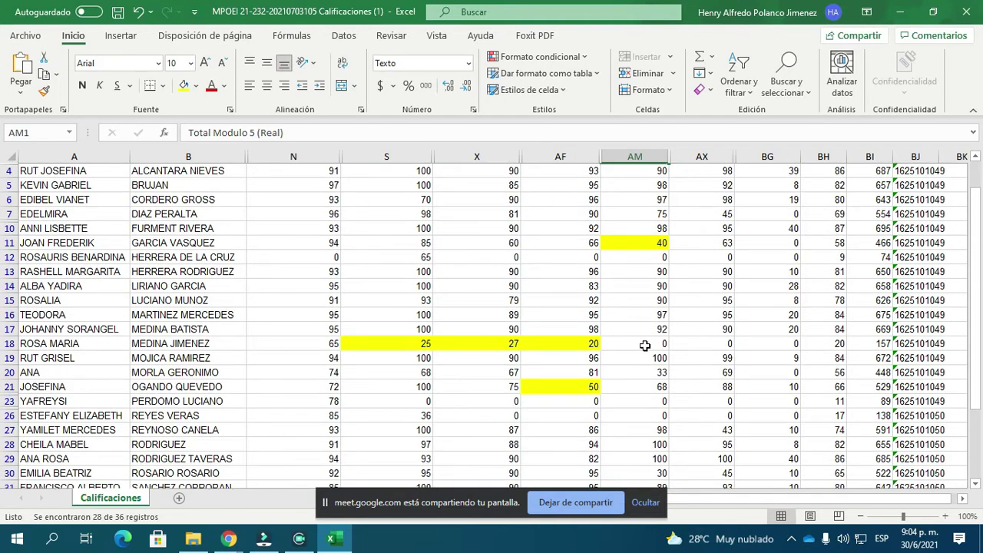
{"action": "scroll", "coordinate": [645, 346], "scroll_direction": "down", "scroll_amount": 2}
{"action": "left_click", "coordinate": [636, 310]}
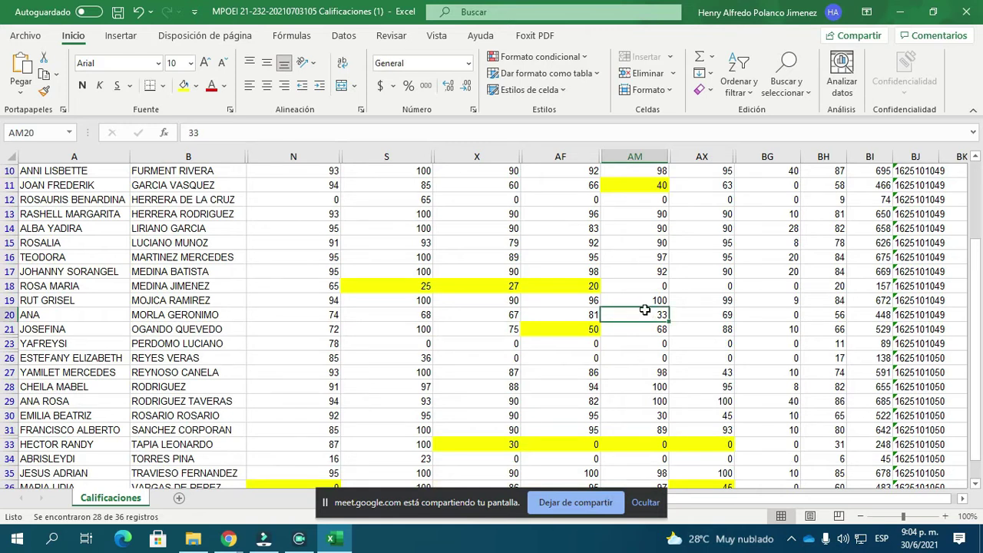
{"action": "left_click", "coordinate": [183, 84]}
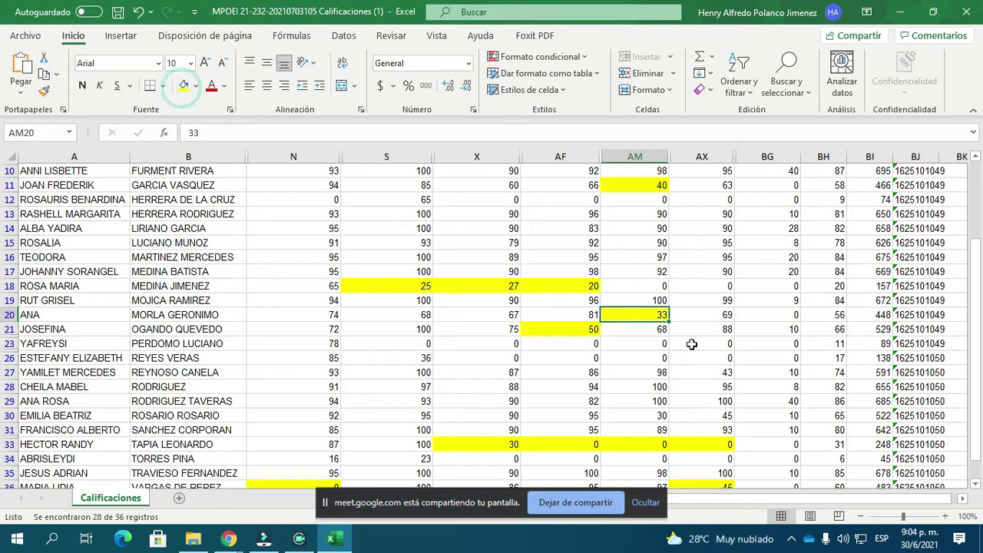
Highlight the low Total Modulo 5 grade in cell AM30 with yellow fill and look over the rows below
{"action": "left_click", "coordinate": [659, 415]}
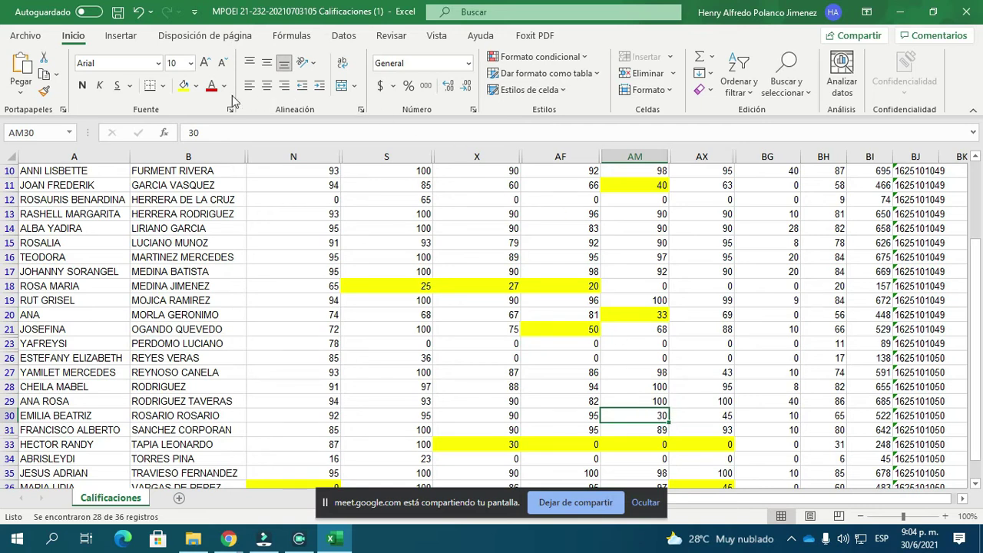
{"action": "left_click", "coordinate": [183, 85]}
{"action": "scroll", "coordinate": [701, 398], "scroll_direction": "down", "scroll_amount": 2}
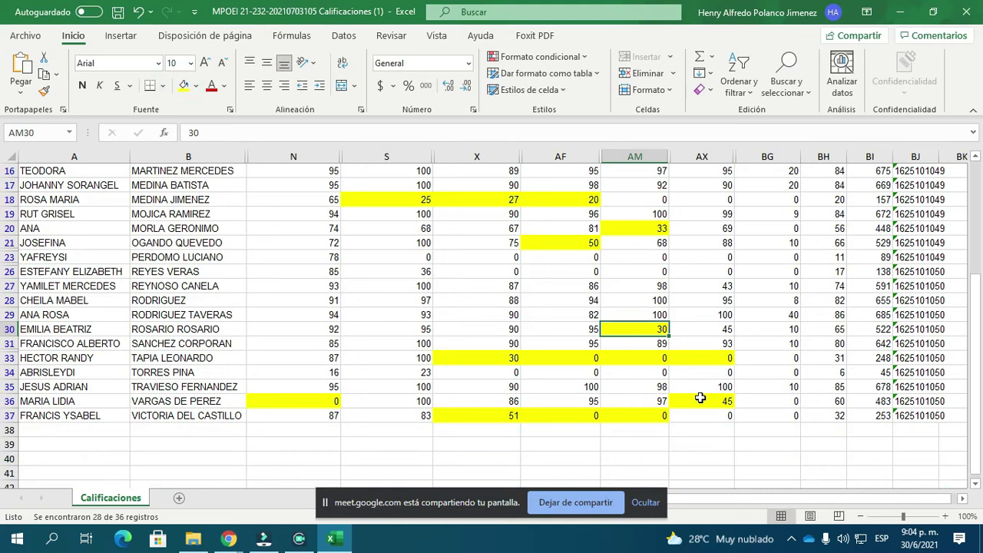
Check the Total Modulo 6 column header and highlight the low grade in cell AX7 with yellow fill
{"action": "scroll", "coordinate": [701, 398], "scroll_direction": "up", "scroll_amount": 4}
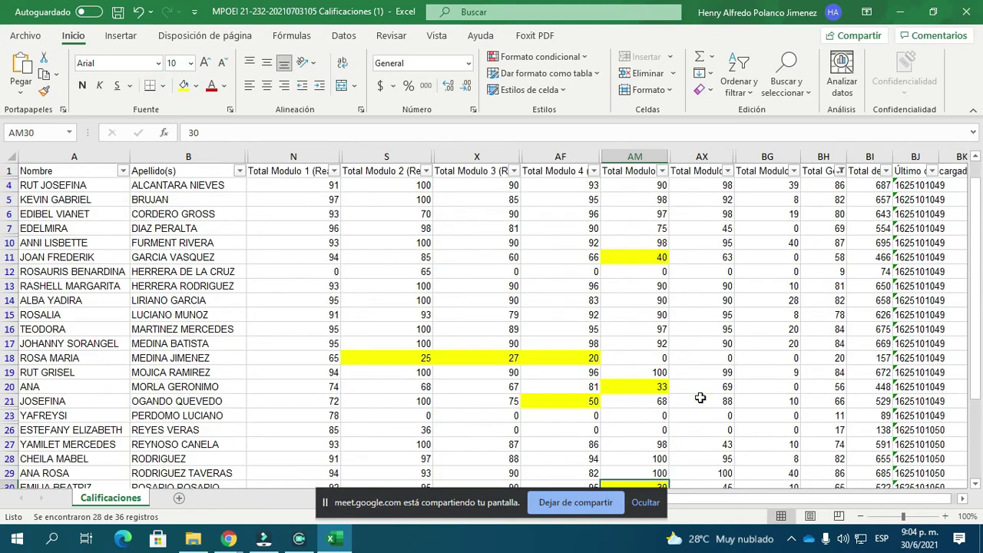
{"action": "left_click", "coordinate": [706, 173]}
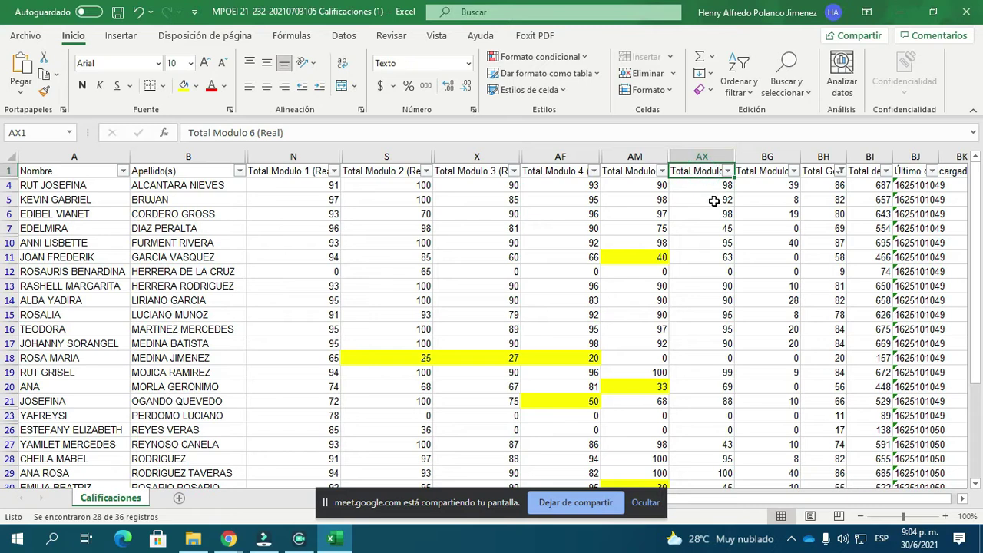
{"action": "scroll", "coordinate": [720, 226], "scroll_direction": "down", "scroll_amount": 1}
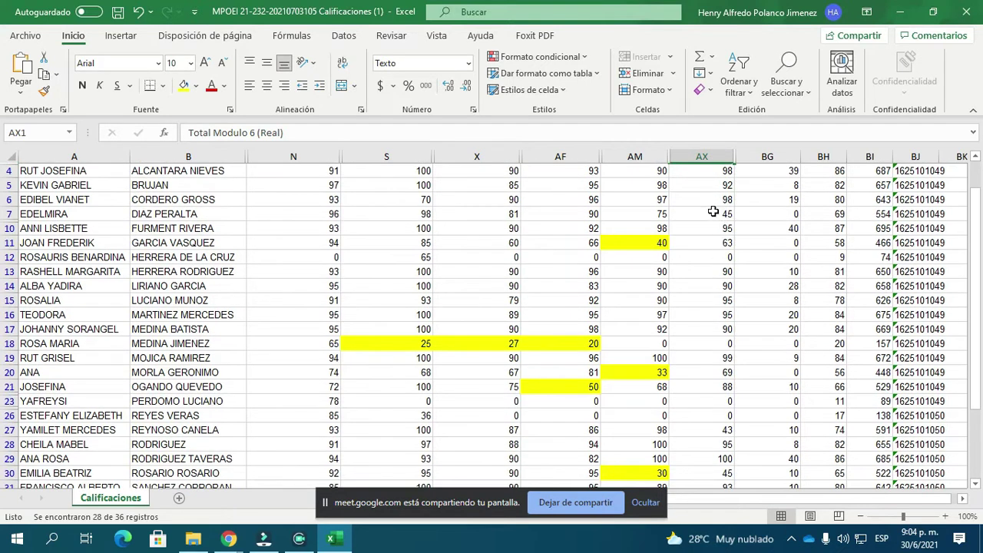
{"action": "left_click", "coordinate": [714, 212]}
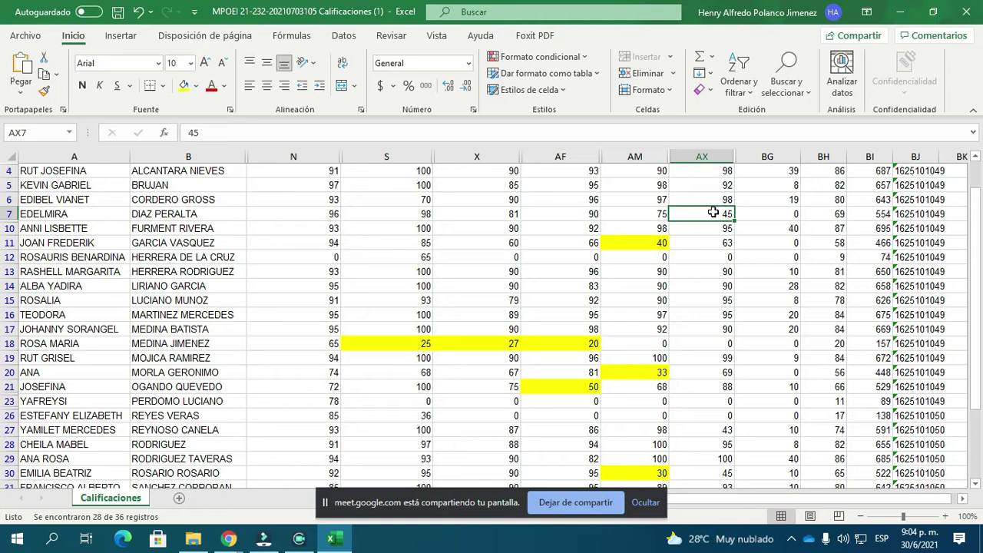
{"action": "left_click", "coordinate": [184, 85]}
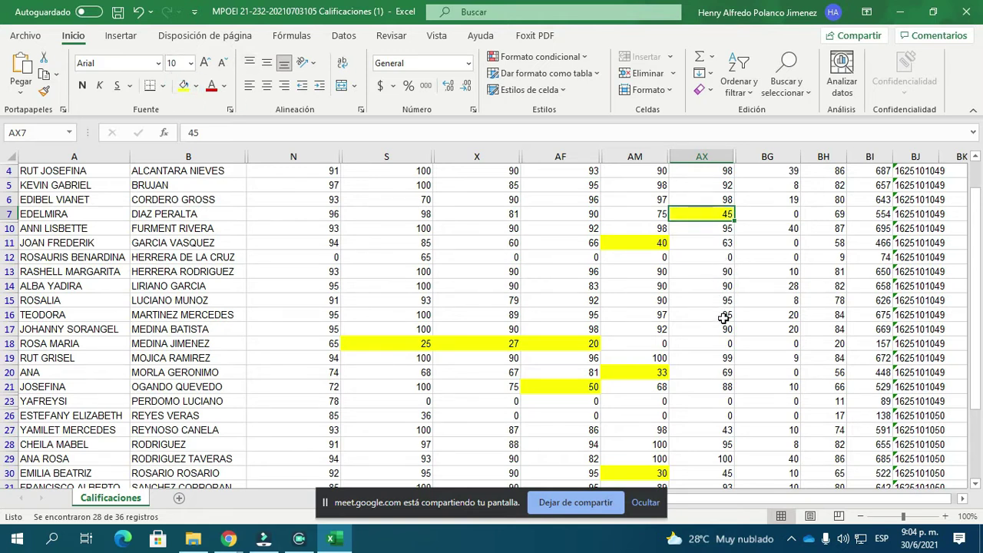
Recheck the Total Modulo 6 column from its header down and highlight the low grade in cell AX27 with yellow fill
{"action": "scroll", "coordinate": [728, 378], "scroll_direction": "down", "scroll_amount": 1}
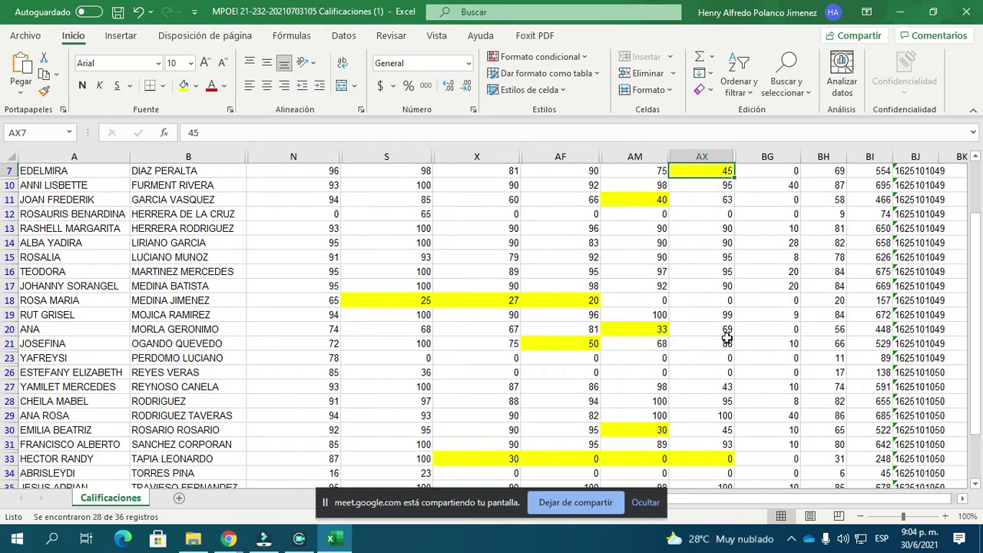
{"action": "scroll", "coordinate": [712, 165], "scroll_direction": "up", "scroll_amount": 1}
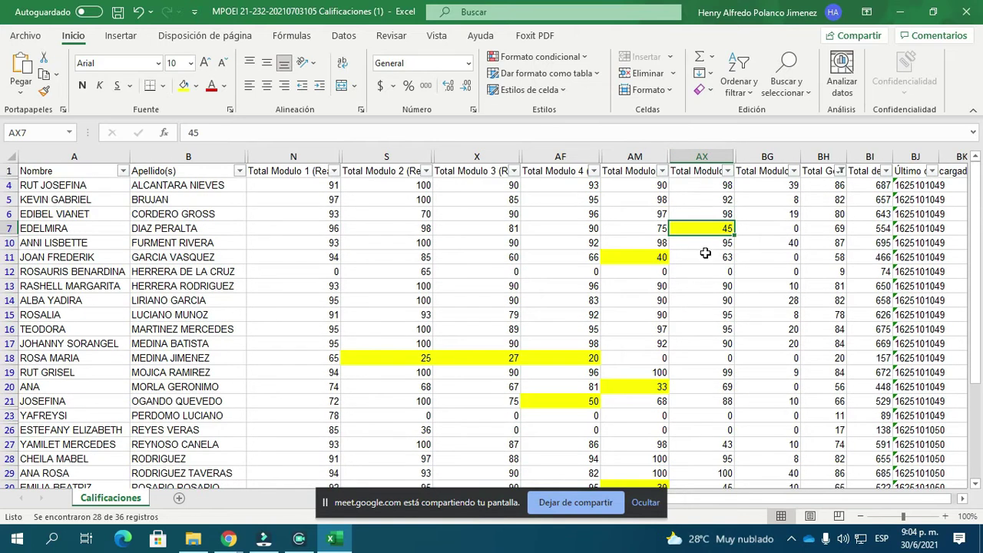
{"action": "left_click", "coordinate": [703, 171]}
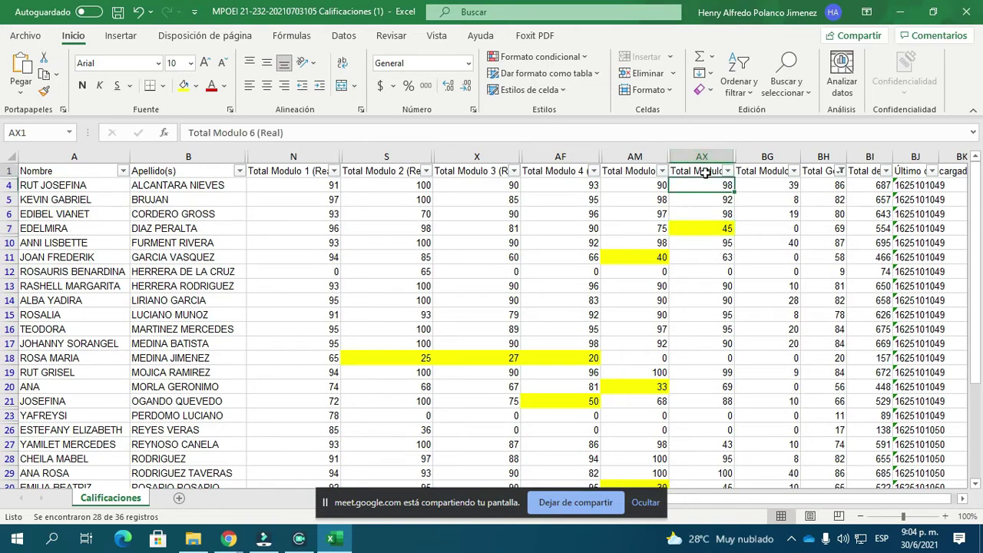
{"action": "left_click", "coordinate": [717, 228]}
{"action": "scroll", "coordinate": [725, 349], "scroll_direction": "down", "scroll_amount": 3}
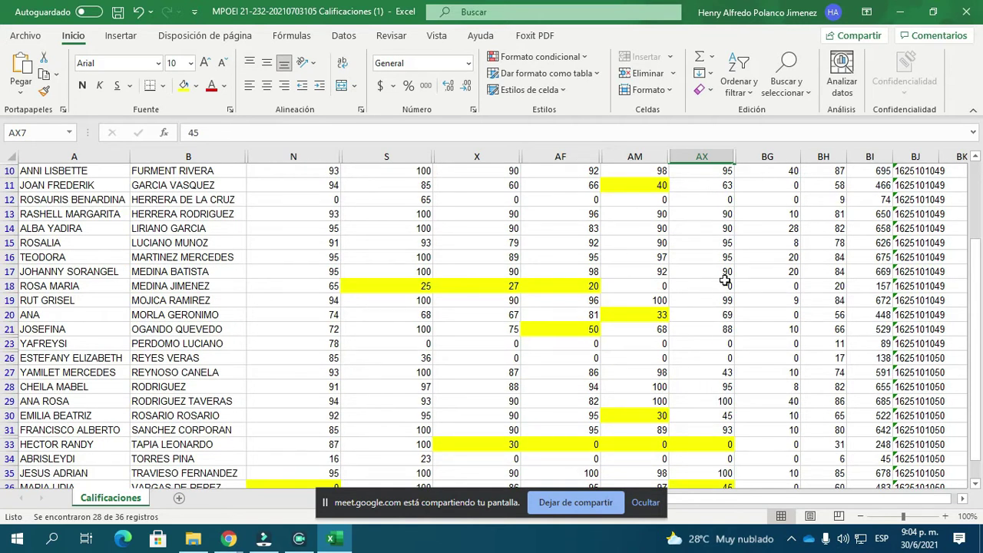
{"action": "scroll", "coordinate": [722, 321], "scroll_direction": "down", "scroll_amount": 1}
{"action": "left_click", "coordinate": [721, 327]}
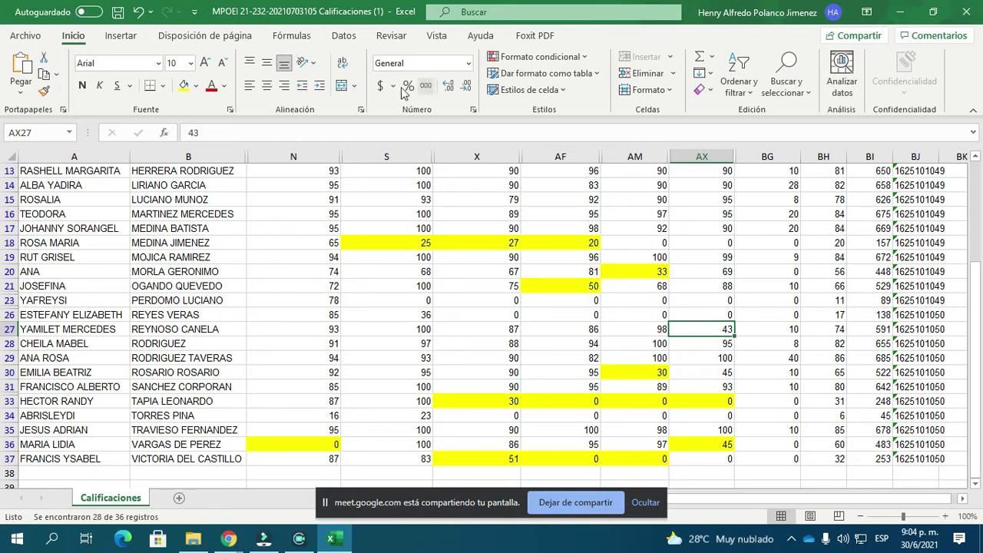
{"action": "left_click", "coordinate": [183, 87]}
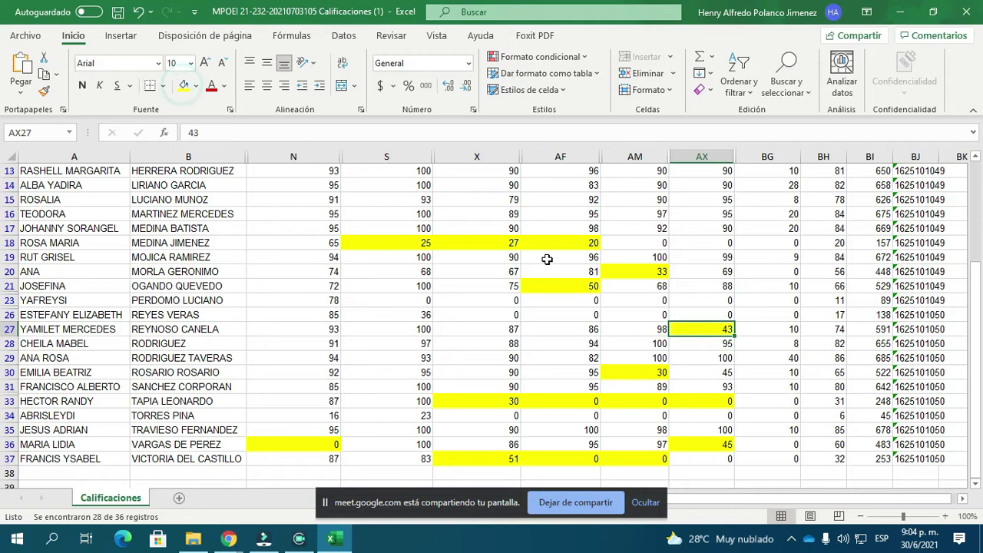
Highlight the low Total Modulo 6 grade in cell AX30 with yellow fill
{"action": "scroll", "coordinate": [728, 341], "scroll_direction": "down", "scroll_amount": 1}
{"action": "left_click", "coordinate": [723, 329]}
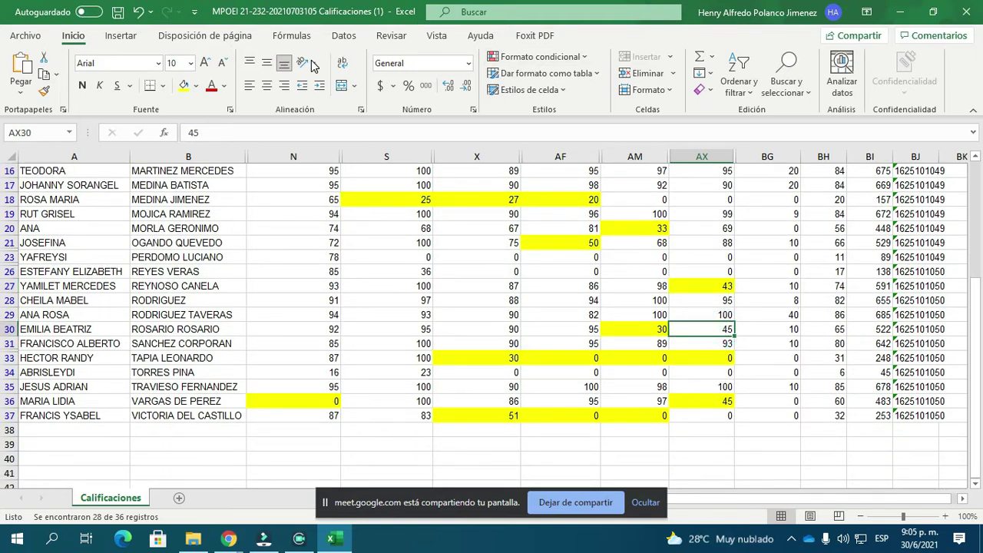
{"action": "left_click", "coordinate": [183, 85]}
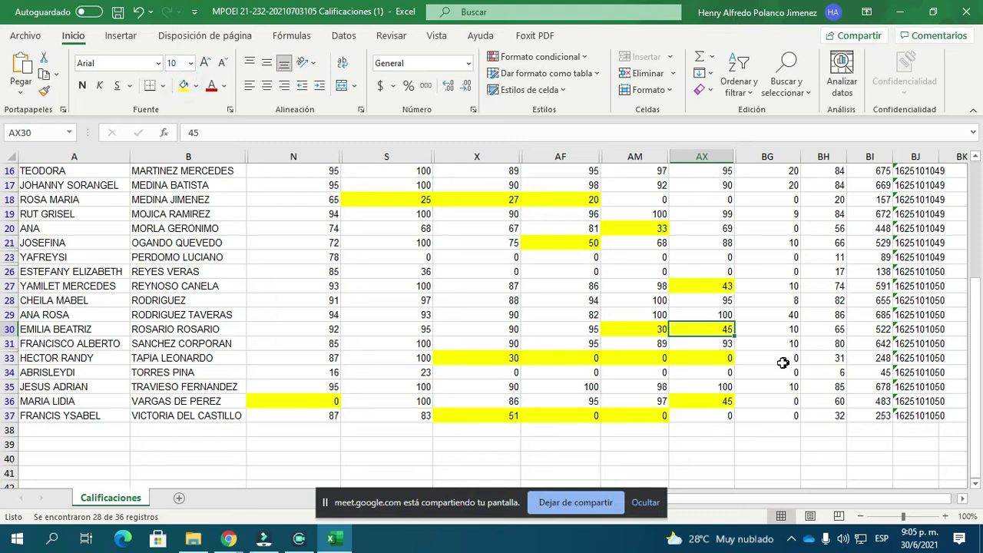
Look over the Total Modulo 7 grades in column BG across all the listed student rows
{"action": "left_click", "coordinate": [728, 415]}
{"action": "scroll", "coordinate": [744, 345], "scroll_direction": "up", "scroll_amount": 4}
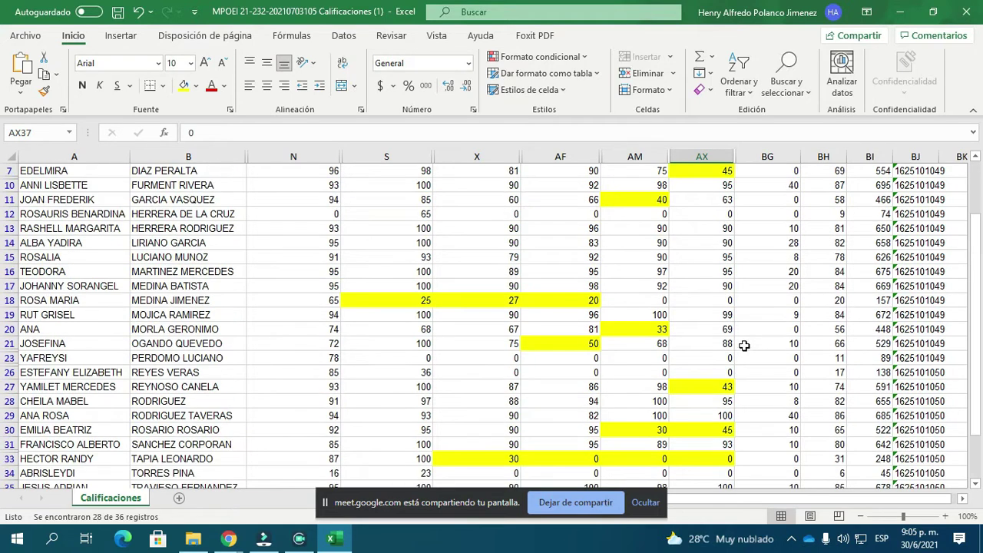
{"action": "left_click", "coordinate": [784, 182]}
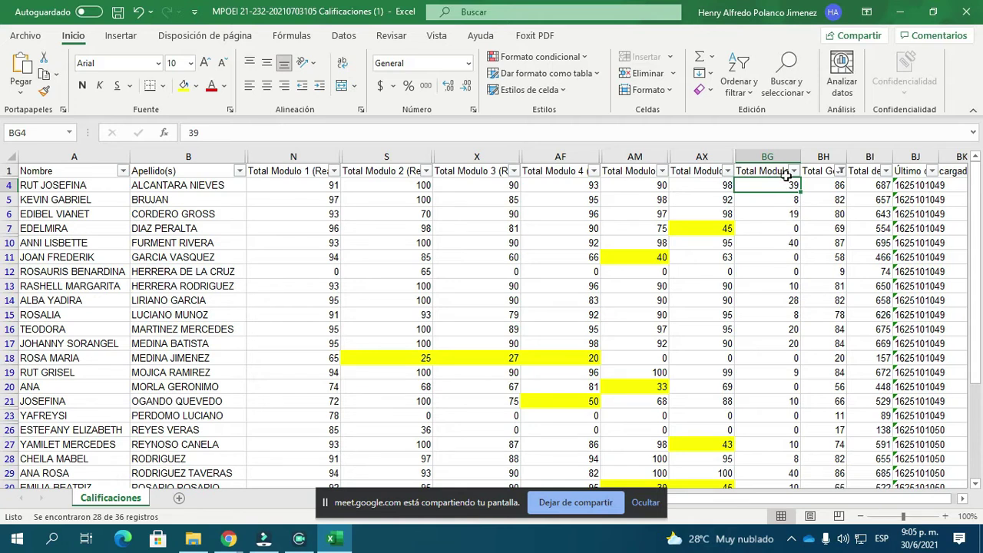
{"action": "scroll", "coordinate": [790, 276], "scroll_direction": "down", "scroll_amount": 5}
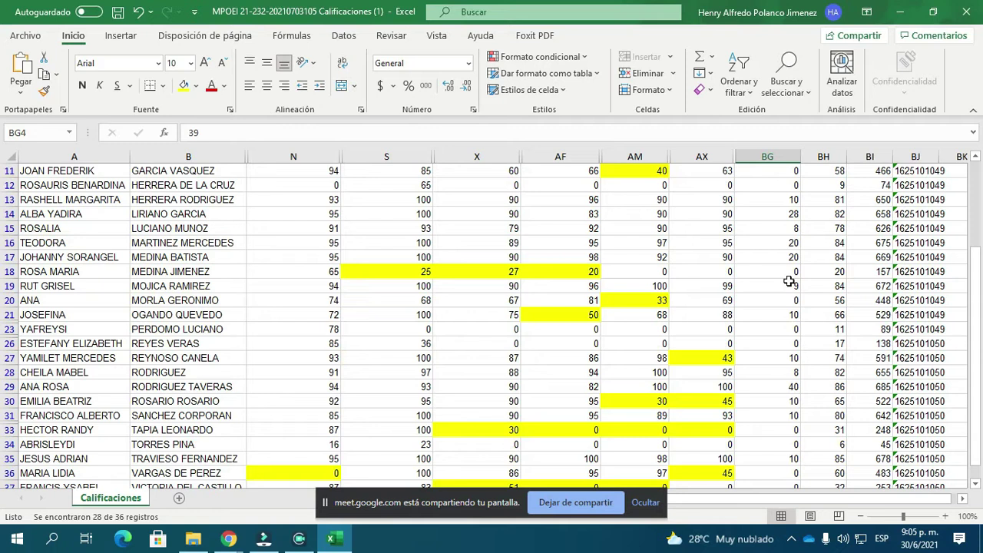
{"action": "scroll", "coordinate": [789, 280], "scroll_direction": "up", "scroll_amount": 5}
{"action": "scroll", "coordinate": [789, 282], "scroll_direction": "down", "scroll_amount": 4}
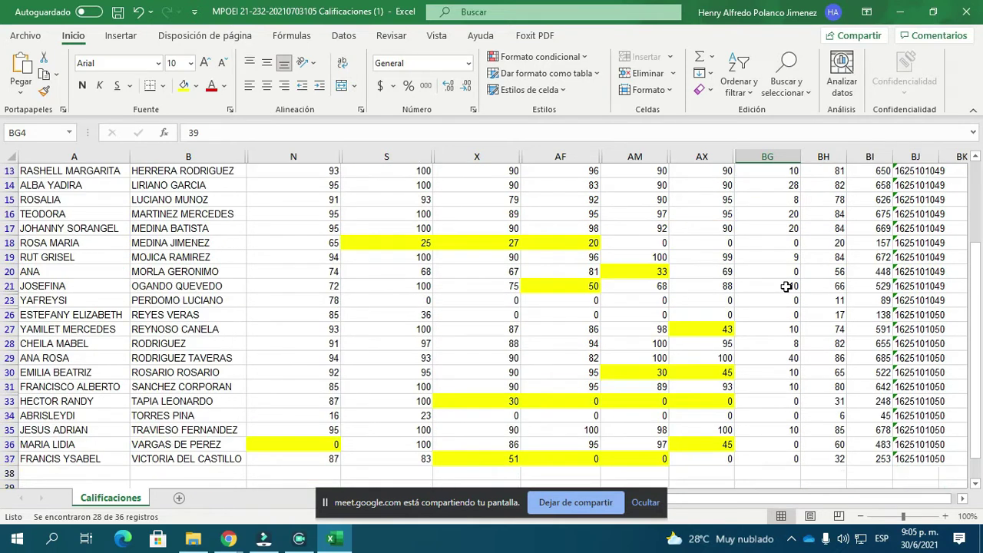
{"action": "scroll", "coordinate": [786, 289], "scroll_direction": "up", "scroll_amount": 4}
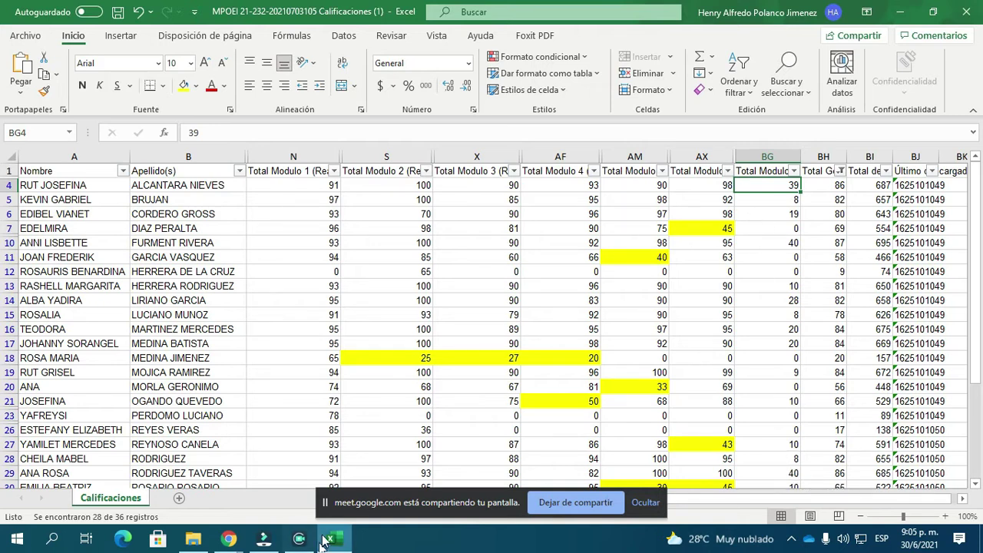
Switch to the Google Meet call in Chrome and check which students are attending
{"action": "mouse_move", "coordinate": [264, 543]}
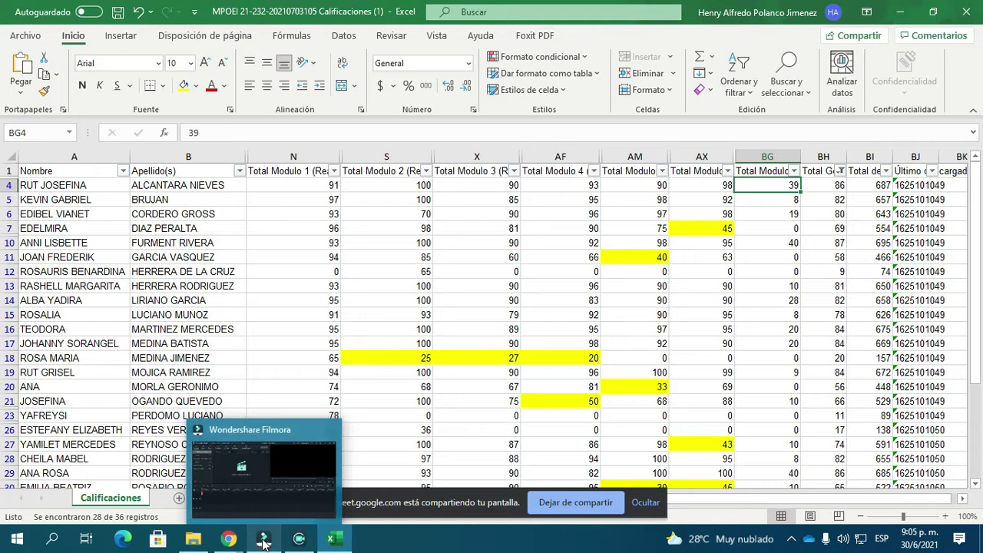
{"action": "left_click", "coordinate": [474, 186]}
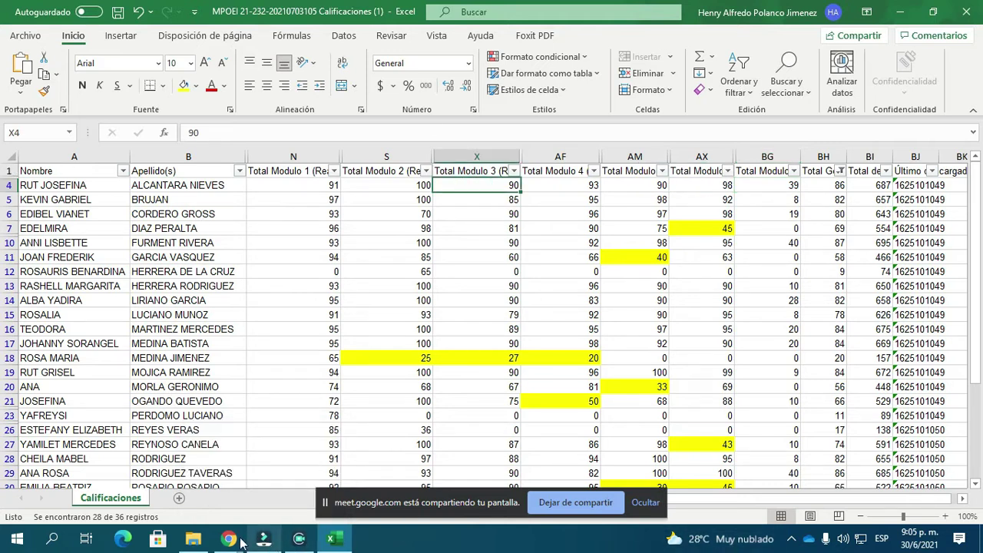
{"action": "mouse_move", "coordinate": [229, 540]}
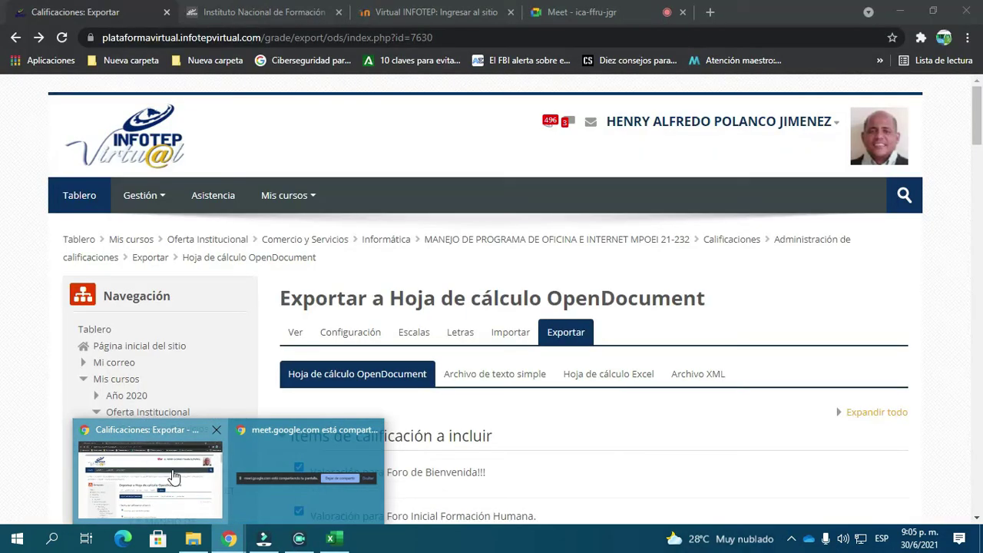
{"action": "left_click", "coordinate": [175, 477]}
{"action": "left_click", "coordinate": [582, 15]}
{"action": "left_click", "coordinate": [632, 162]}
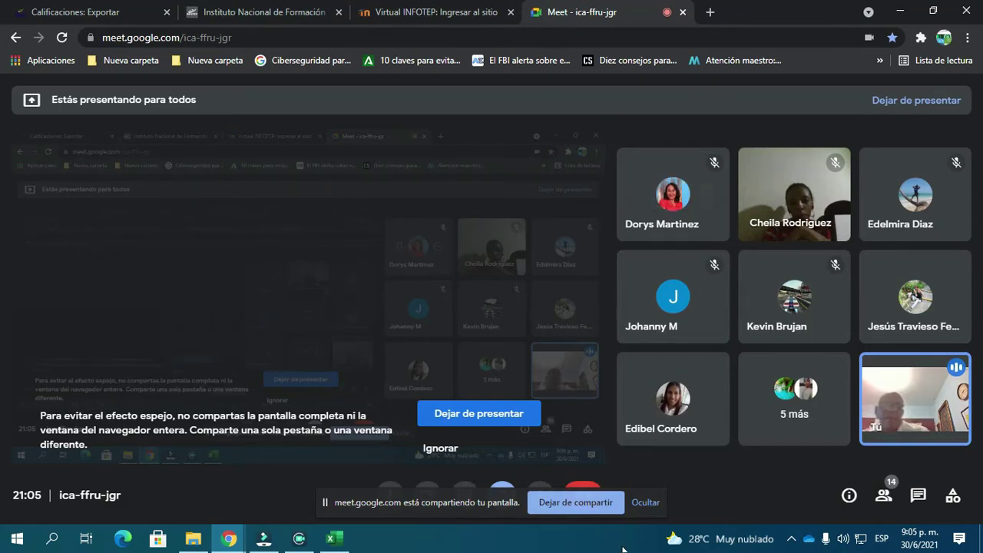
Return to the Excel grade sheet and look through the student names for those attending the call
{"action": "left_click", "coordinate": [340, 540]}
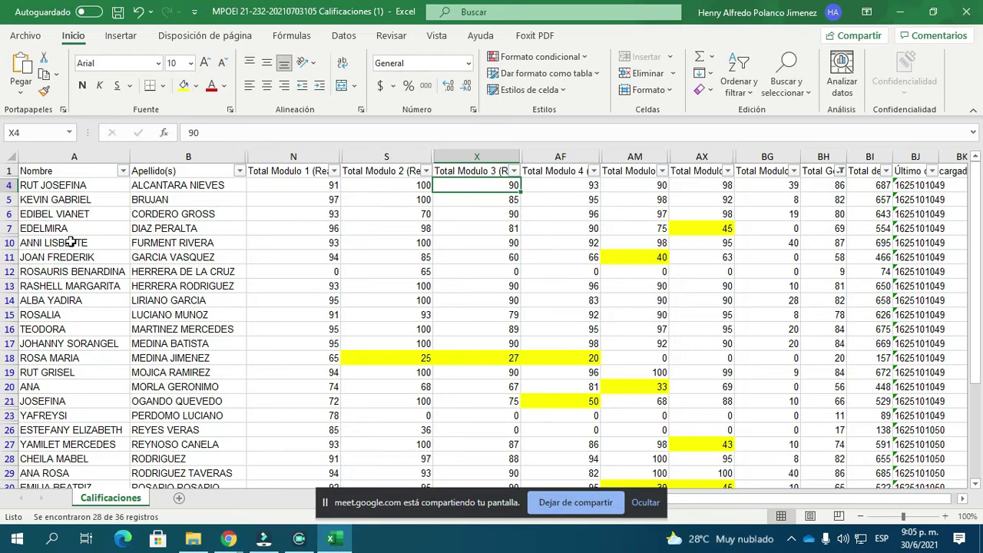
{"action": "scroll", "coordinate": [73, 323], "scroll_direction": "down", "scroll_amount": 4}
{"action": "scroll", "coordinate": [80, 430], "scroll_direction": "up", "scroll_amount": 2}
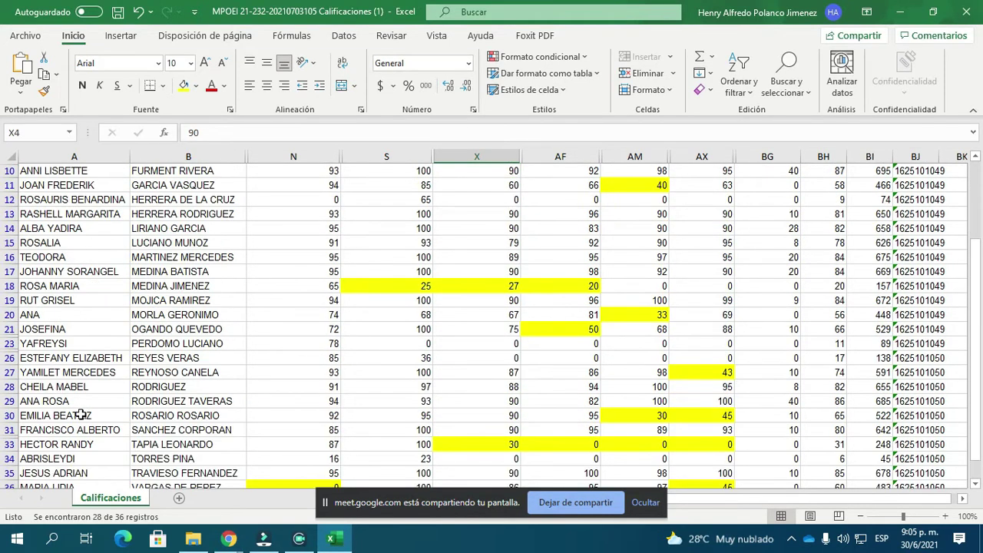
{"action": "scroll", "coordinate": [81, 415], "scroll_direction": "up", "scroll_amount": 2}
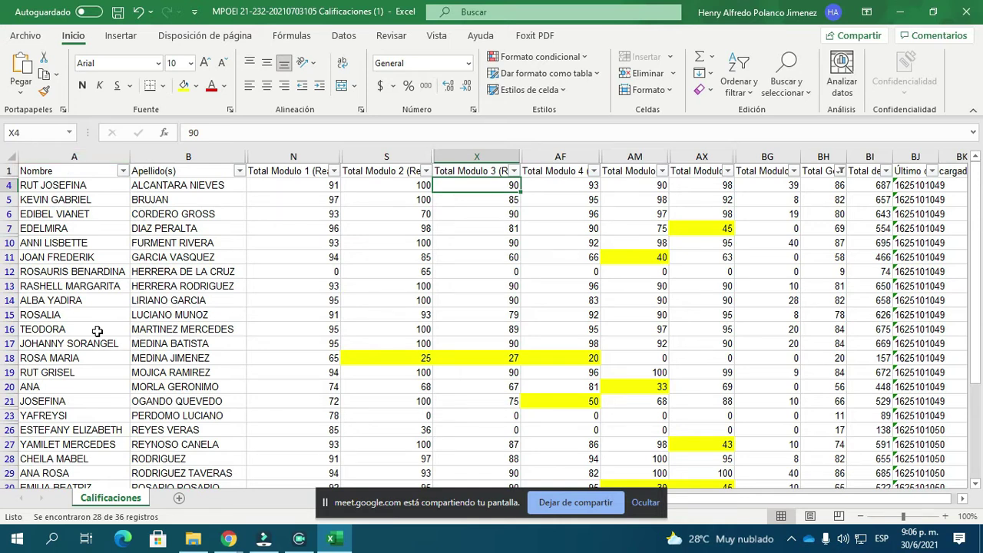
{"action": "scroll", "coordinate": [60, 366], "scroll_direction": "down", "scroll_amount": 6}
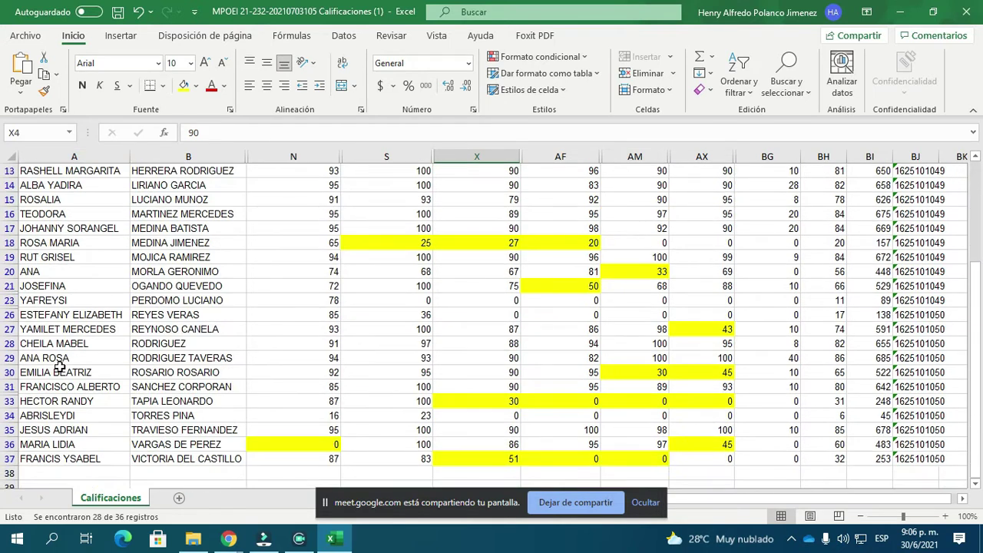
{"action": "scroll", "coordinate": [59, 369], "scroll_direction": "up", "scroll_amount": 3}
{"action": "scroll", "coordinate": [67, 354], "scroll_direction": "up", "scroll_amount": 3}
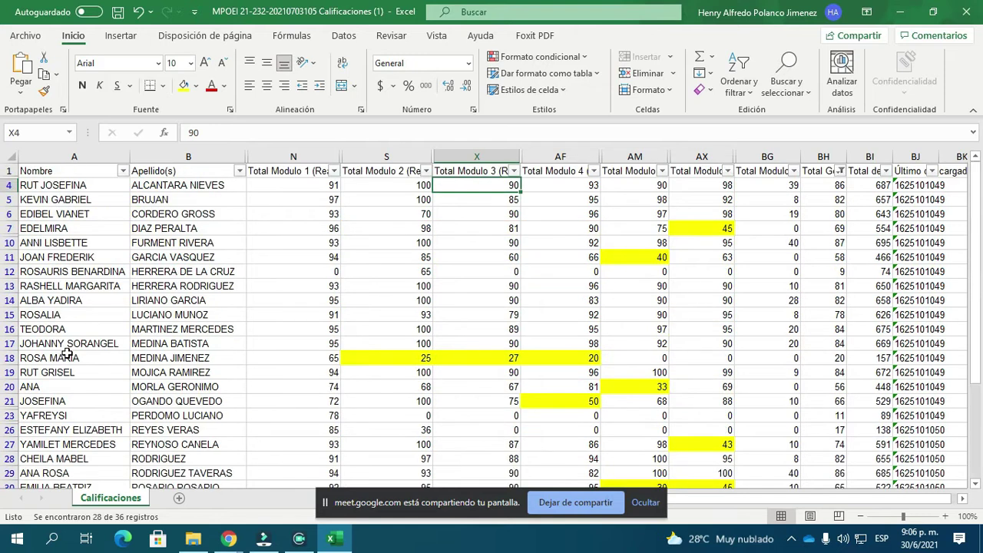
{"action": "scroll", "coordinate": [52, 453], "scroll_direction": "down", "scroll_amount": 1}
{"action": "scroll", "coordinate": [43, 473], "scroll_direction": "down", "scroll_amount": 2}
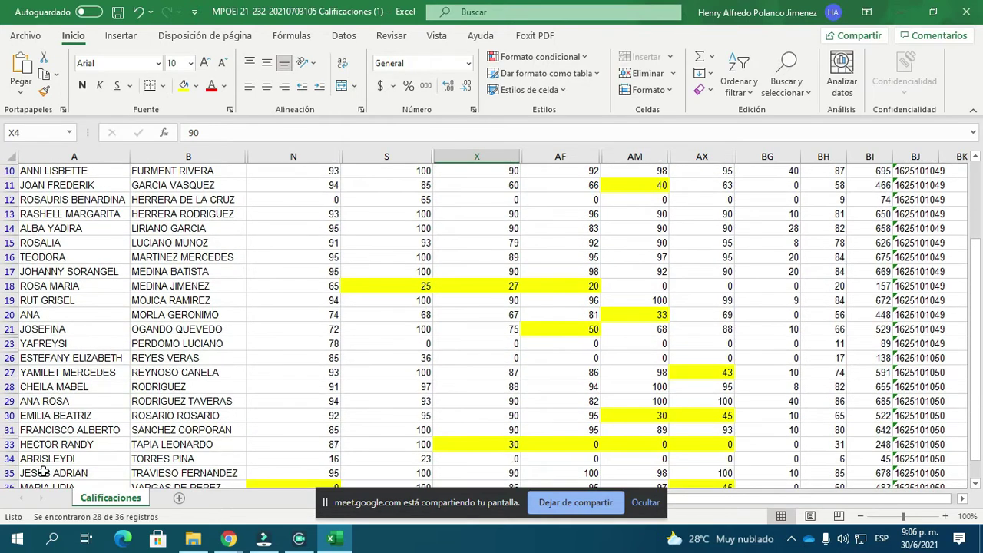
Fill row 16 with green from the Nombre column through Total Modulo 6 (A16:AX16)
{"action": "left_click_drag", "start_coordinate": [27, 260], "coordinate": [728, 258]}
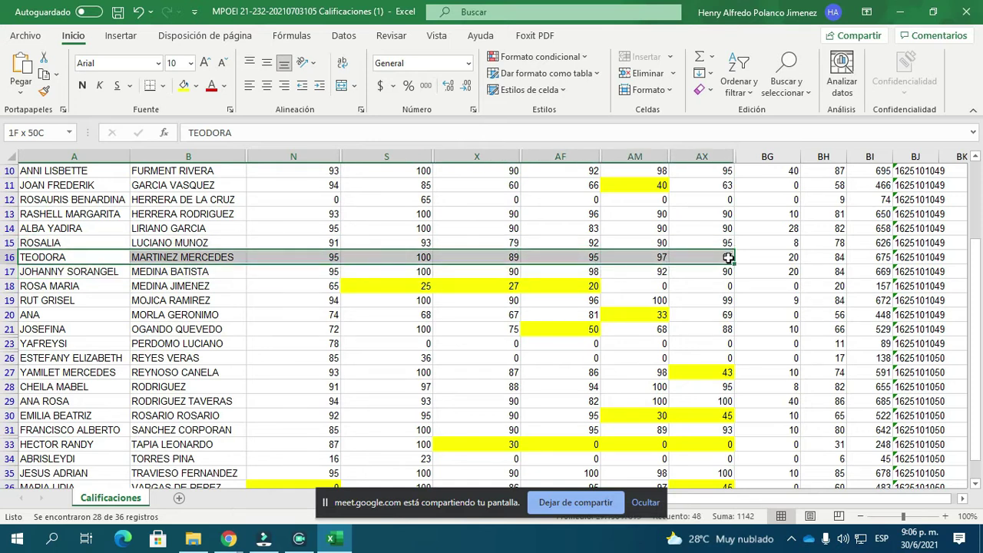
{"action": "left_click_drag", "start_coordinate": [728, 258], "coordinate": [730, 259]}
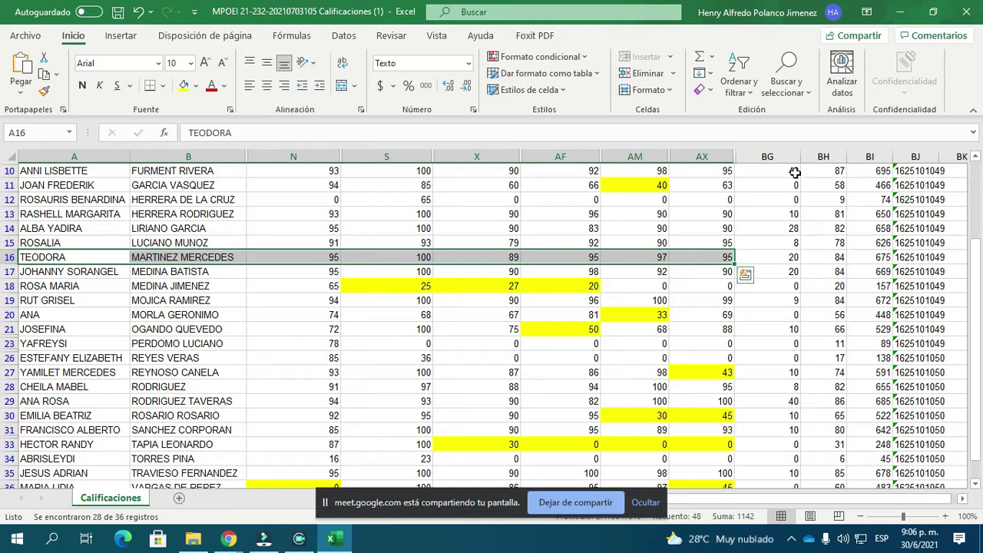
{"action": "scroll", "coordinate": [793, 169], "scroll_direction": "up", "scroll_amount": 3}
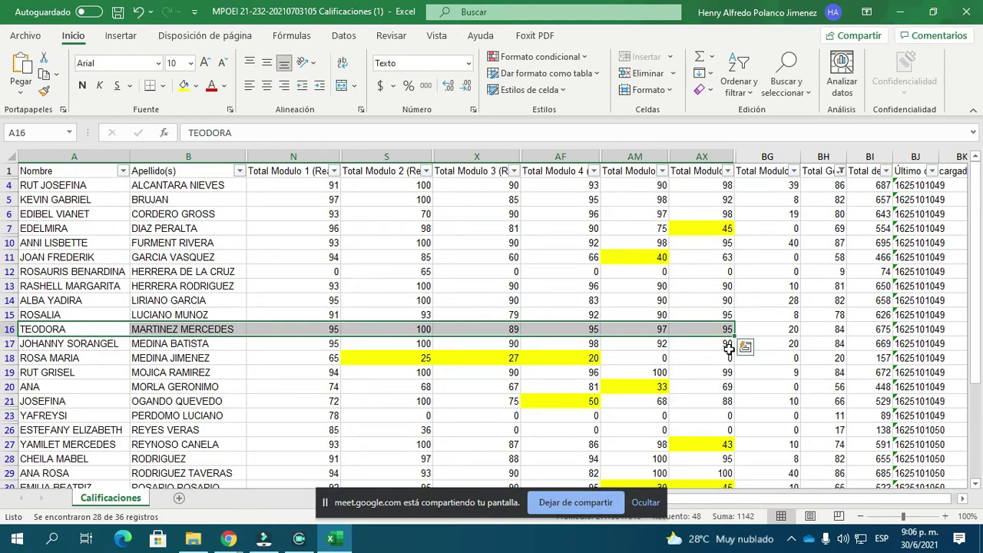
{"action": "left_click", "coordinate": [196, 85]}
{"action": "left_click", "coordinate": [247, 223]}
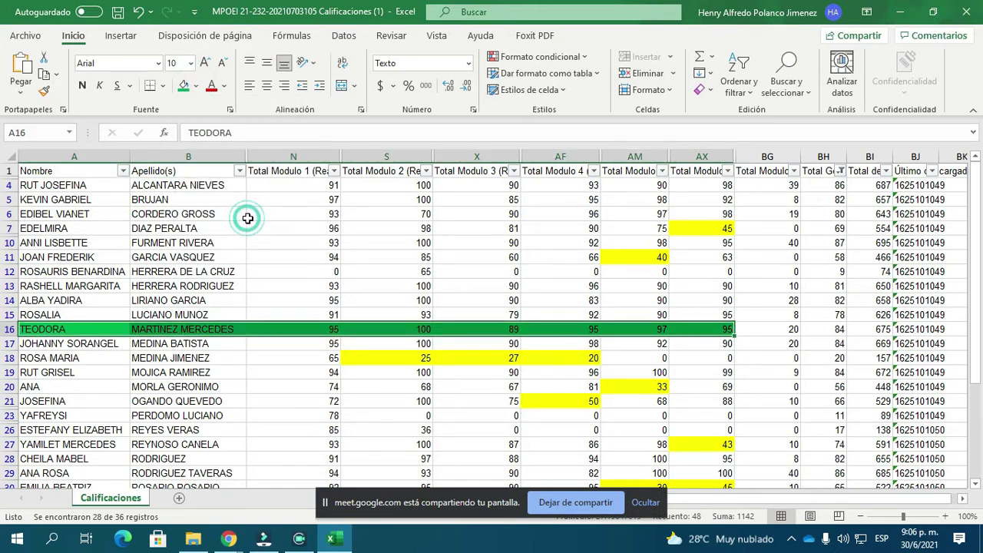
Check the Total Modulo 7 header in BG1 and view the participants in the Google Meet call in Chrome
{"action": "left_click", "coordinate": [772, 170]}
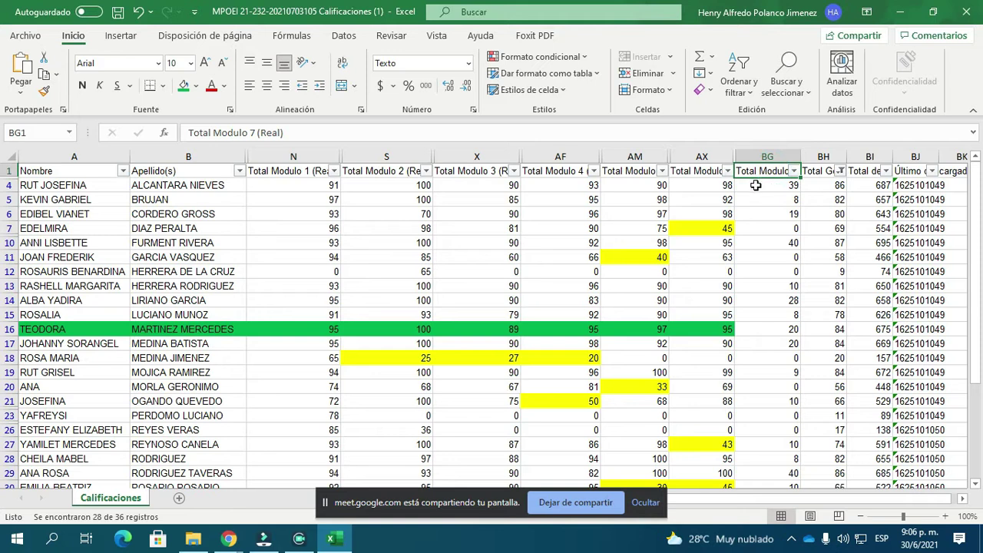
{"action": "left_click", "coordinate": [230, 538]}
{"action": "left_click", "coordinate": [111, 467]}
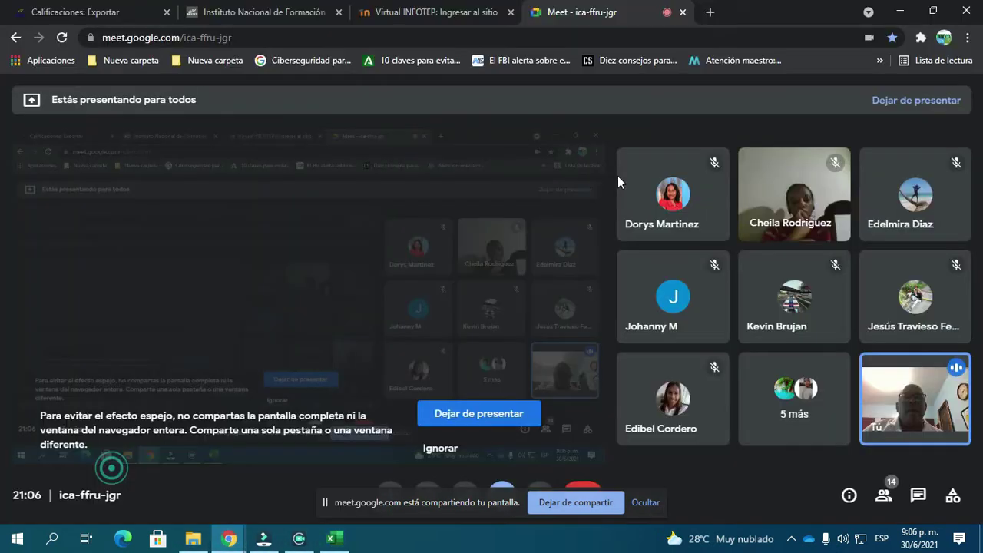
Return to the Excel grade sheet and fill row 28 from column A through AX with the same green
{"action": "left_click", "coordinate": [332, 538]}
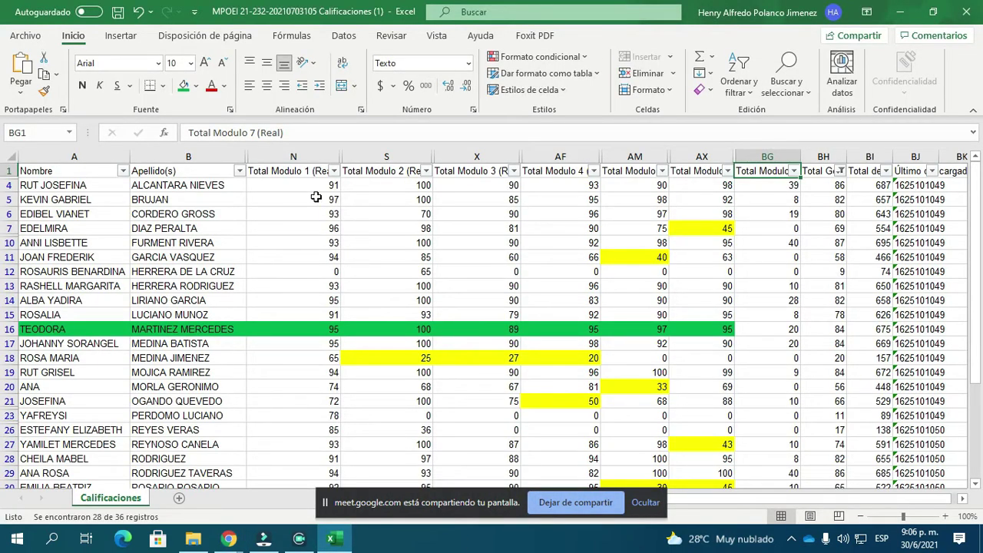
{"action": "scroll", "coordinate": [42, 302], "scroll_direction": "down", "scroll_amount": 3}
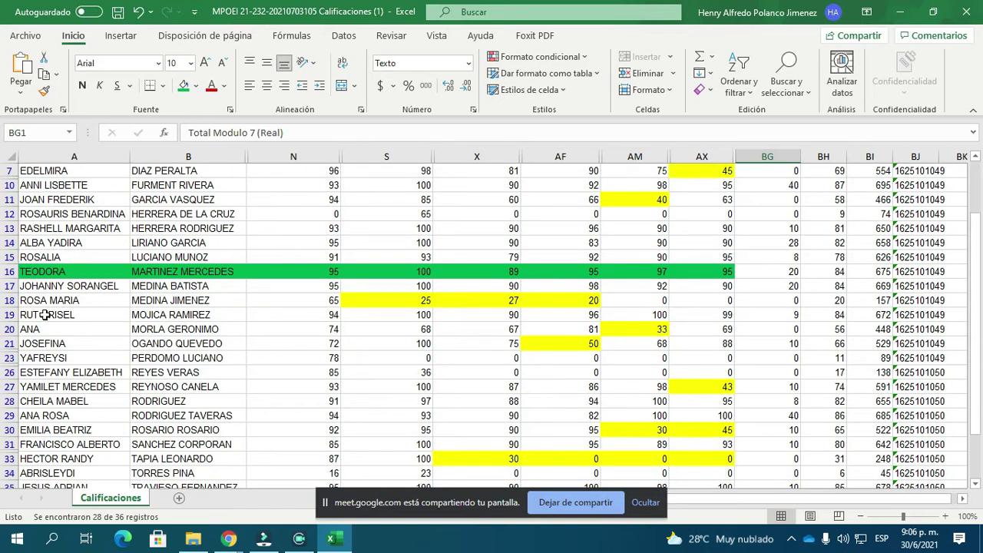
{"action": "scroll", "coordinate": [61, 403], "scroll_direction": "up", "scroll_amount": 1}
{"action": "scroll", "coordinate": [59, 400], "scroll_direction": "up", "scroll_amount": 1}
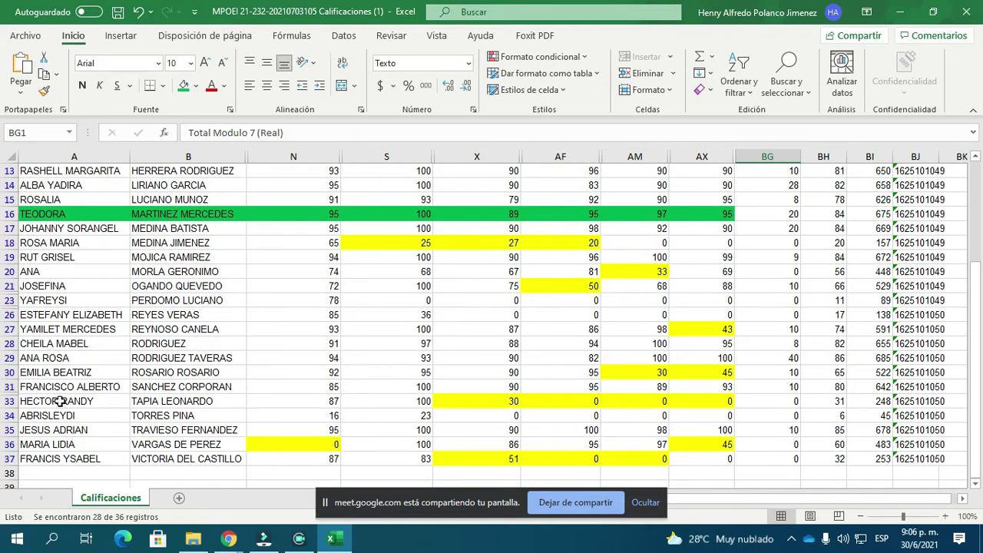
{"action": "left_click_drag", "start_coordinate": [75, 348], "coordinate": [695, 346]}
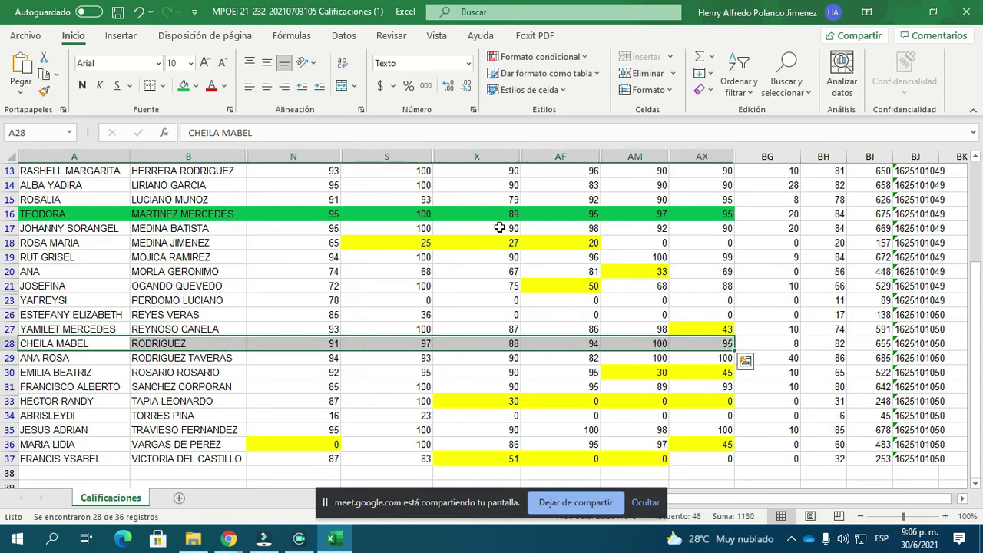
{"action": "left_click", "coordinate": [184, 87]}
{"action": "left_click", "coordinate": [718, 271]}
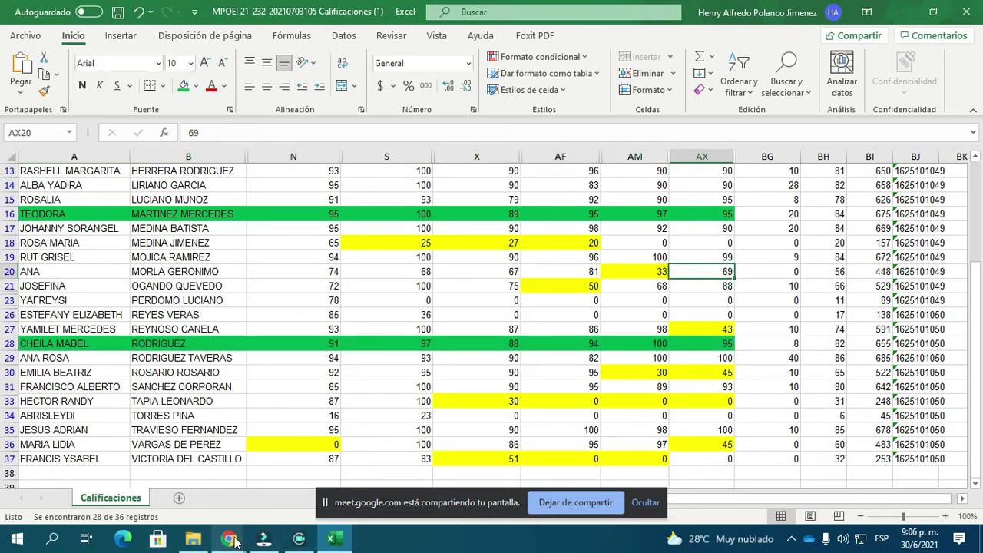
Check the Google Meet participants again and look for them in the Excel list of student names
{"action": "mouse_move", "coordinate": [232, 542]}
{"action": "left_click", "coordinate": [133, 475]}
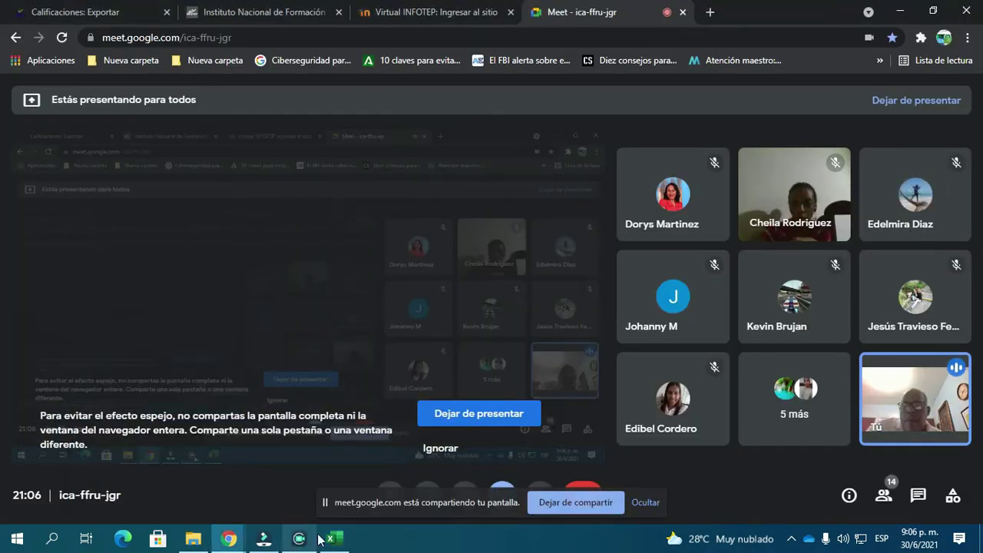
{"action": "mouse_move", "coordinate": [330, 540]}
{"action": "left_click", "coordinate": [330, 468]}
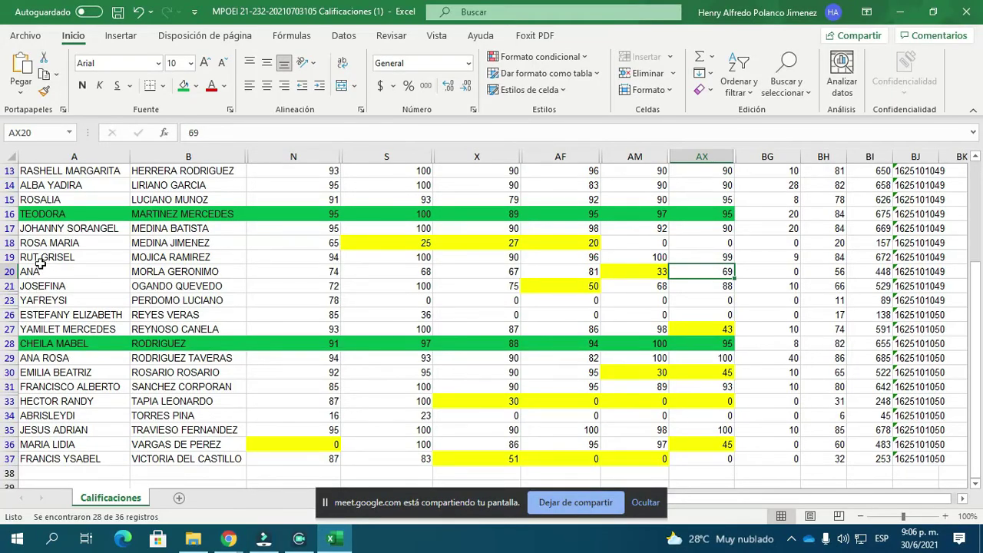
{"action": "scroll", "coordinate": [47, 361], "scroll_direction": "down", "scroll_amount": 1}
{"action": "scroll", "coordinate": [64, 421], "scroll_direction": "up", "scroll_amount": 4}
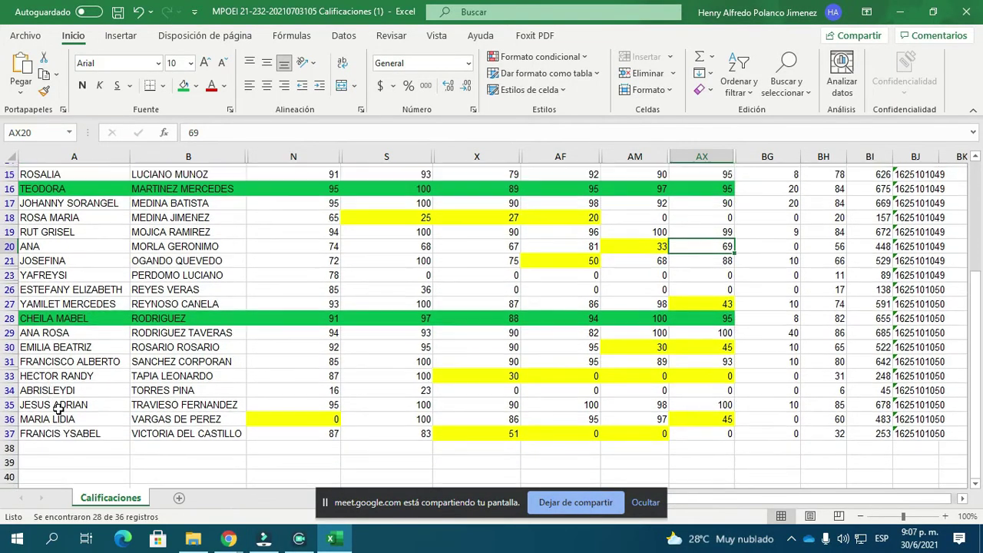
{"action": "scroll", "coordinate": [58, 409], "scroll_direction": "up", "scroll_amount": 1}
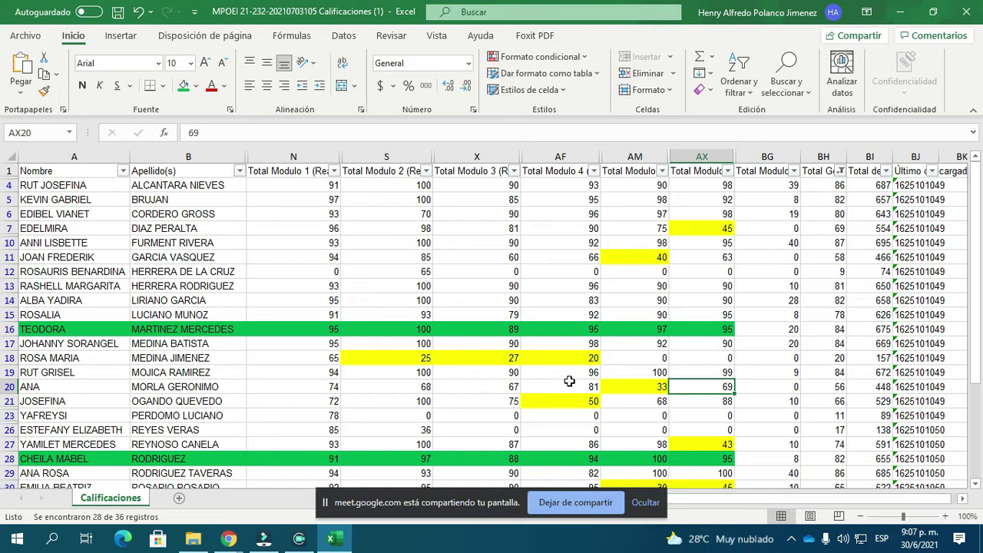
{"action": "scroll", "coordinate": [73, 414], "scroll_direction": "down", "scroll_amount": 5}
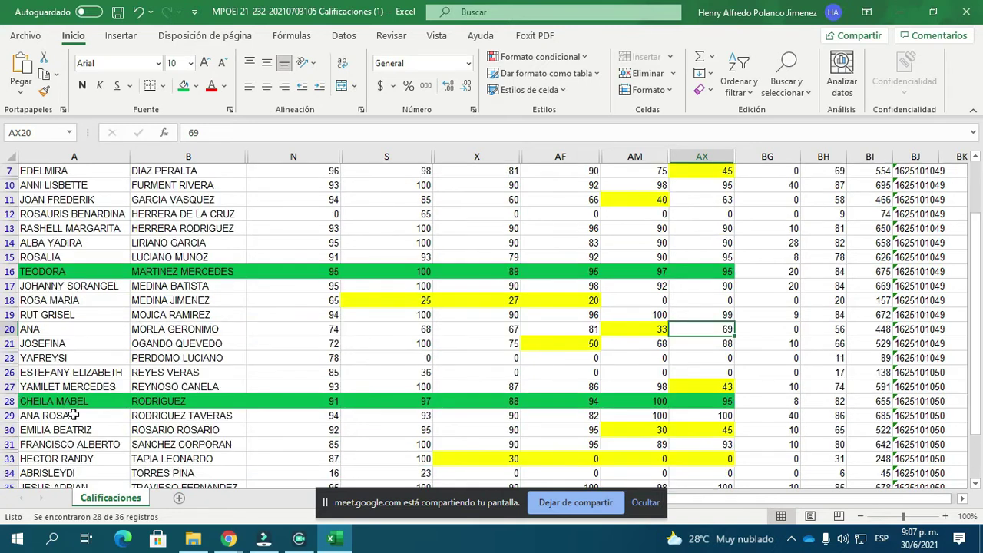
{"action": "scroll", "coordinate": [71, 398], "scroll_direction": "up", "scroll_amount": 5}
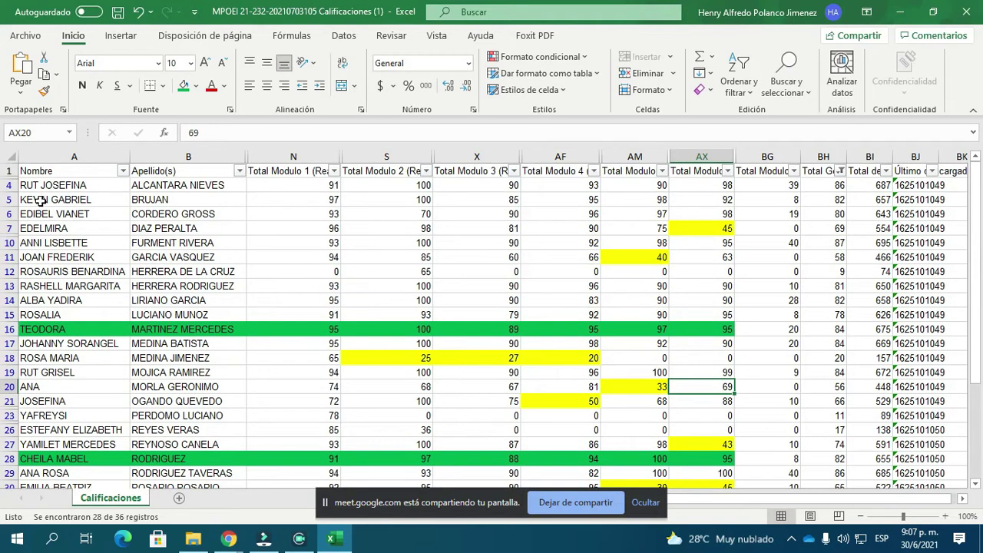
Review the module grades in row 7, including Total Modulo 6 in AX7, and check the Total Modulo 7 header
{"action": "left_click", "coordinate": [51, 227]}
{"action": "left_click_drag", "start_coordinate": [172, 223], "coordinate": [635, 222]}
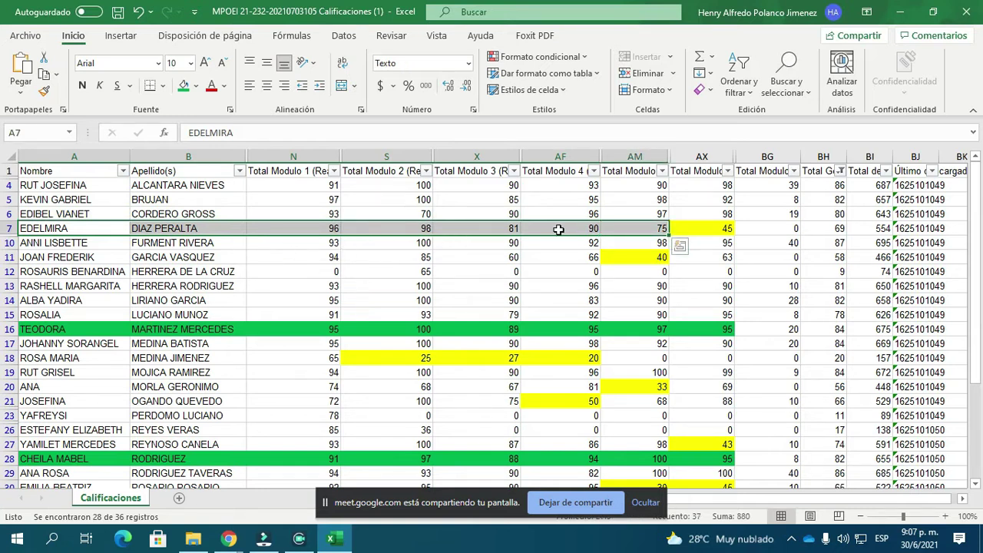
{"action": "left_click", "coordinate": [730, 230]}
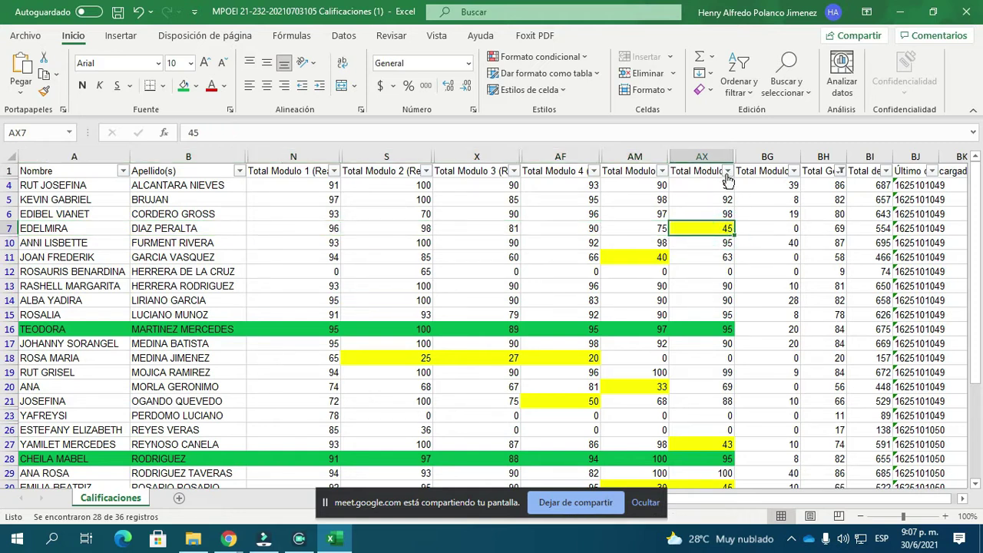
{"action": "left_click", "coordinate": [767, 169]}
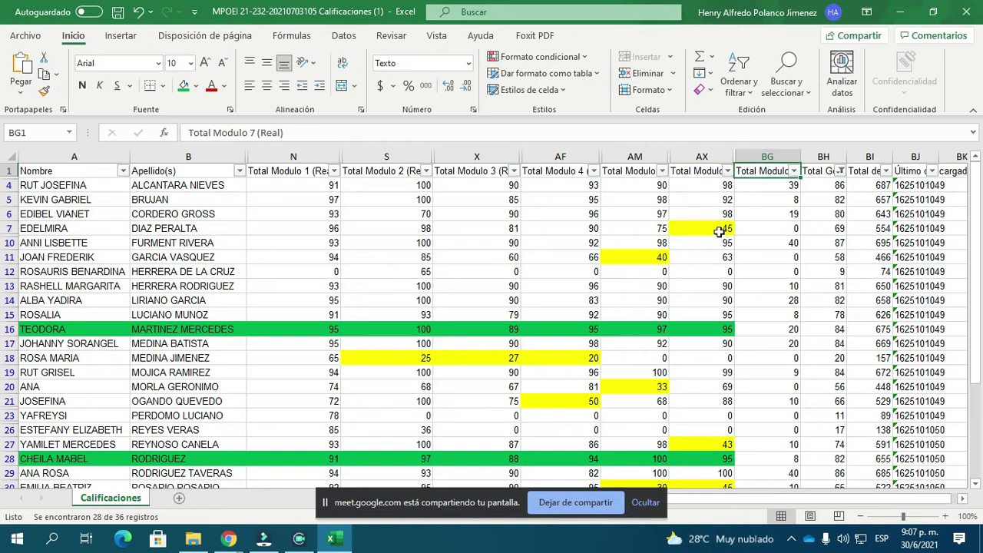
Check the Total Modulo 6 grade in row 7 and fill that row green from column A through AM
{"action": "left_click", "coordinate": [724, 227]}
{"action": "left_click", "coordinate": [708, 171]}
{"action": "left_click", "coordinate": [710, 229]}
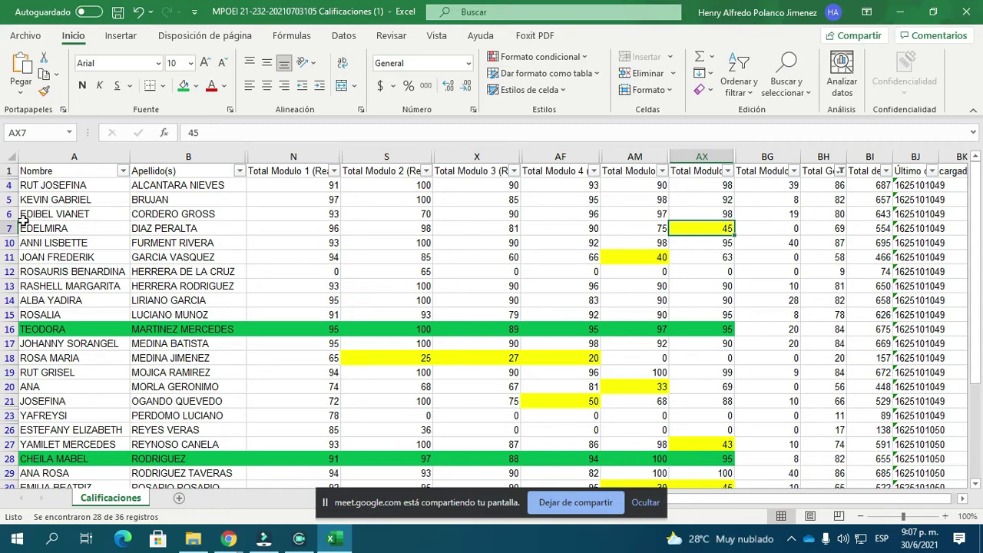
{"action": "left_click_drag", "start_coordinate": [27, 228], "coordinate": [606, 233]}
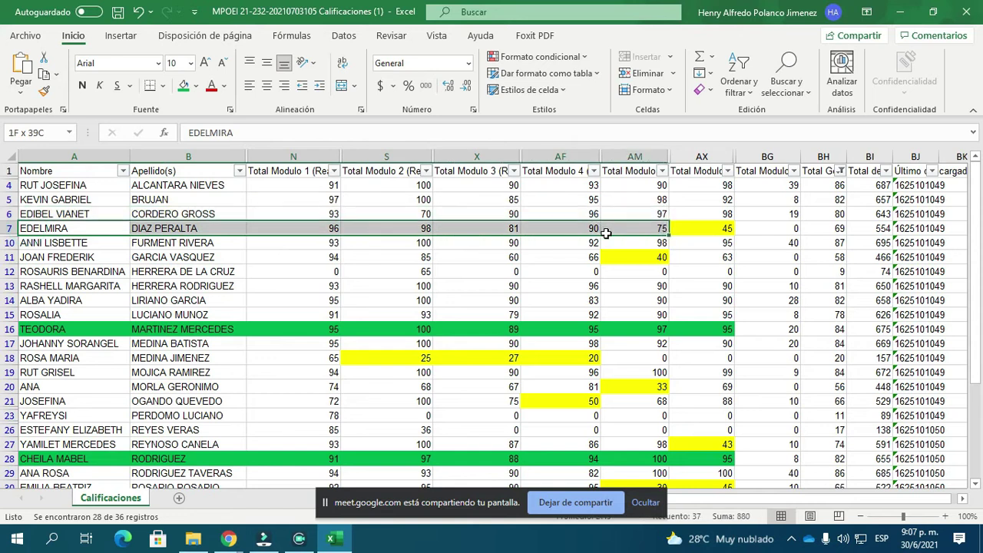
{"action": "left_click", "coordinate": [184, 86]}
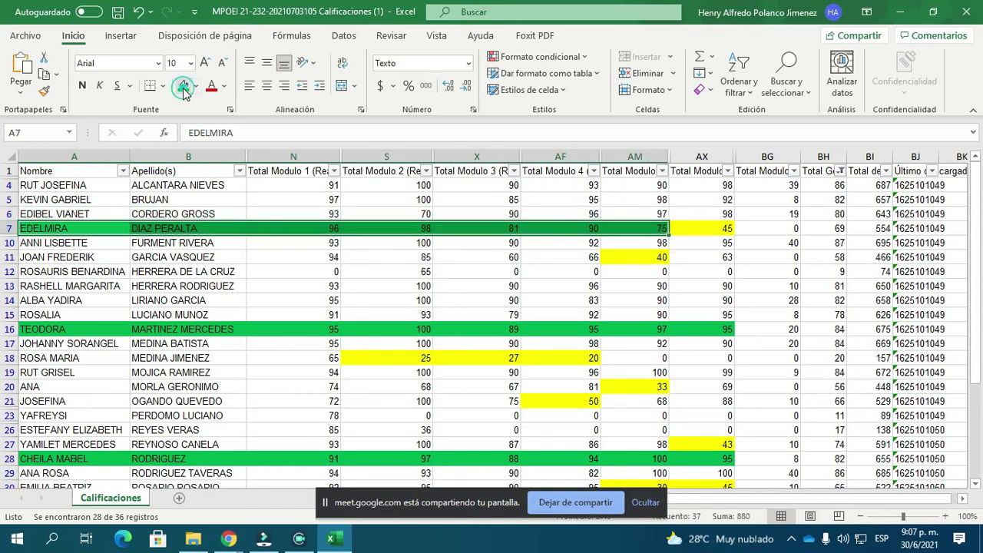
Switch to Chrome to view the Google Meet participants and return to the Excel grade sheet
{"action": "left_click", "coordinate": [228, 540]}
{"action": "left_click", "coordinate": [126, 463]}
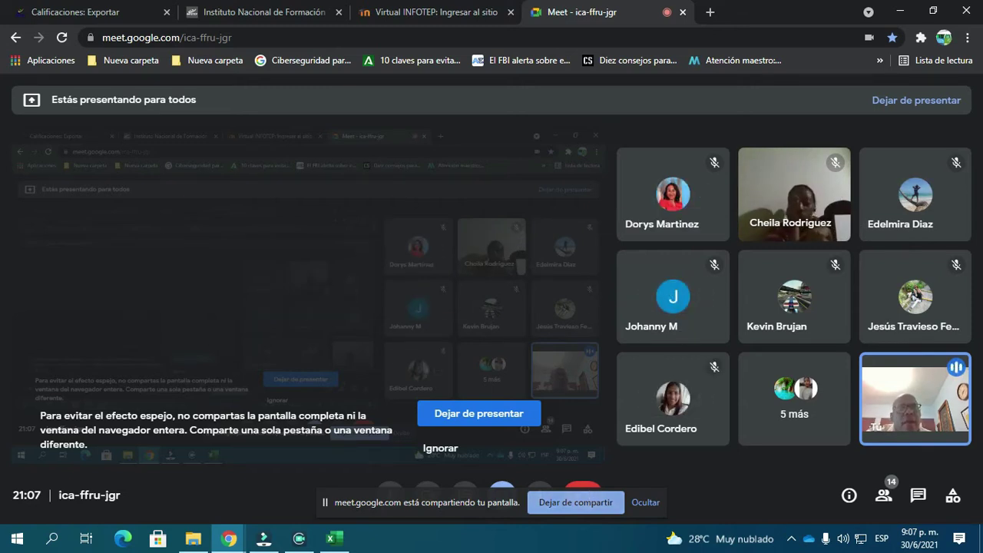
{"action": "left_click", "coordinate": [336, 540]}
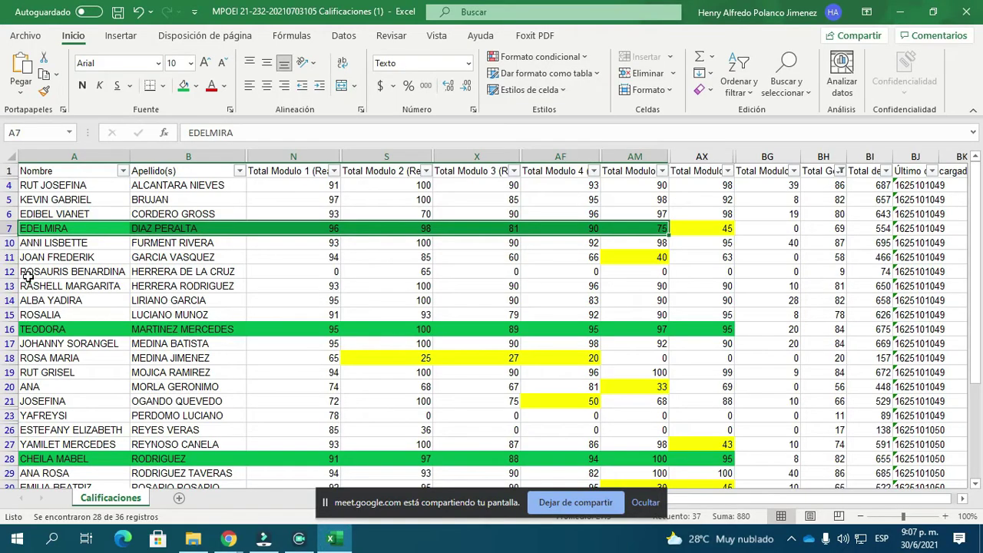
Locate the matching student in row 17 and fill that row green from column A through AX
{"action": "scroll", "coordinate": [27, 277], "scroll_direction": "down", "scroll_amount": 5}
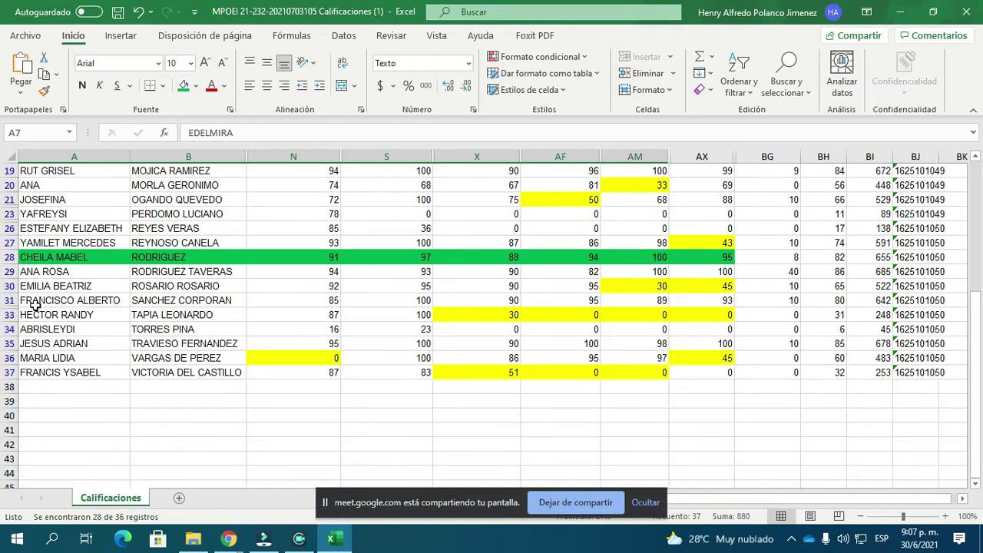
{"action": "scroll", "coordinate": [36, 306], "scroll_direction": "up", "scroll_amount": 3}
{"action": "left_click", "coordinate": [41, 272]}
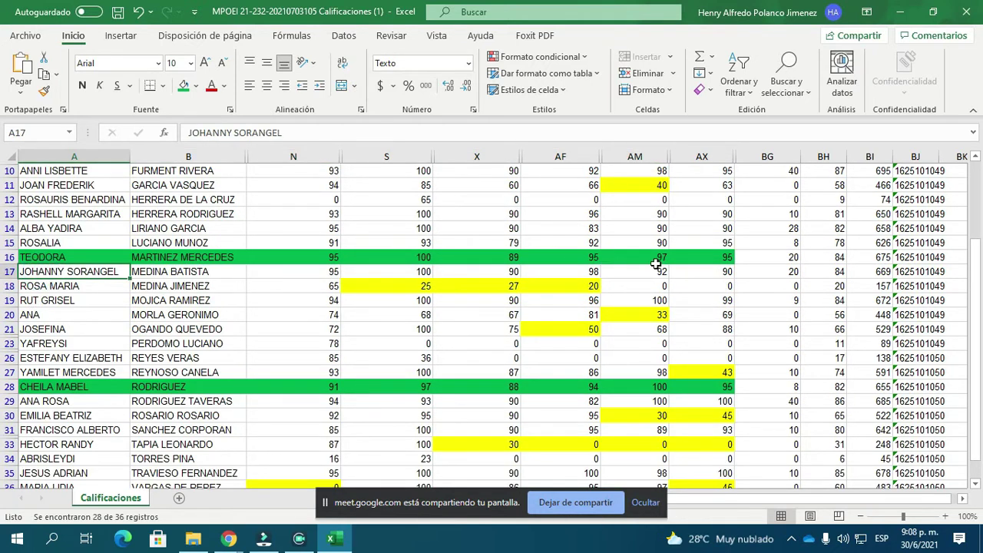
{"action": "left_click_drag", "start_coordinate": [68, 273], "coordinate": [701, 268]}
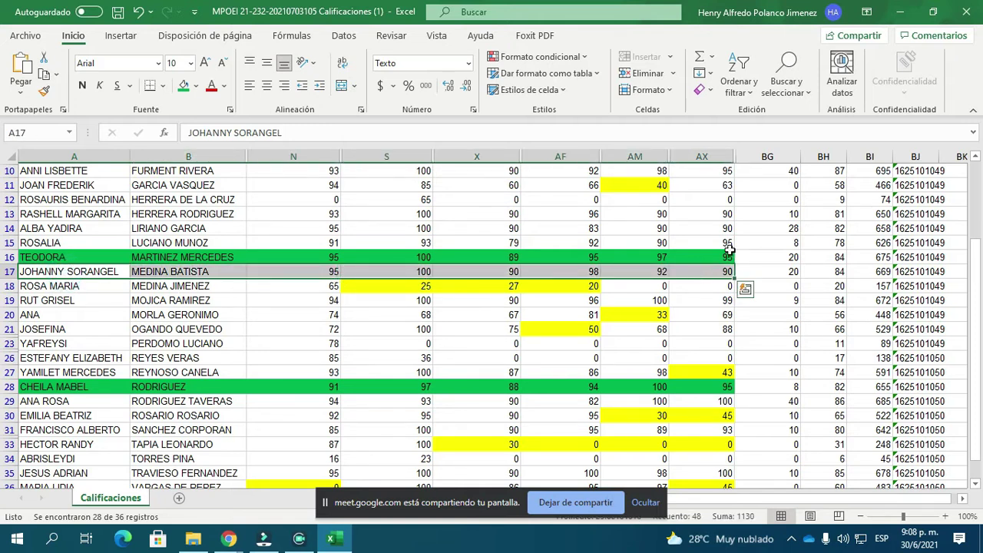
{"action": "scroll", "coordinate": [800, 250], "scroll_direction": "up", "scroll_amount": 2}
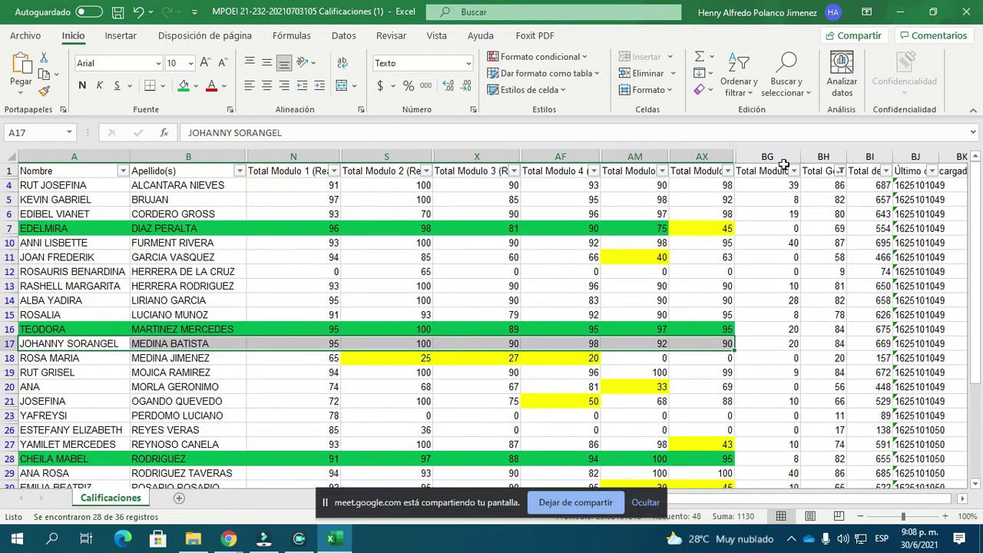
{"action": "left_click", "coordinate": [184, 85]}
Look over the remaining student rows, check the Google Meet participants in Chrome, and return to Excel
{"action": "scroll", "coordinate": [768, 353], "scroll_direction": "down", "scroll_amount": 1}
{"action": "scroll", "coordinate": [768, 353], "scroll_direction": "down", "scroll_amount": 3}
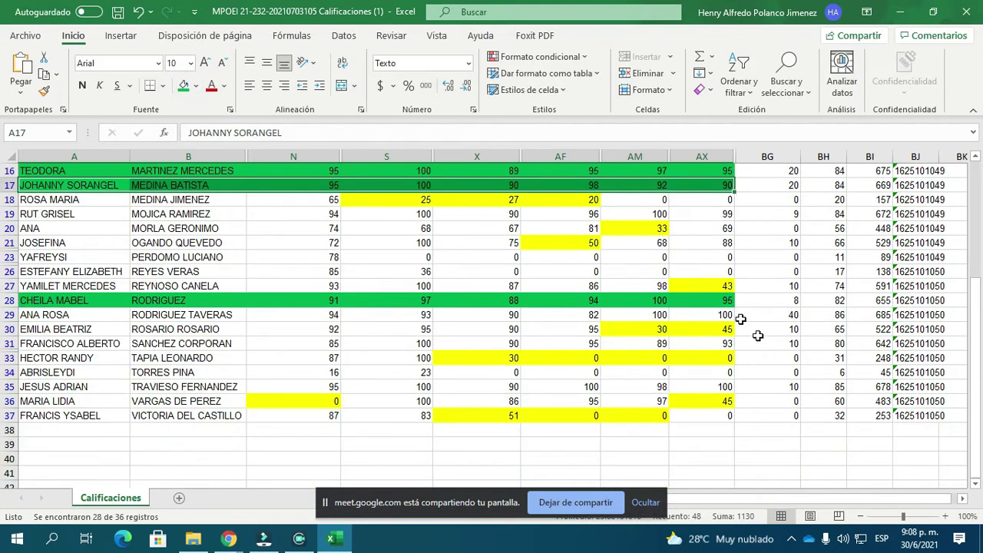
{"action": "scroll", "coordinate": [740, 321], "scroll_direction": "up", "scroll_amount": 1}
{"action": "left_click", "coordinate": [757, 285]}
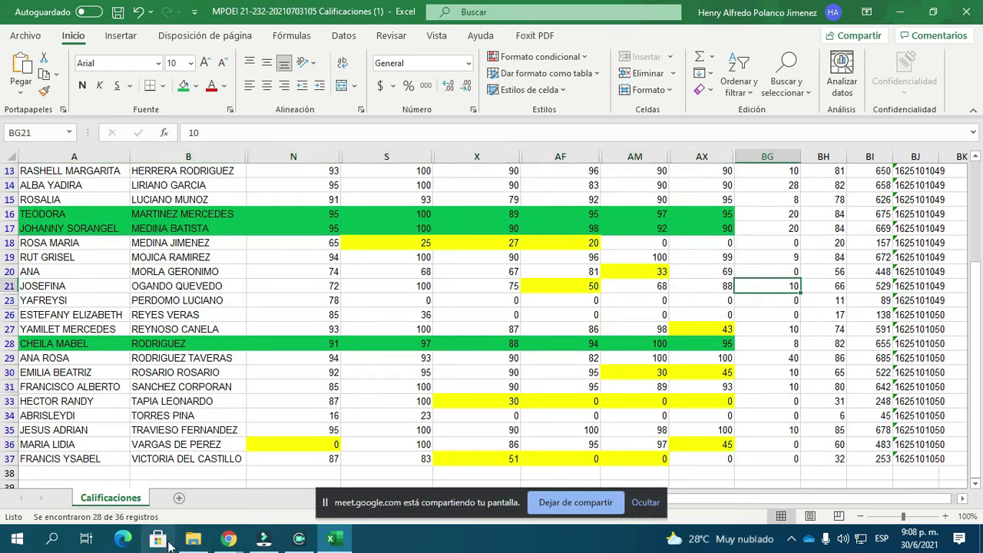
{"action": "mouse_move", "coordinate": [228, 539]}
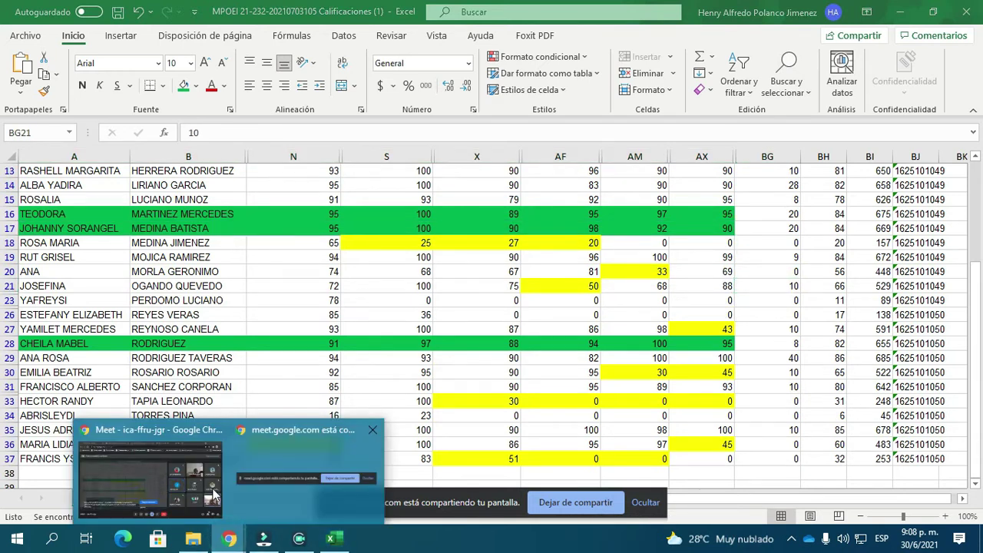
{"action": "left_click", "coordinate": [132, 469]}
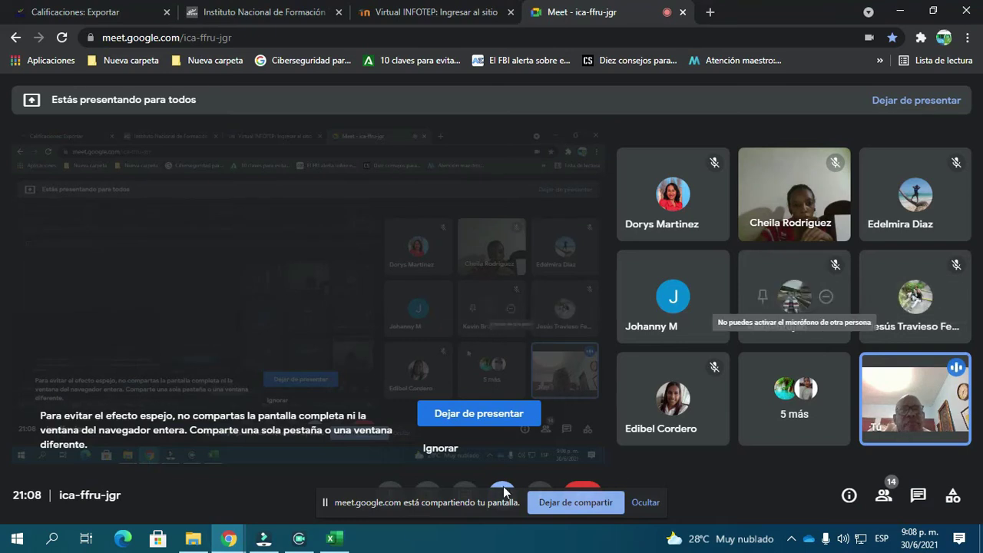
{"action": "left_click", "coordinate": [335, 541]}
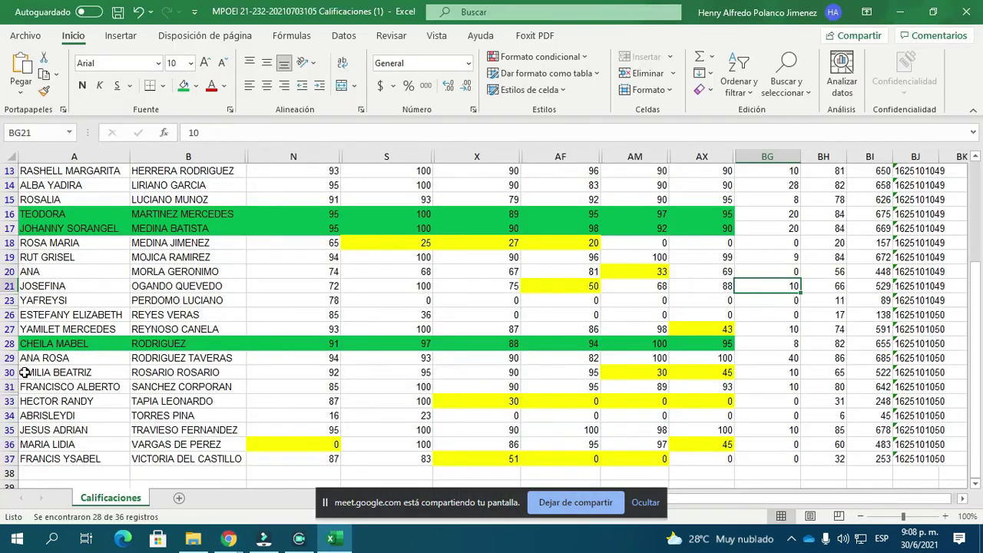
Check the module grades in row 5 and fill that row green from column A through AX
{"action": "scroll", "coordinate": [22, 361], "scroll_direction": "up", "scroll_amount": 3}
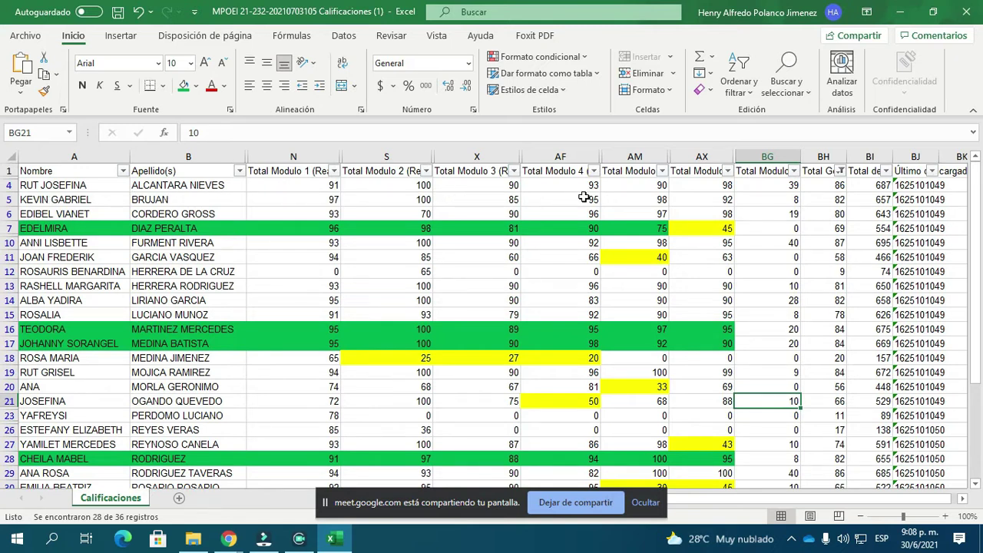
{"action": "left_click", "coordinate": [9, 199]}
{"action": "left_click", "coordinate": [722, 218]}
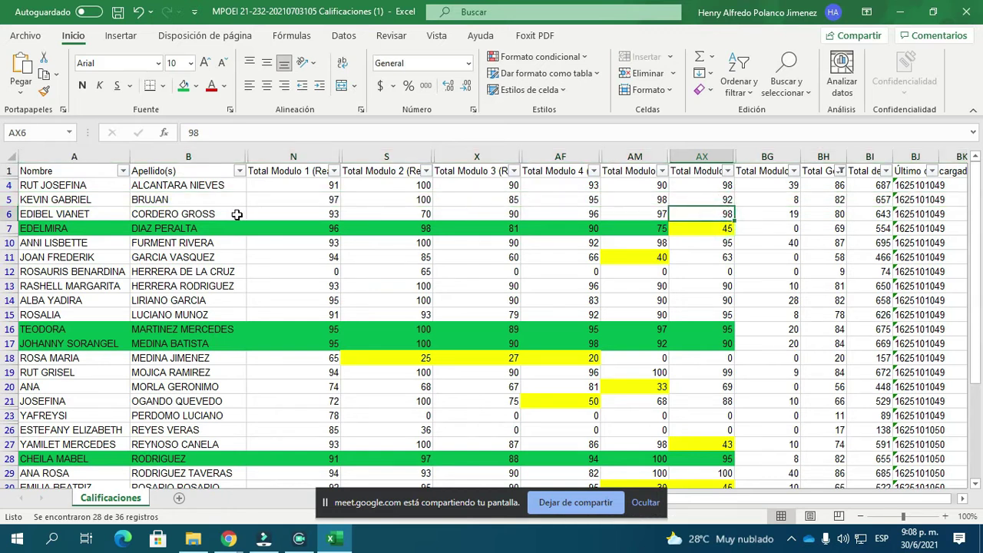
{"action": "left_click_drag", "start_coordinate": [37, 200], "coordinate": [726, 196]}
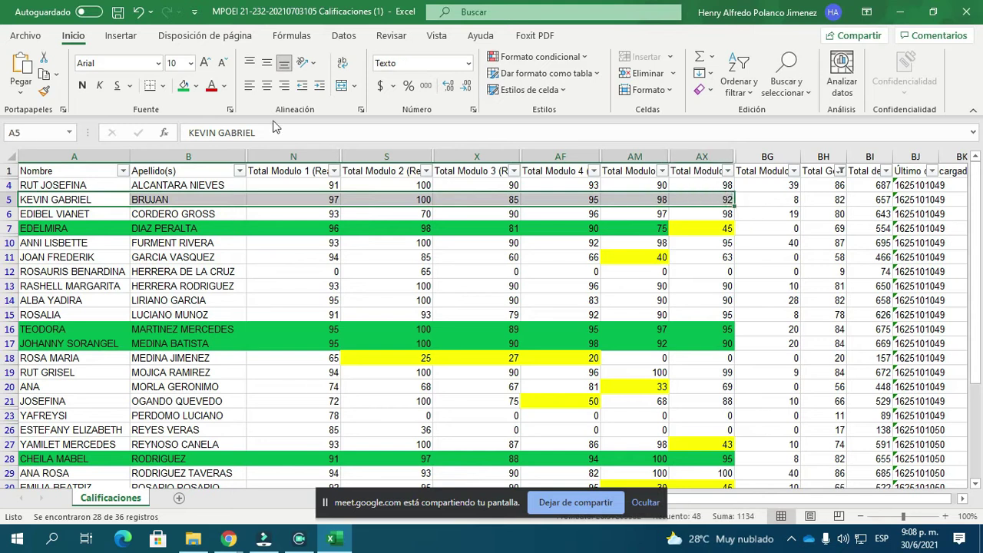
{"action": "left_click", "coordinate": [184, 87]}
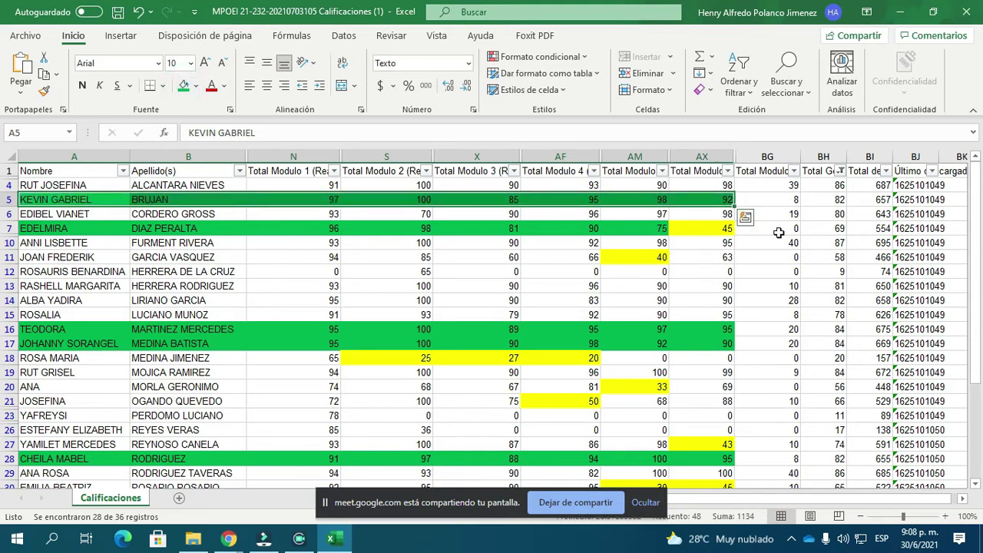
View the Google Meet participants in Chrome for the next student and return to the Excel sheet
{"action": "scroll", "coordinate": [367, 450], "scroll_direction": "down", "scroll_amount": 2}
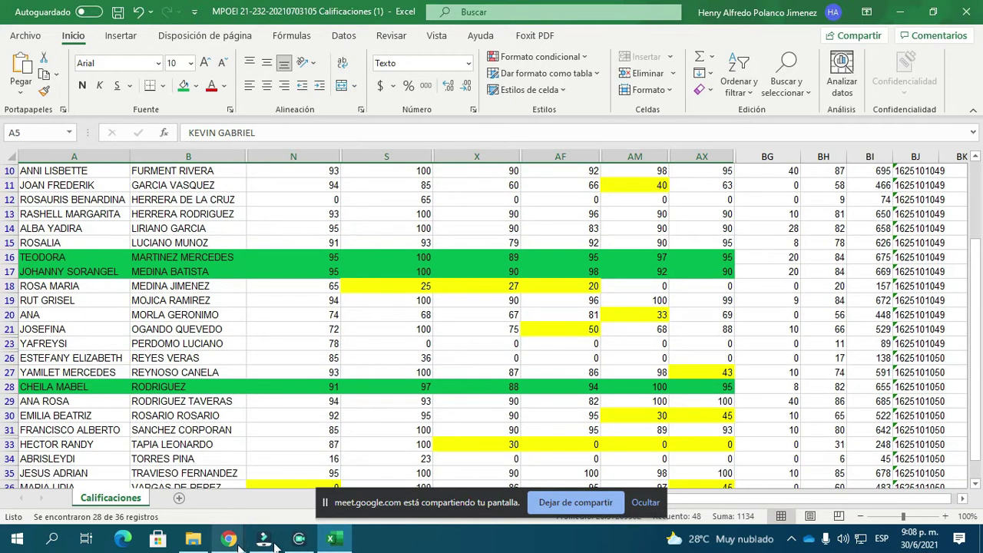
{"action": "mouse_move", "coordinate": [226, 538]}
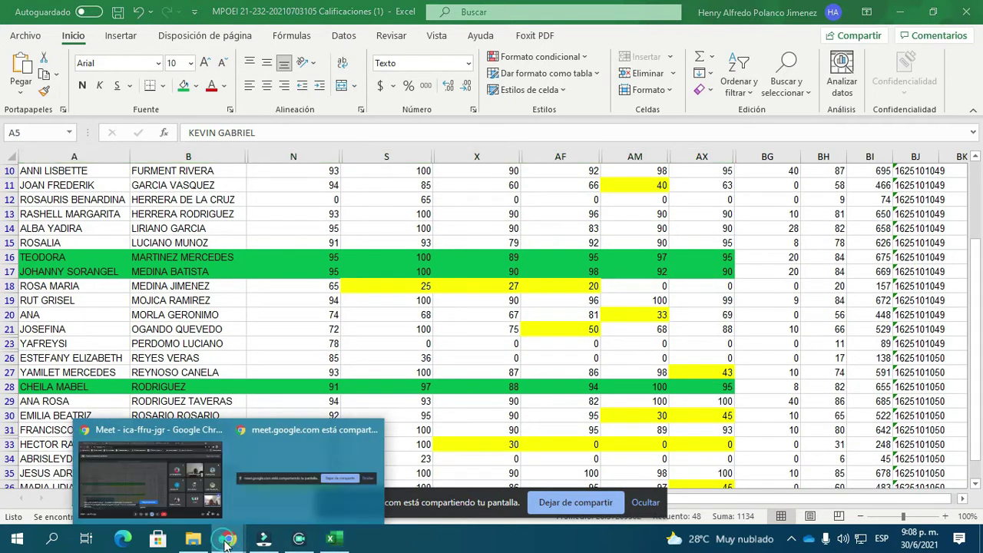
{"action": "left_click", "coordinate": [139, 469]}
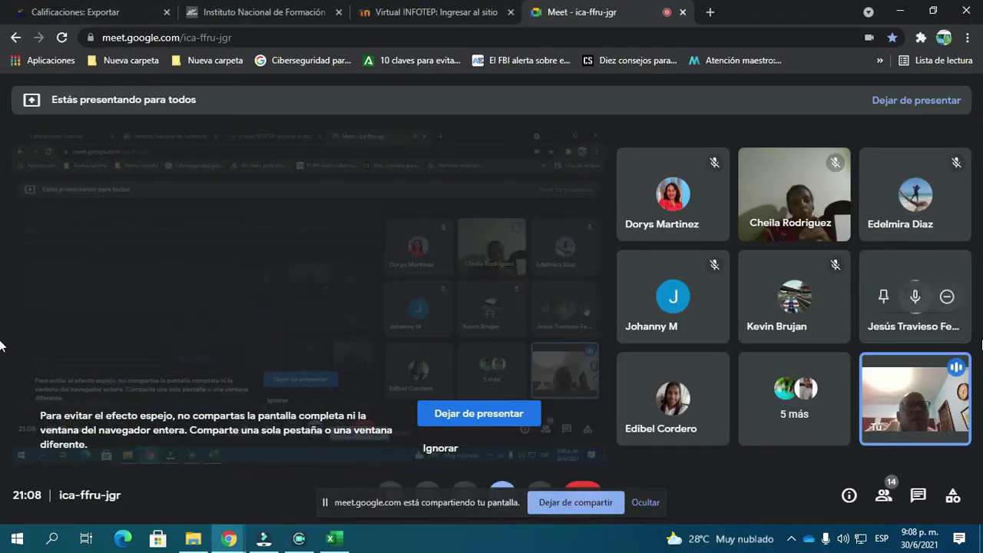
{"action": "left_click", "coordinate": [328, 539]}
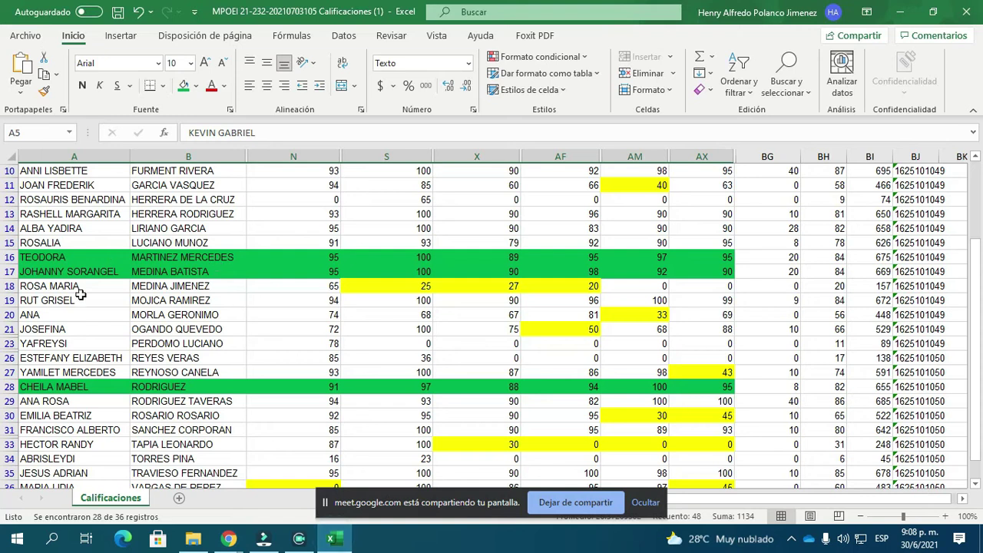
Find the student in row 35, fill that row green from column A through AX, and check the Total Modulo 7 grade in BG35
{"action": "scroll", "coordinate": [71, 293], "scroll_direction": "up", "scroll_amount": 1}
{"action": "scroll", "coordinate": [62, 315], "scroll_direction": "down", "scroll_amount": 2}
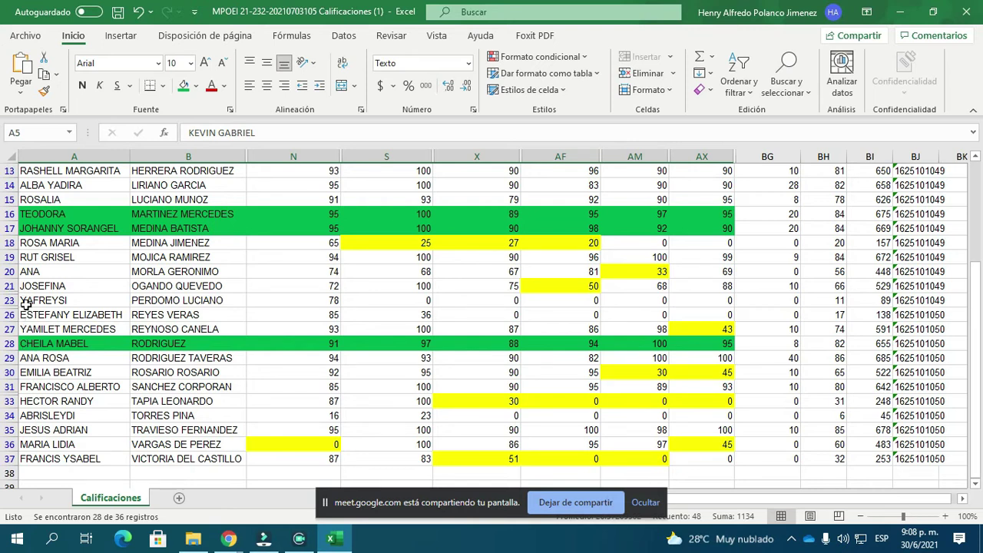
{"action": "left_click", "coordinate": [36, 435]}
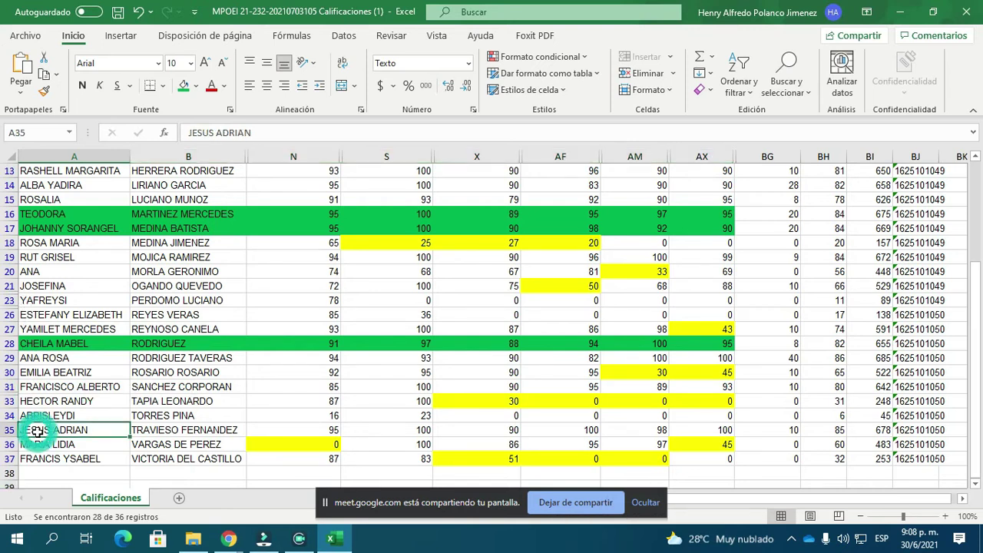
{"action": "left_click_drag", "start_coordinate": [182, 436], "coordinate": [731, 431]}
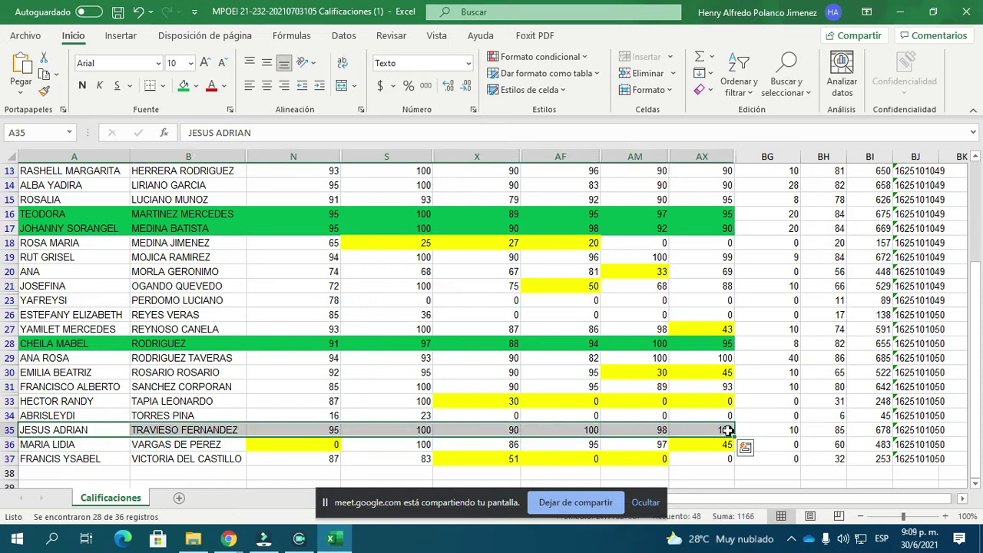
{"action": "left_click", "coordinate": [184, 86]}
{"action": "left_click", "coordinate": [796, 431]}
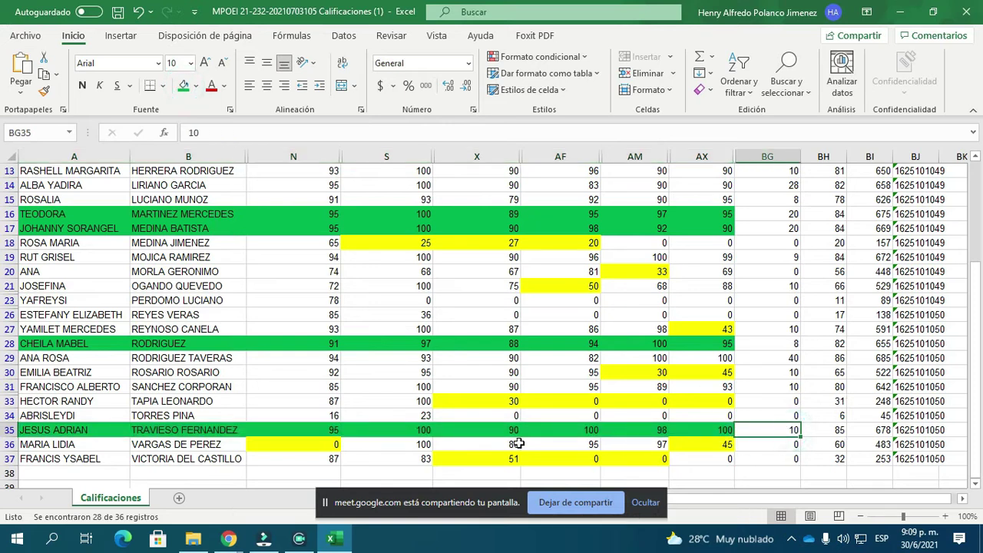
Check the Google Meet participants in Chrome once more and return to the Excel grade sheet
{"action": "left_click", "coordinate": [224, 540]}
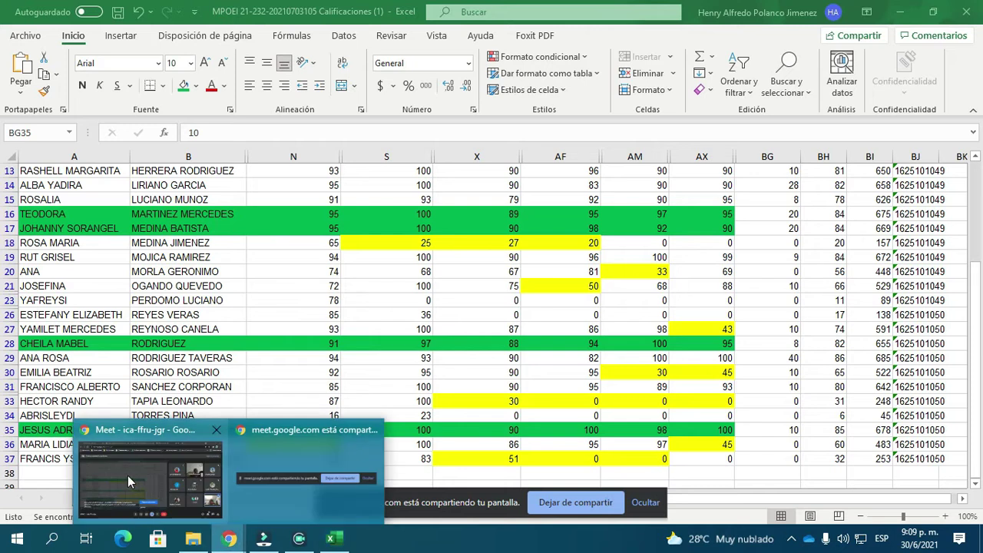
{"action": "left_click", "coordinate": [128, 478]}
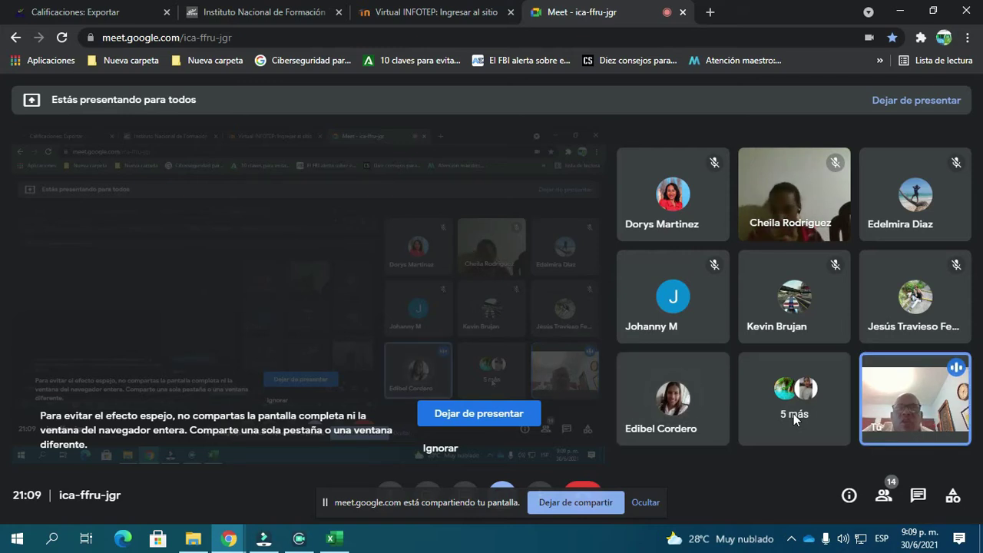
{"action": "left_click", "coordinate": [332, 542]}
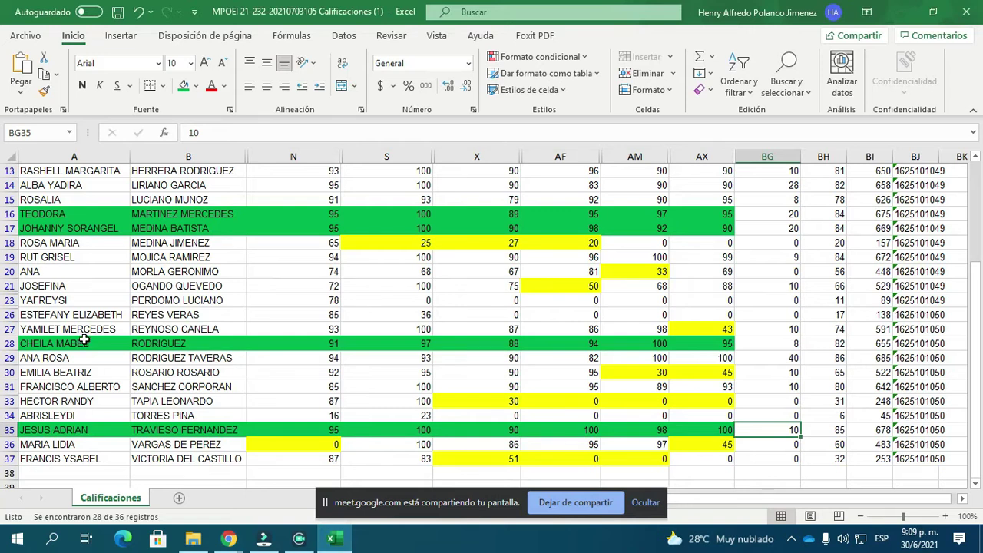
Fill row 6 green from column A through AX and check its Total Modulo 6 grade against the header in AX1
{"action": "scroll", "coordinate": [57, 242], "scroll_direction": "up", "scroll_amount": 3}
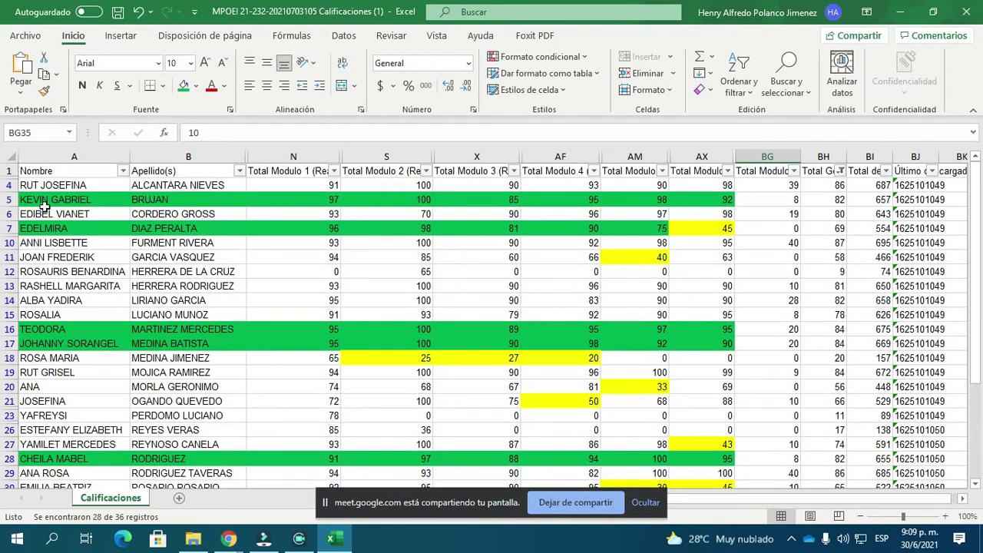
{"action": "left_click", "coordinate": [45, 202]}
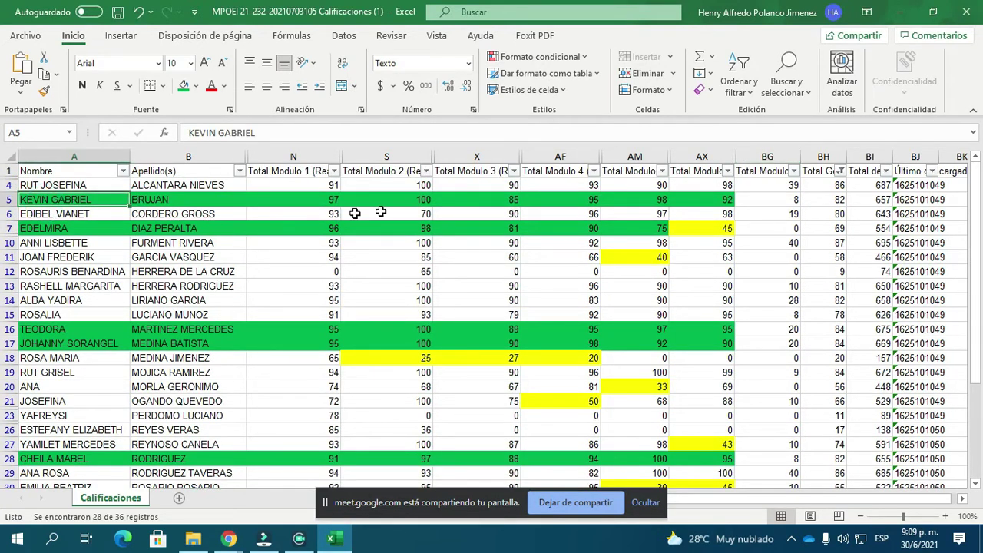
{"action": "left_click", "coordinate": [726, 218]}
{"action": "left_click_drag", "start_coordinate": [51, 213], "coordinate": [728, 213]}
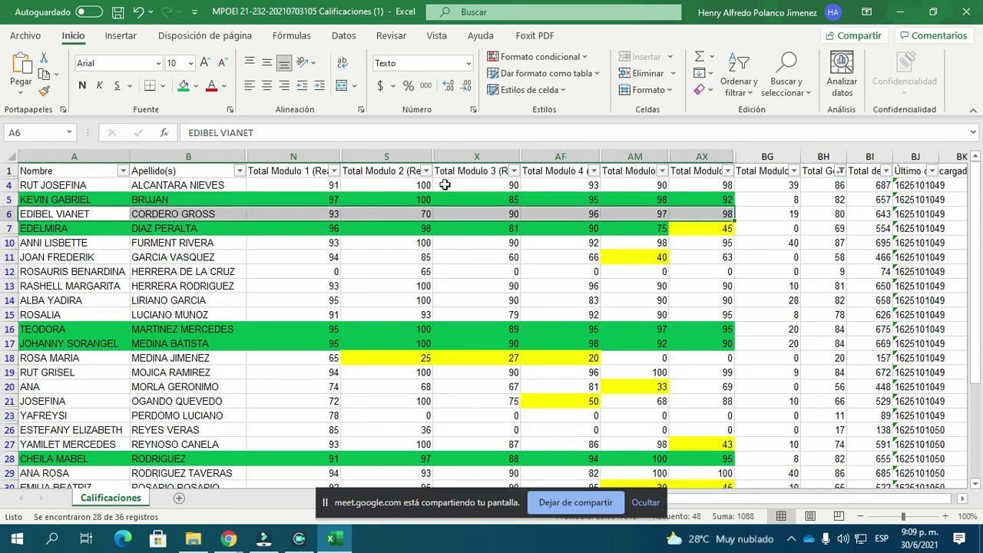
{"action": "left_click", "coordinate": [183, 88]}
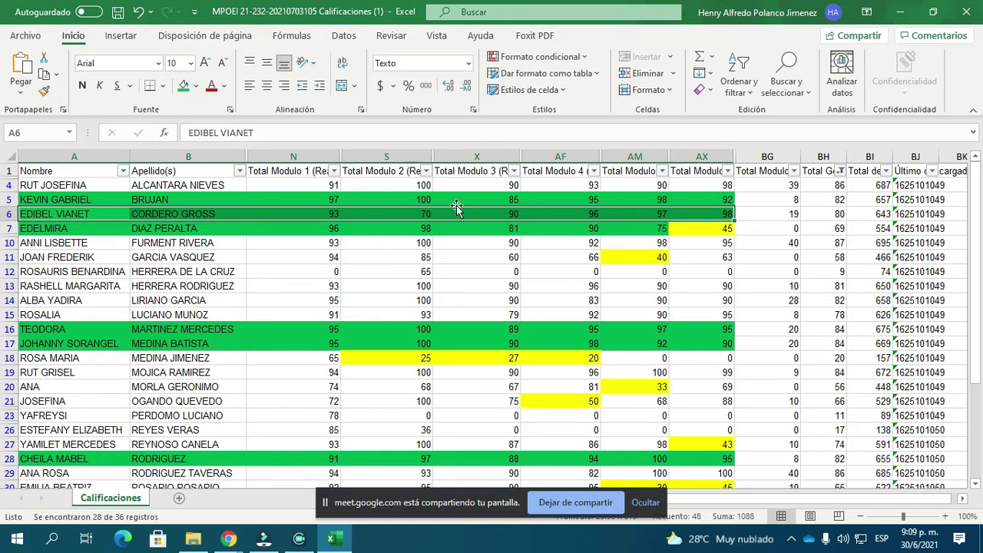
{"action": "left_click", "coordinate": [695, 171]}
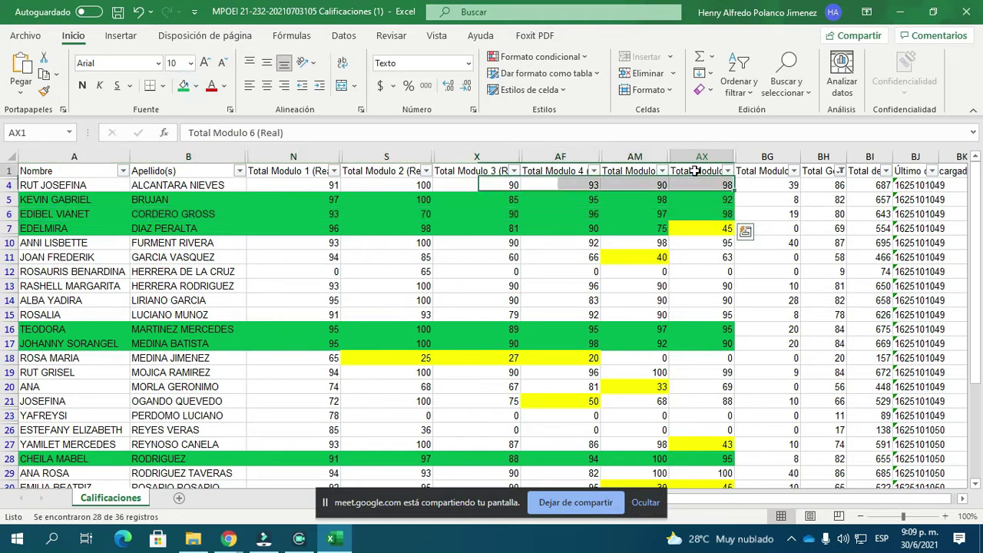
{"action": "left_click", "coordinate": [699, 215]}
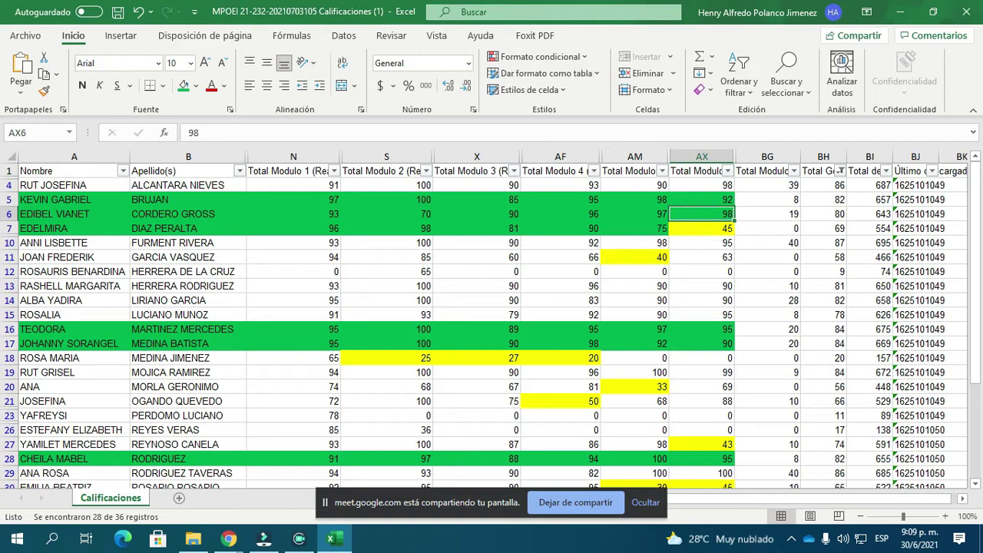
Check in Google Meet in Chrome which student is speaking and return to the Excel grade sheet
{"action": "left_click", "coordinate": [229, 538]}
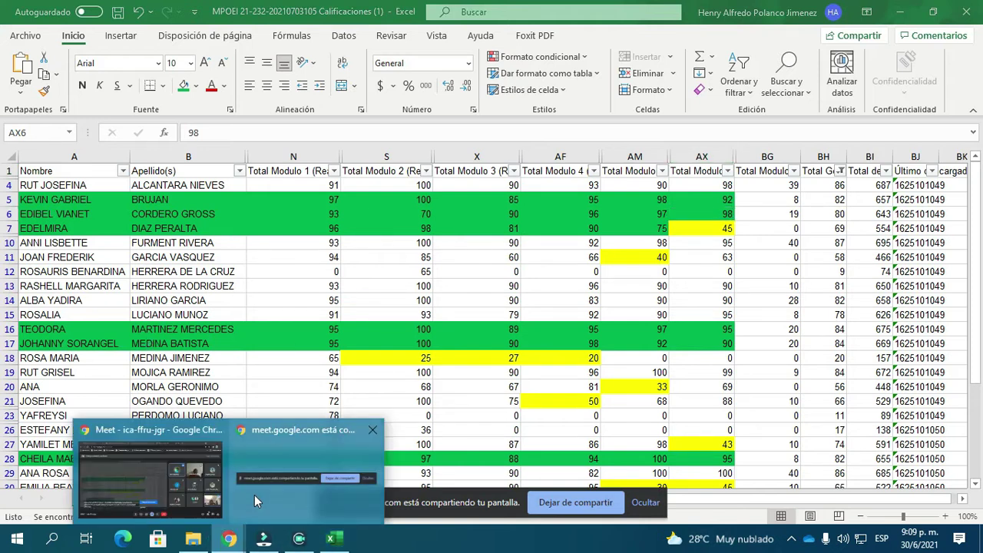
{"action": "left_click", "coordinate": [126, 481]}
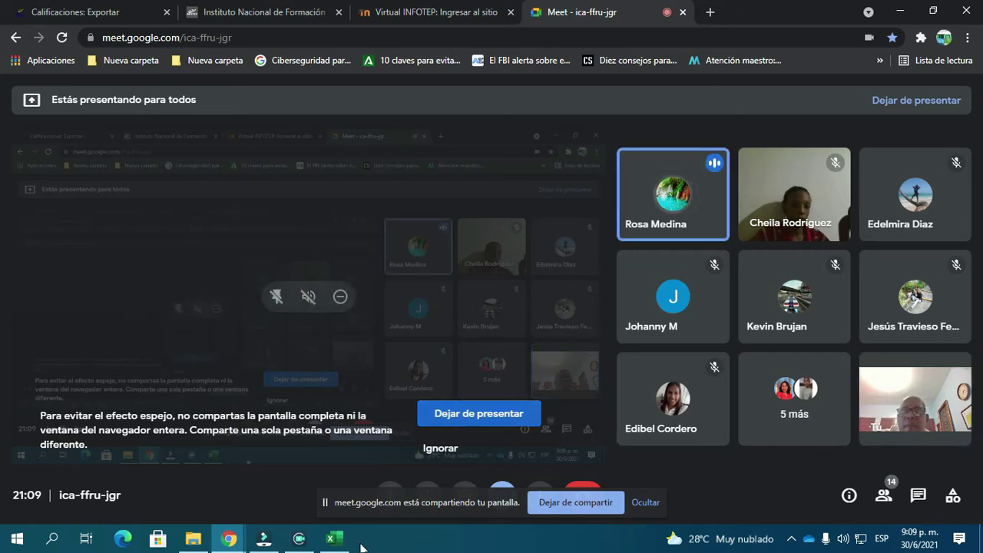
{"action": "left_click", "coordinate": [333, 539]}
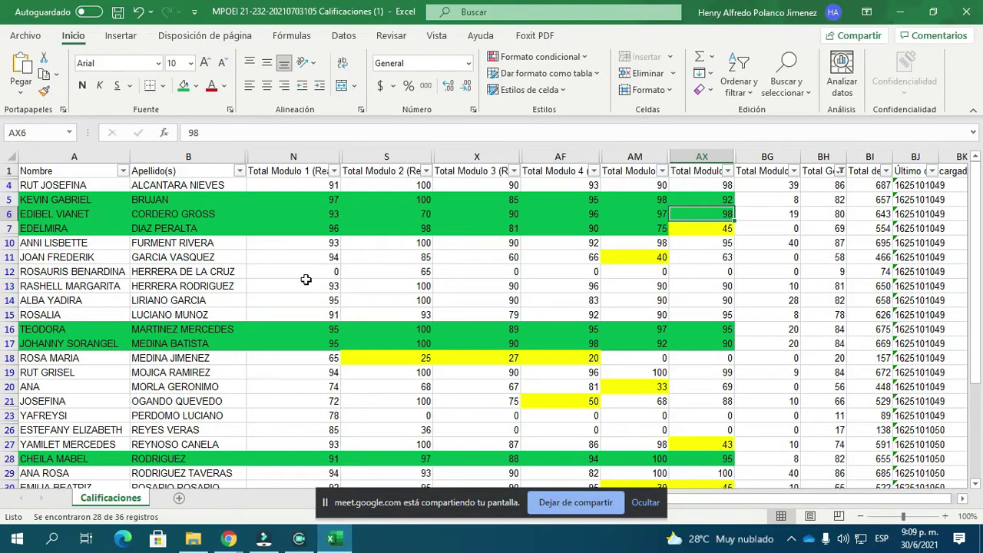
Find the student in row 18 and fill the low module grades yellow in S18 through AX18 and in BG18
{"action": "scroll", "coordinate": [59, 243], "scroll_direction": "down", "scroll_amount": 2}
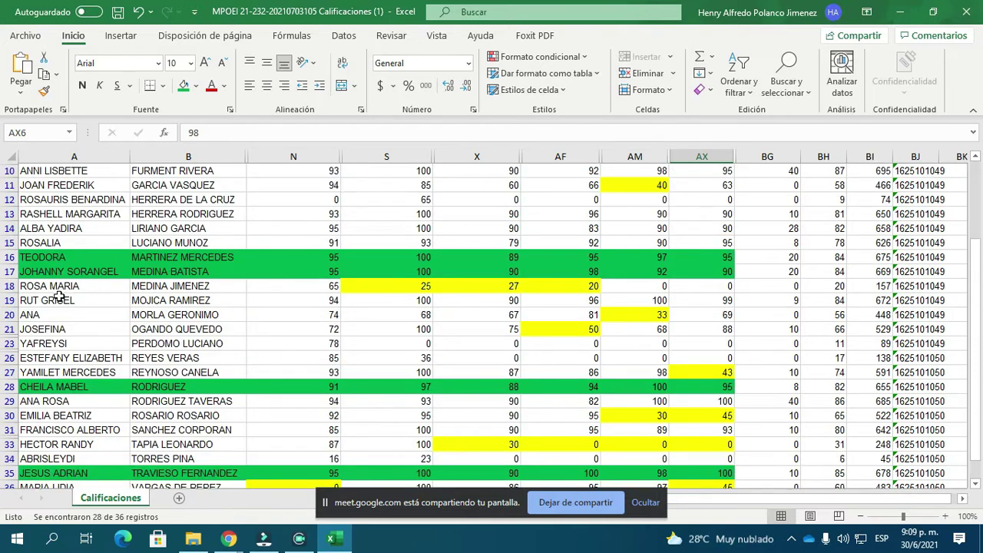
{"action": "left_click", "coordinate": [51, 289]}
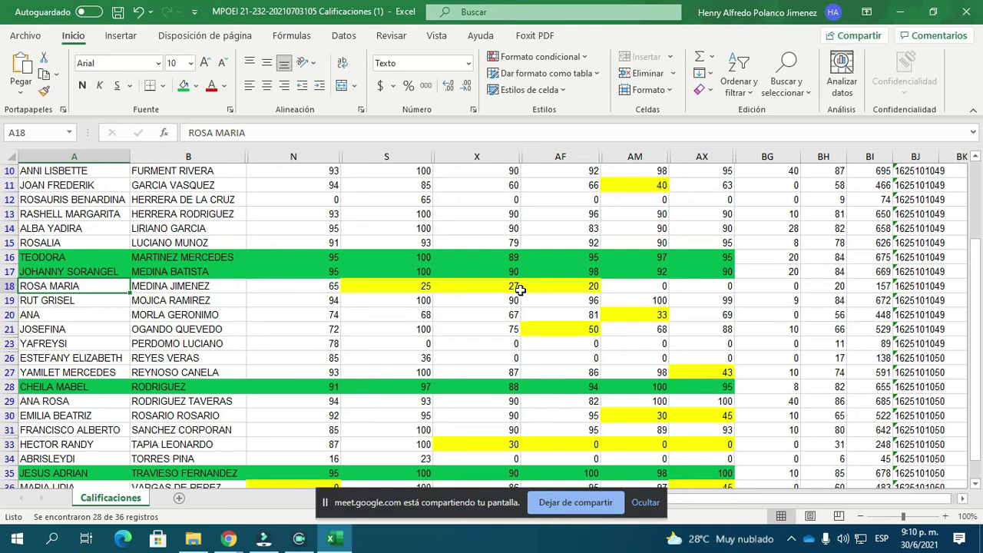
{"action": "left_click", "coordinate": [421, 282]}
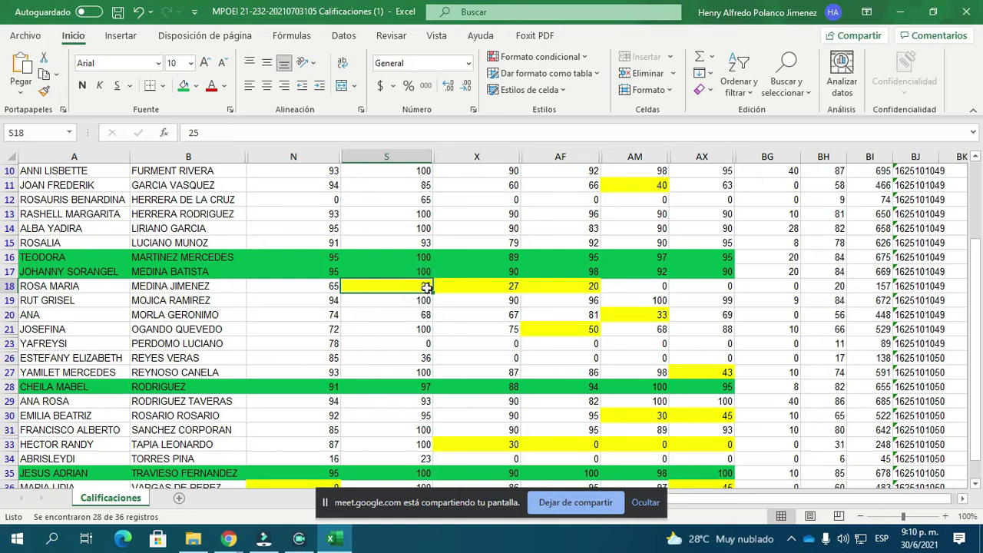
{"action": "left_click_drag", "start_coordinate": [427, 286], "coordinate": [707, 281]}
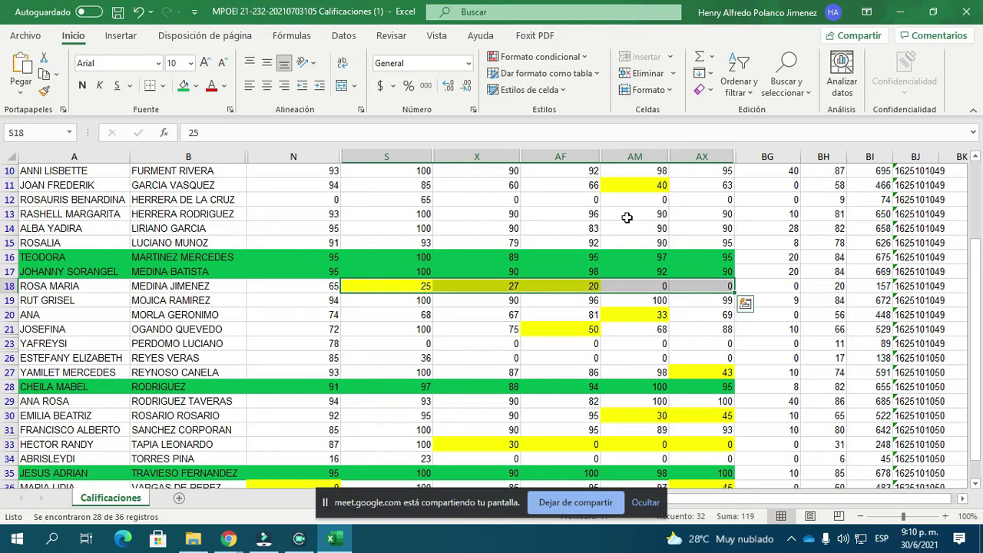
{"action": "left_click", "coordinate": [197, 90]}
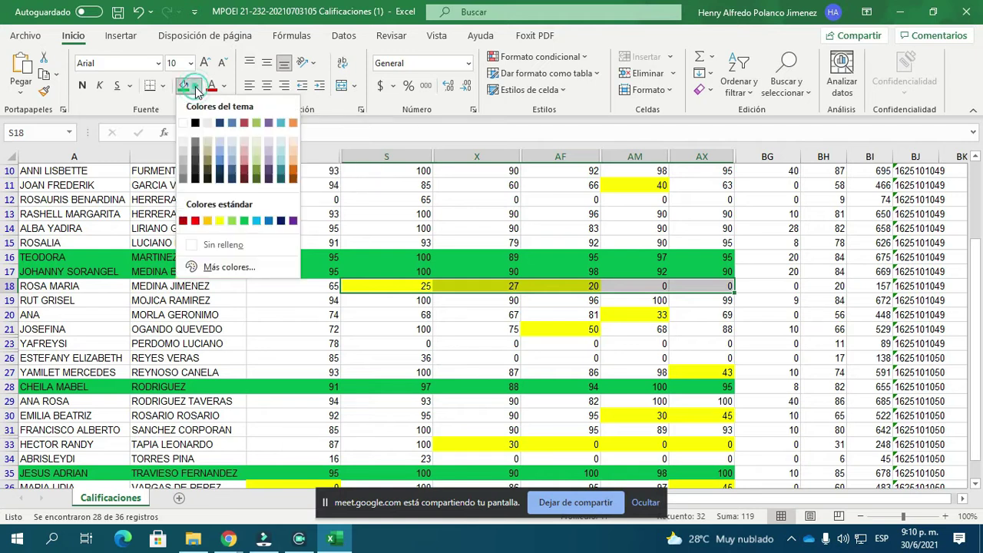
{"action": "left_click", "coordinate": [221, 223]}
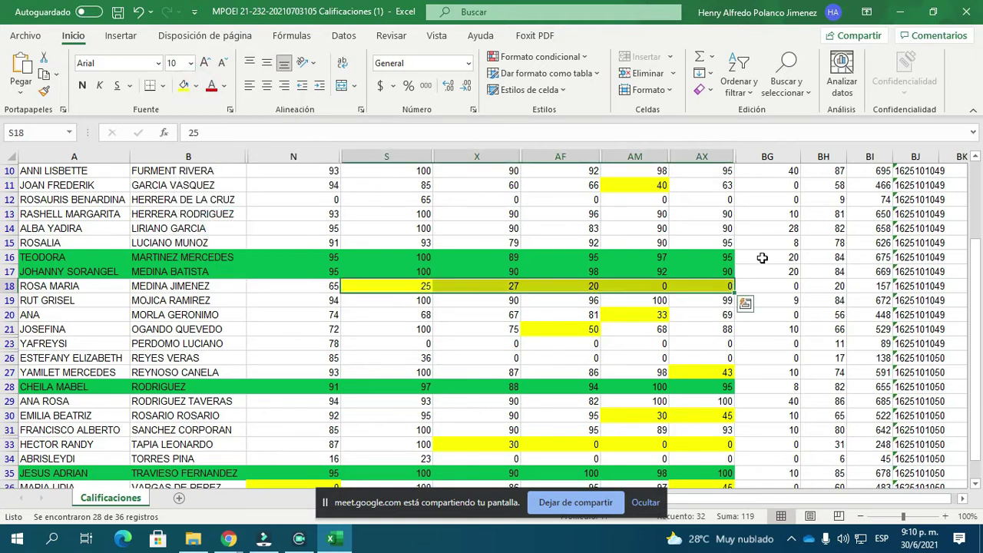
{"action": "left_click", "coordinate": [799, 273]}
{"action": "left_click", "coordinate": [793, 285]}
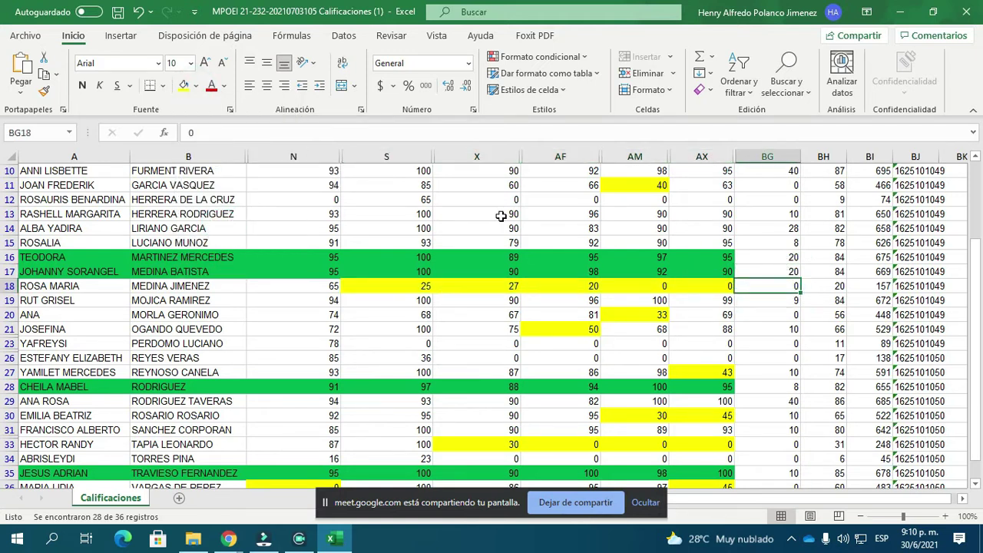
{"action": "left_click", "coordinate": [184, 85]}
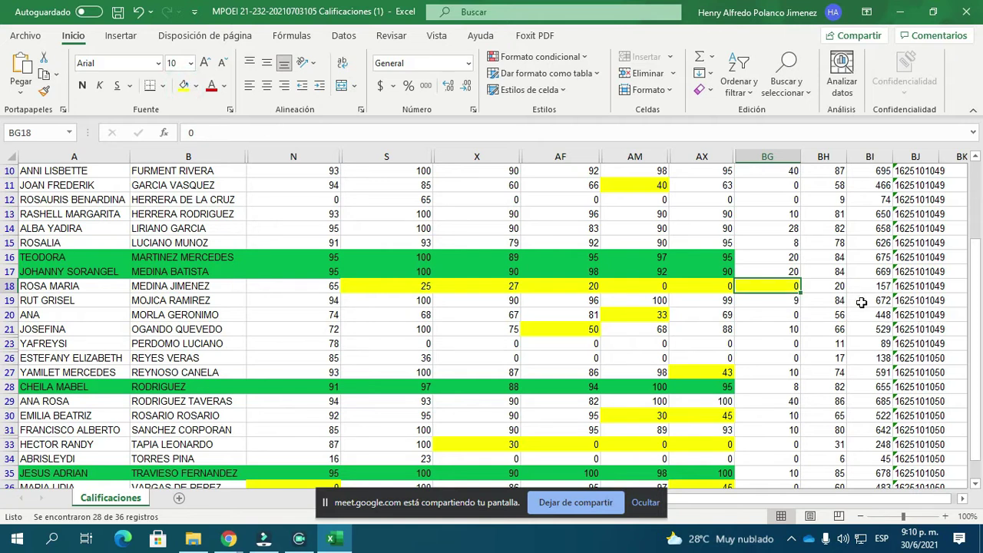
Fill row 18 green from column A through N to mark the student as attending
{"action": "scroll", "coordinate": [862, 303], "scroll_direction": "up", "scroll_amount": 2}
{"action": "scroll", "coordinate": [854, 309], "scroll_direction": "down", "scroll_amount": 1}
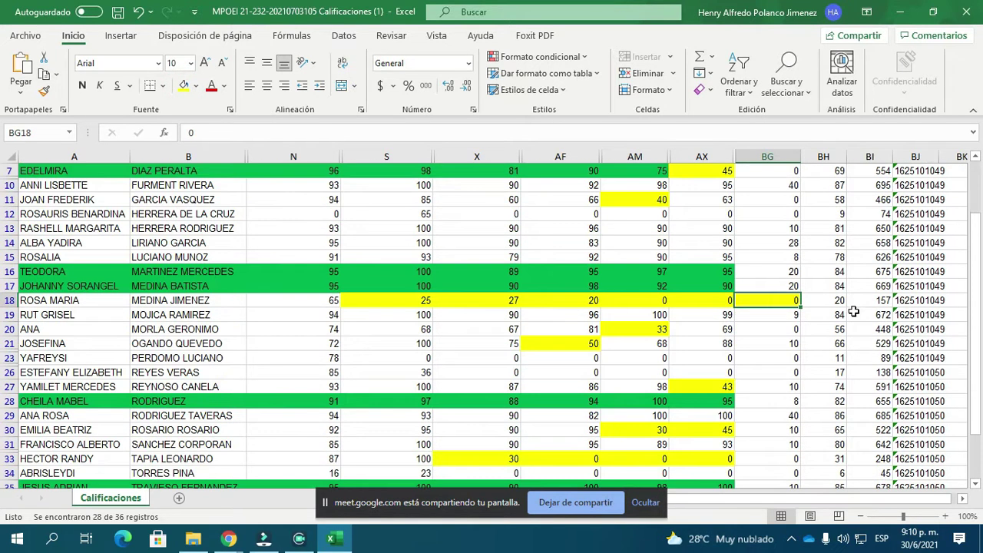
{"action": "left_click_drag", "start_coordinate": [31, 300], "coordinate": [331, 300]}
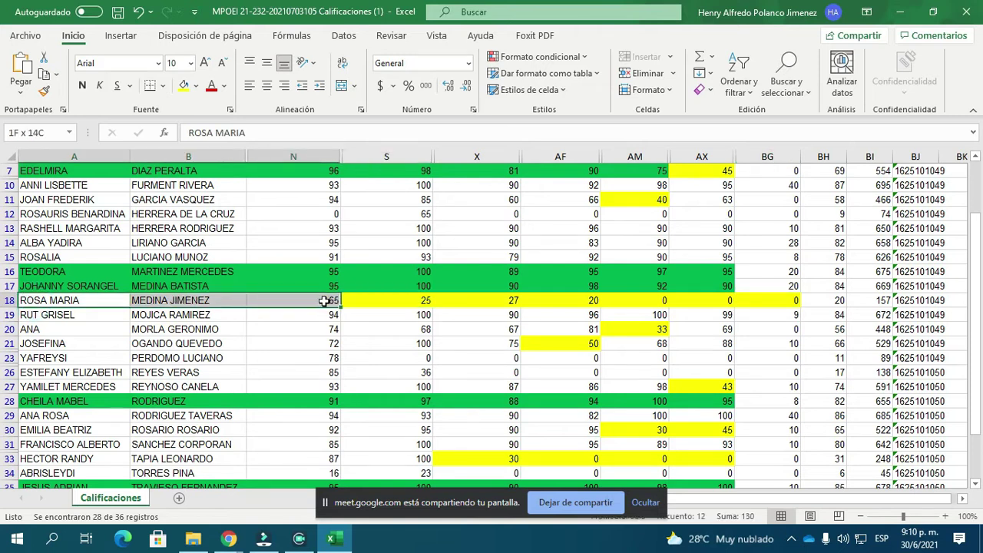
{"action": "left_click", "coordinate": [196, 90]}
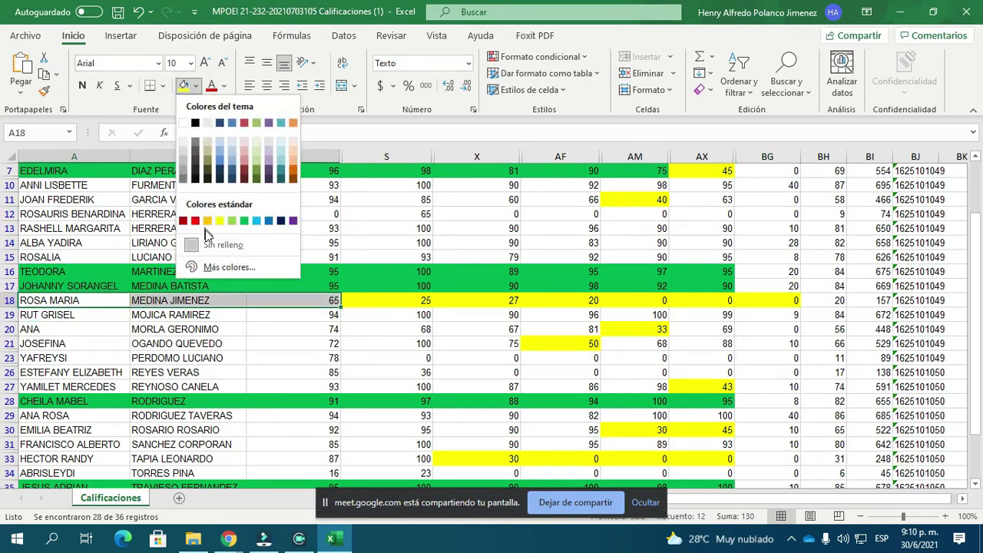
{"action": "left_click", "coordinate": [243, 219]}
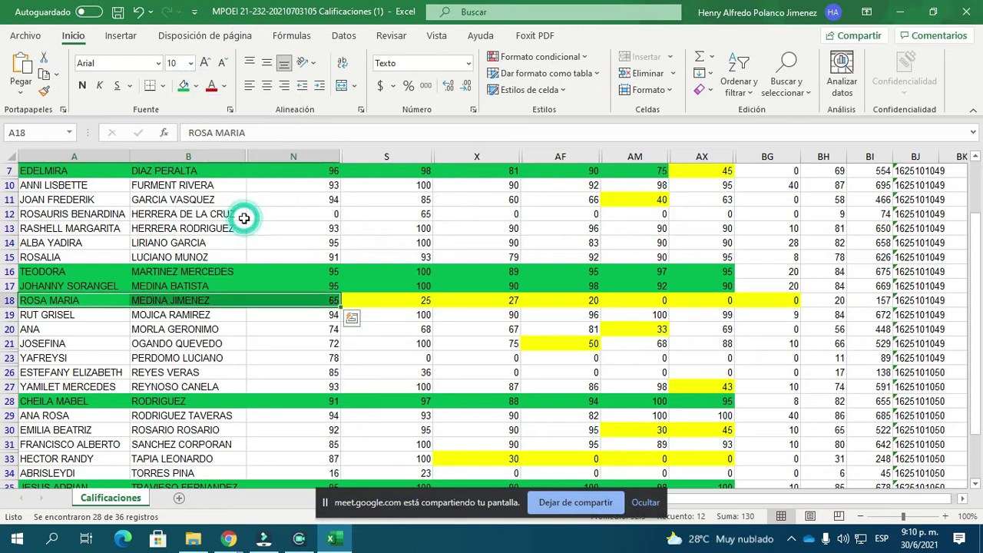
Review the yellow module grades in row 18 one by one, from S18 through AX18
{"action": "left_click", "coordinate": [486, 246]}
{"action": "left_click", "coordinate": [410, 302]}
{"action": "left_click", "coordinate": [495, 302]}
{"action": "left_click", "coordinate": [560, 301]}
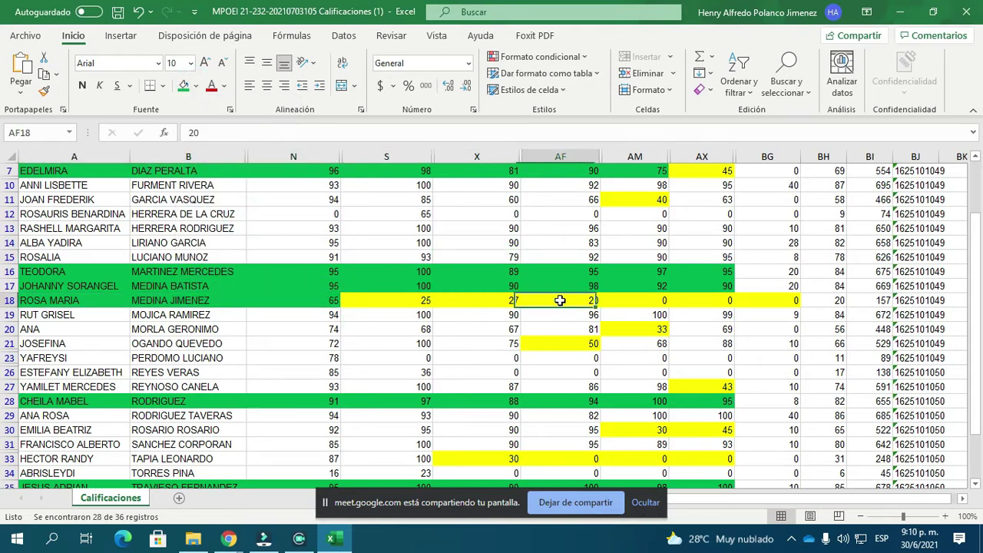
{"action": "left_click", "coordinate": [652, 301]}
{"action": "left_click", "coordinate": [728, 302]}
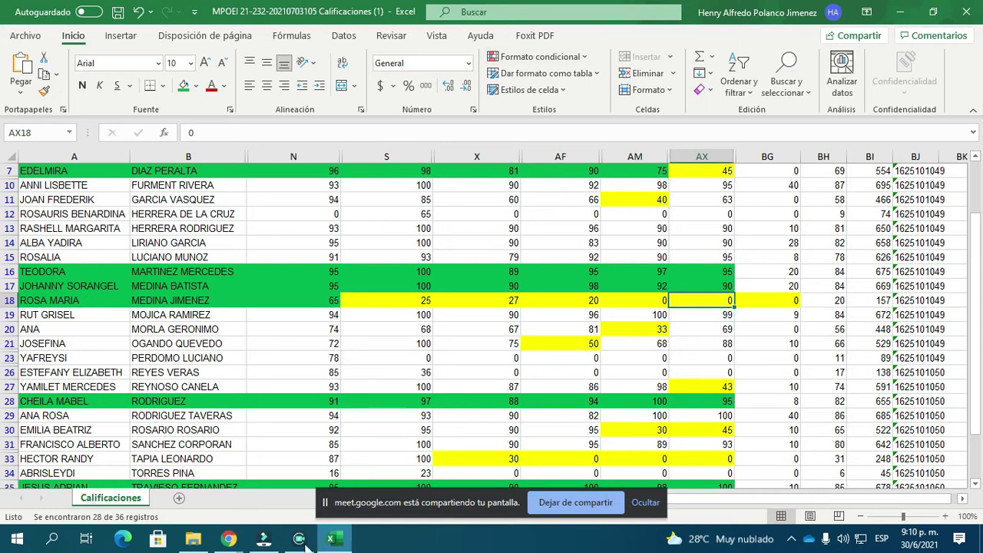
View the Google Meet participants in Chrome to identify the next attending student, and return to the Excel sheet
{"action": "left_click", "coordinate": [229, 539]}
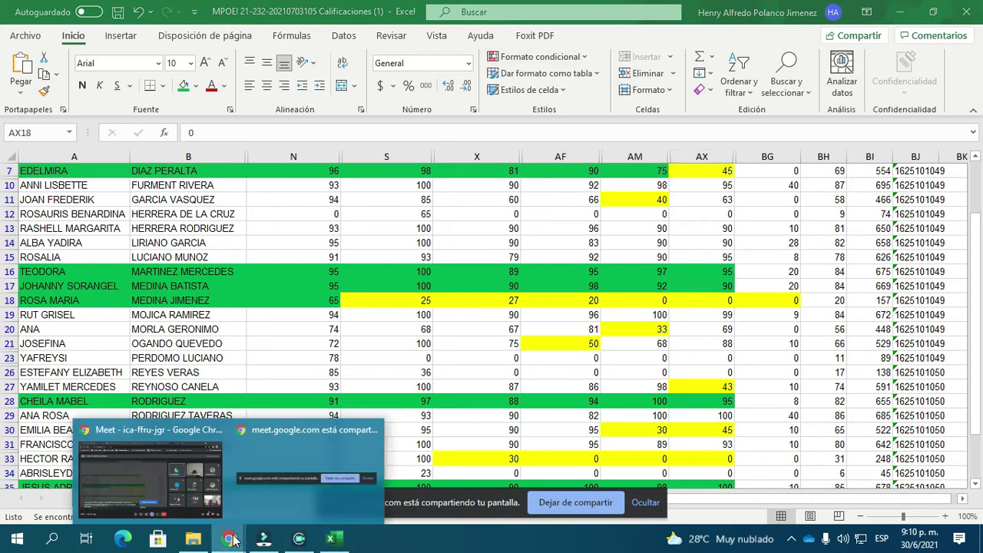
{"action": "left_click", "coordinate": [132, 461]}
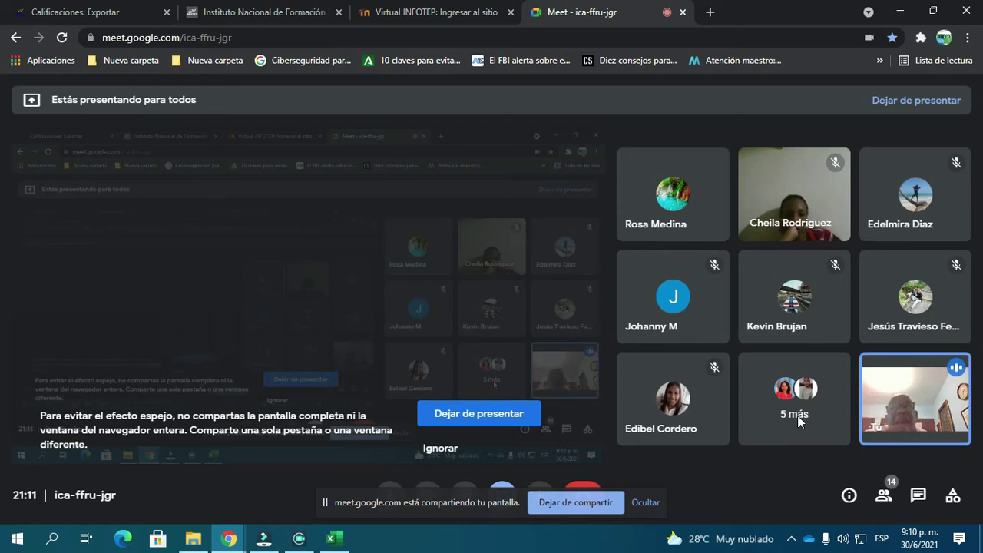
{"action": "mouse_move", "coordinate": [700, 398]}
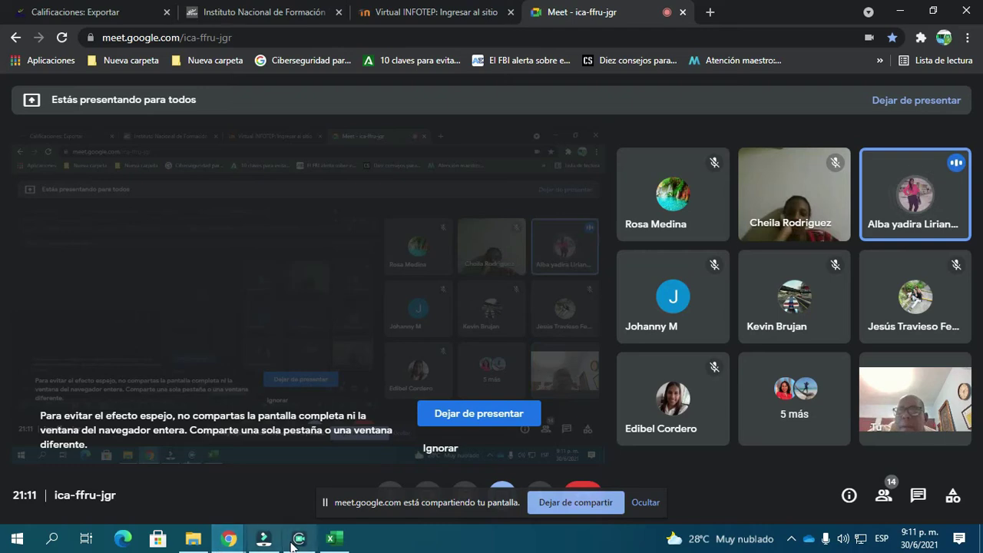
{"action": "left_click", "coordinate": [331, 539]}
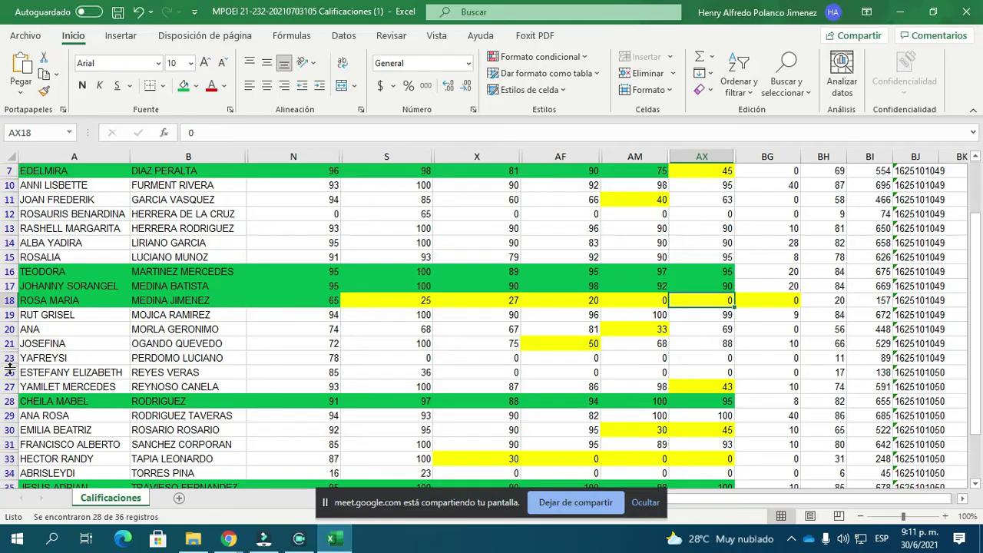
Find the student in row 14 and fill that row green from column A through AX
{"action": "scroll", "coordinate": [17, 298], "scroll_direction": "up", "scroll_amount": 2}
{"action": "left_click", "coordinate": [35, 286]}
{"action": "left_click", "coordinate": [102, 298]}
{"action": "left_click_drag", "start_coordinate": [102, 298], "coordinate": [729, 300]}
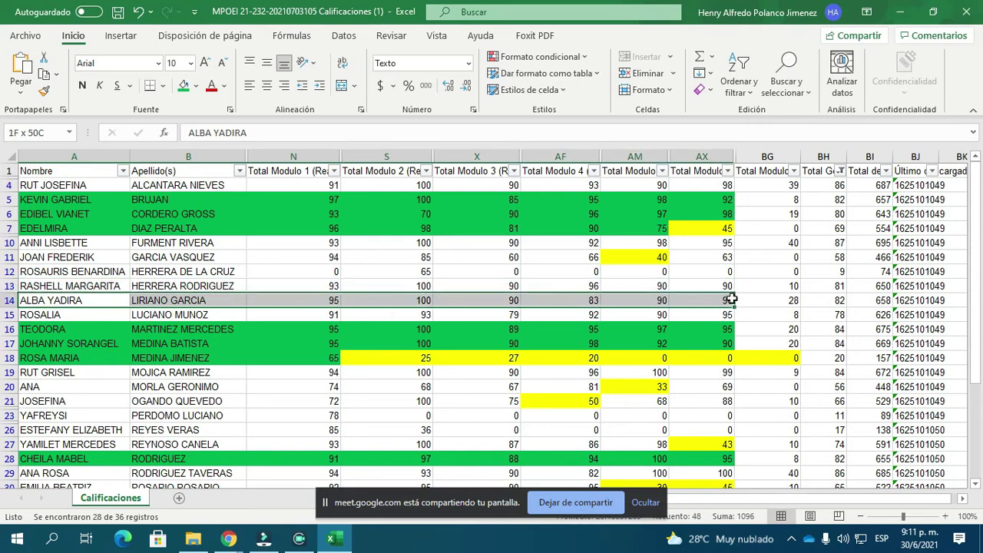
{"action": "left_click", "coordinate": [185, 86]}
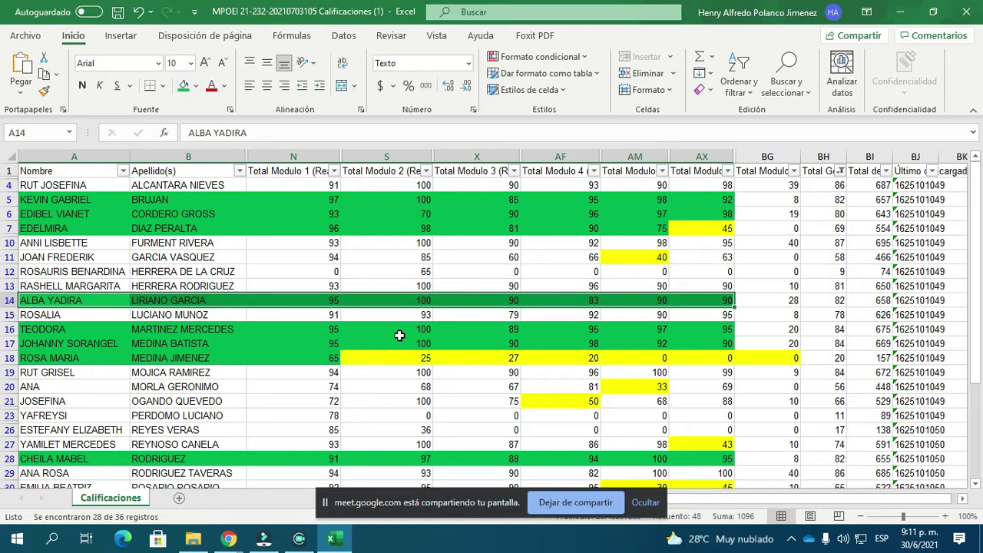
{"action": "scroll", "coordinate": [400, 335], "scroll_direction": "down", "scroll_amount": 1}
{"action": "left_click", "coordinate": [229, 541]}
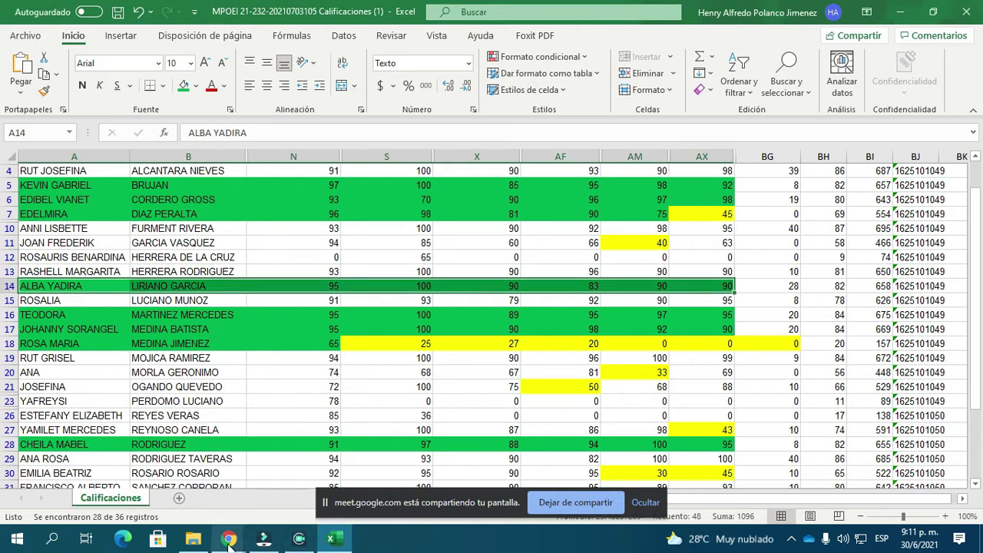
{"action": "mouse_move", "coordinate": [229, 541]}
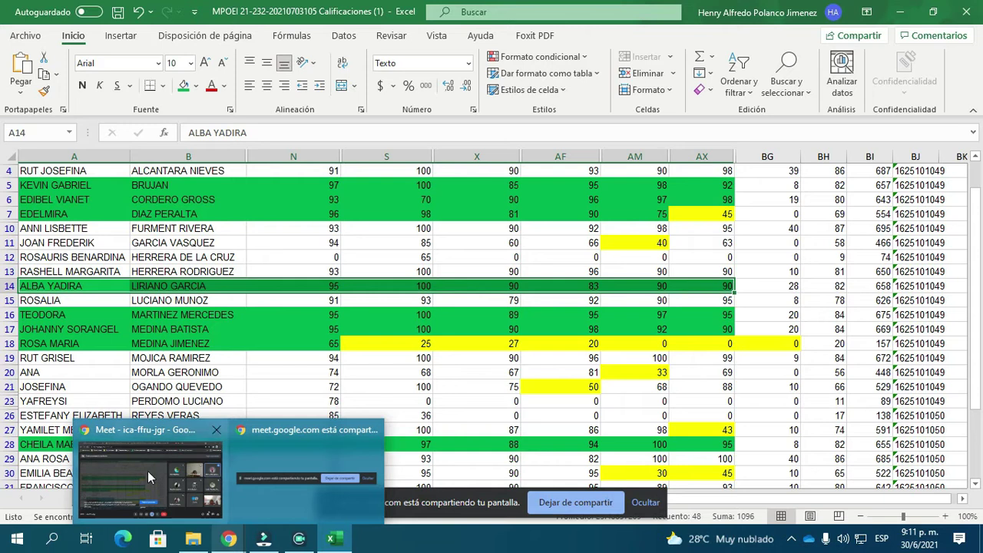
{"action": "mouse_move", "coordinate": [149, 473]}
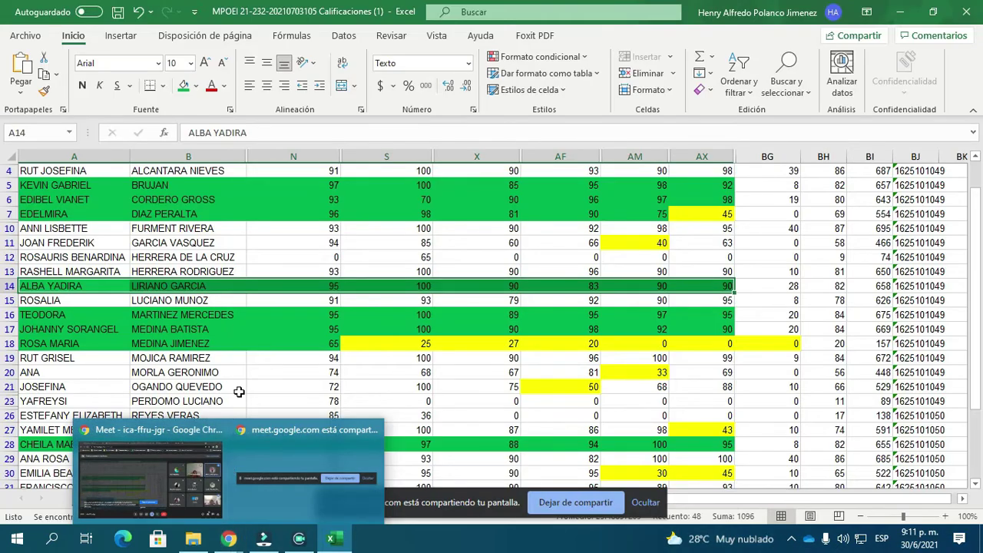
{"action": "left_click", "coordinate": [239, 388]}
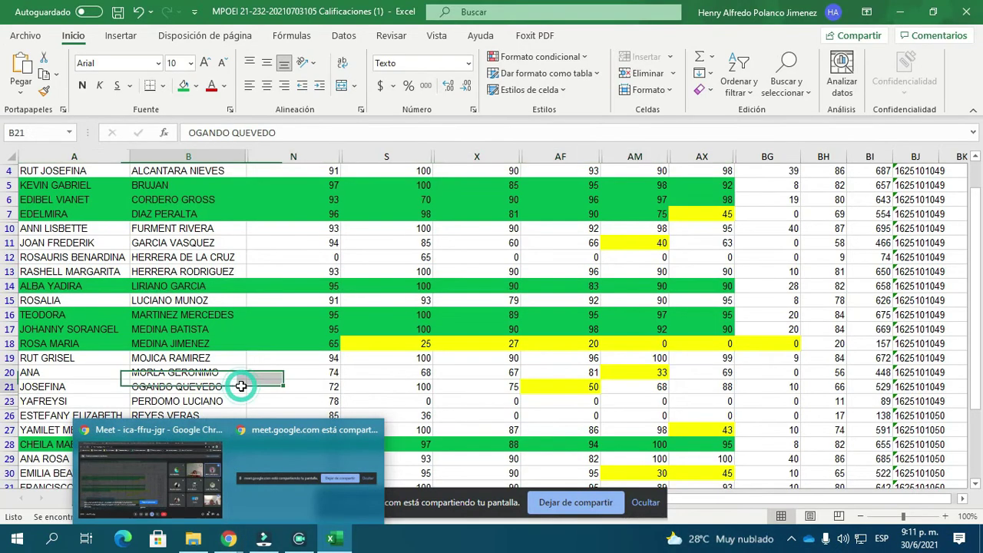
Review the module grades of the student in row 14, from N14 through AF14
{"action": "left_click", "coordinate": [78, 272]}
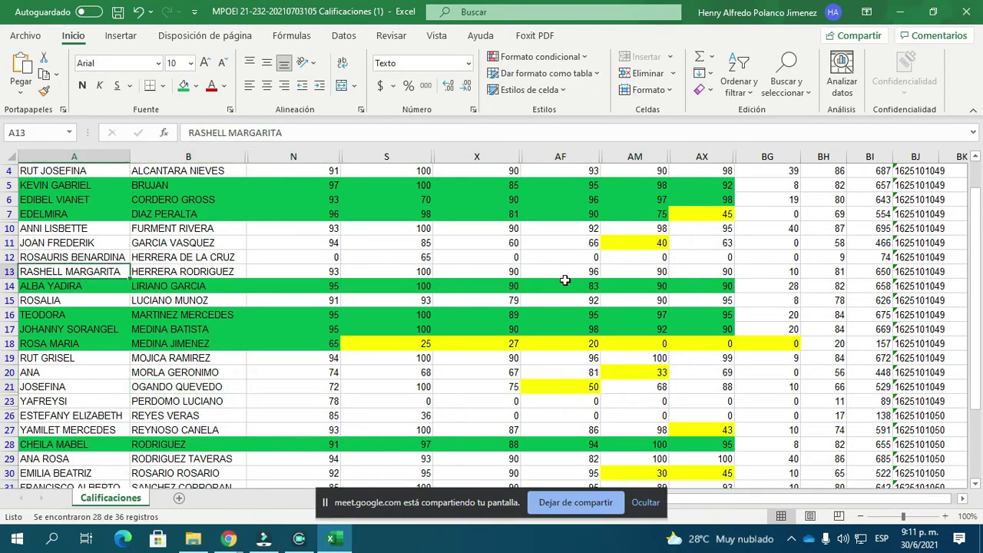
{"action": "left_click", "coordinate": [309, 287]}
{"action": "left_click", "coordinate": [407, 286]}
{"action": "left_click", "coordinate": [488, 286]}
{"action": "left_click", "coordinate": [596, 288]}
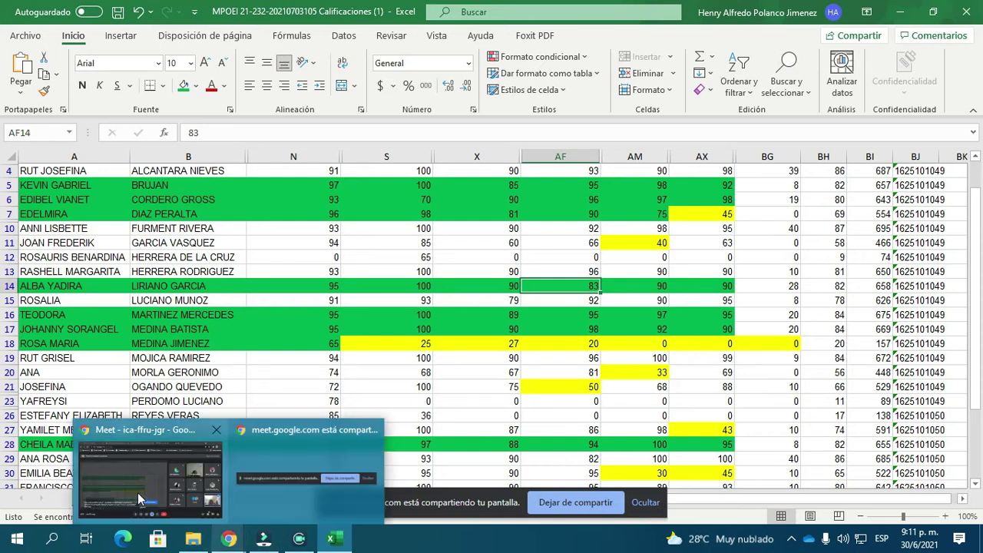
Check Google Meet in Chrome for the next student, and back in Excel fill row 15 green from column A through AX
{"action": "left_click", "coordinate": [151, 476]}
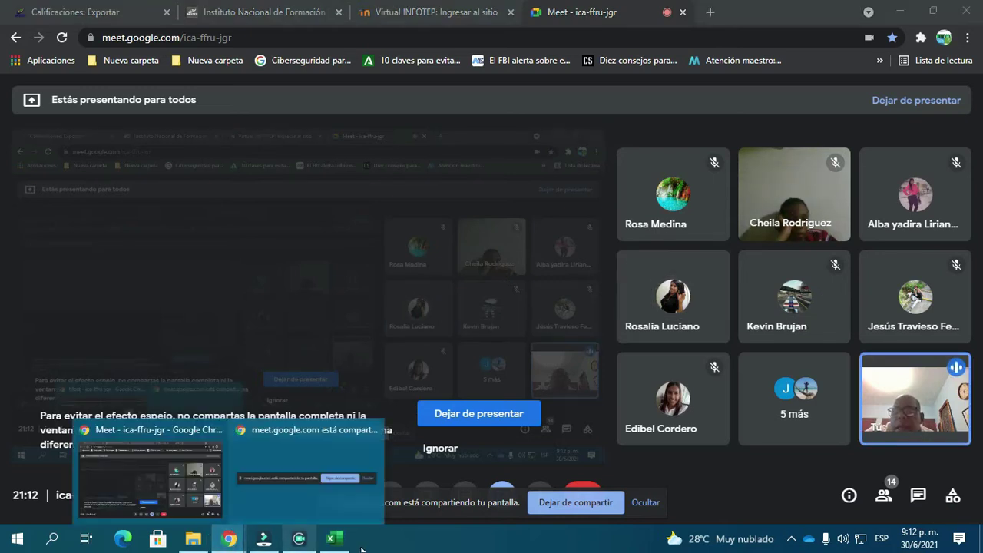
{"action": "left_click", "coordinate": [333, 540]}
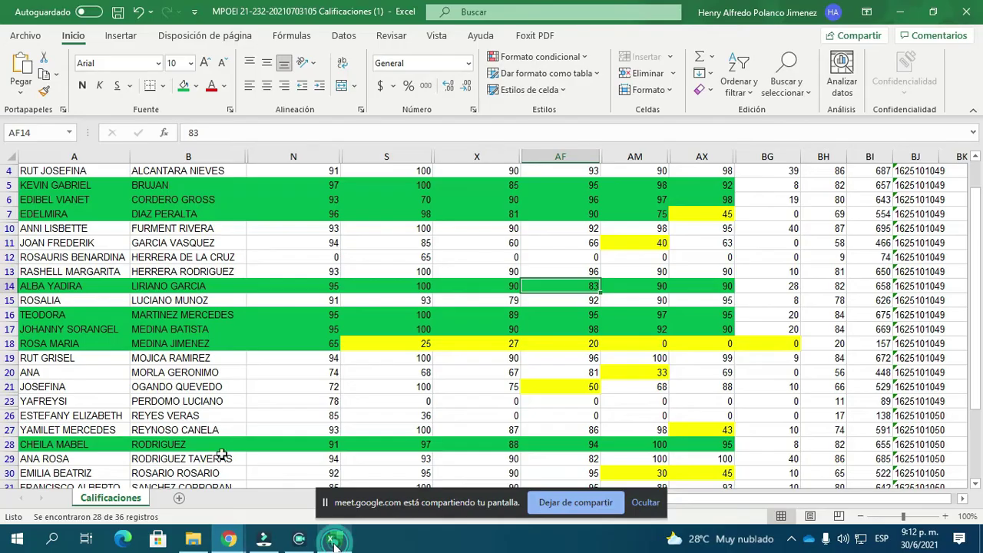
{"action": "left_click", "coordinate": [37, 300]}
{"action": "left_click_drag", "start_coordinate": [57, 300], "coordinate": [731, 301]}
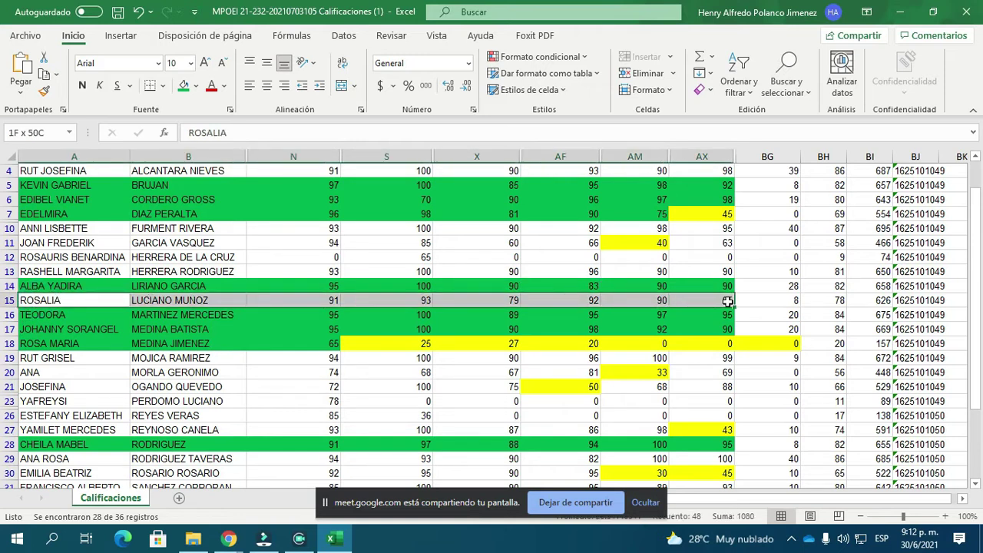
{"action": "left_click", "coordinate": [186, 89]}
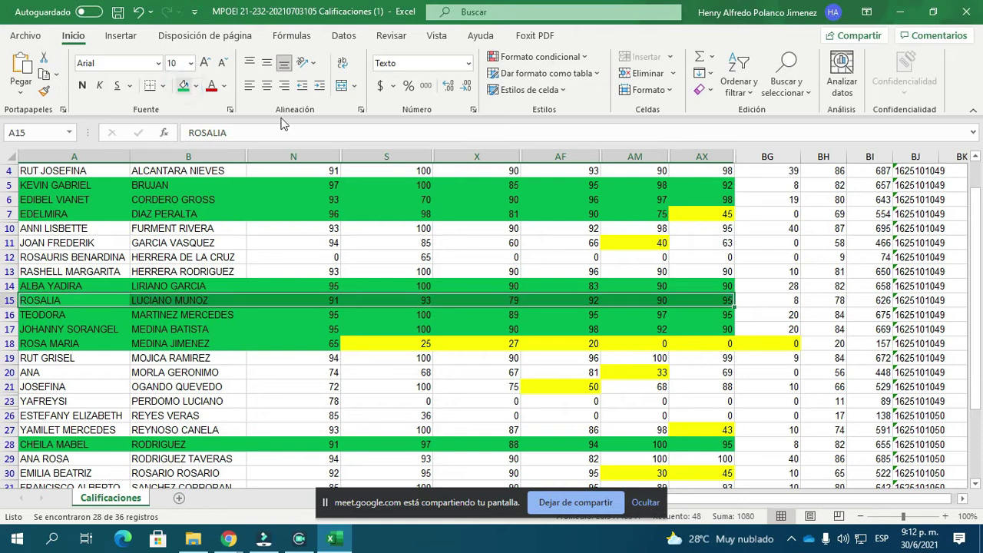
{"action": "left_click", "coordinate": [771, 305]}
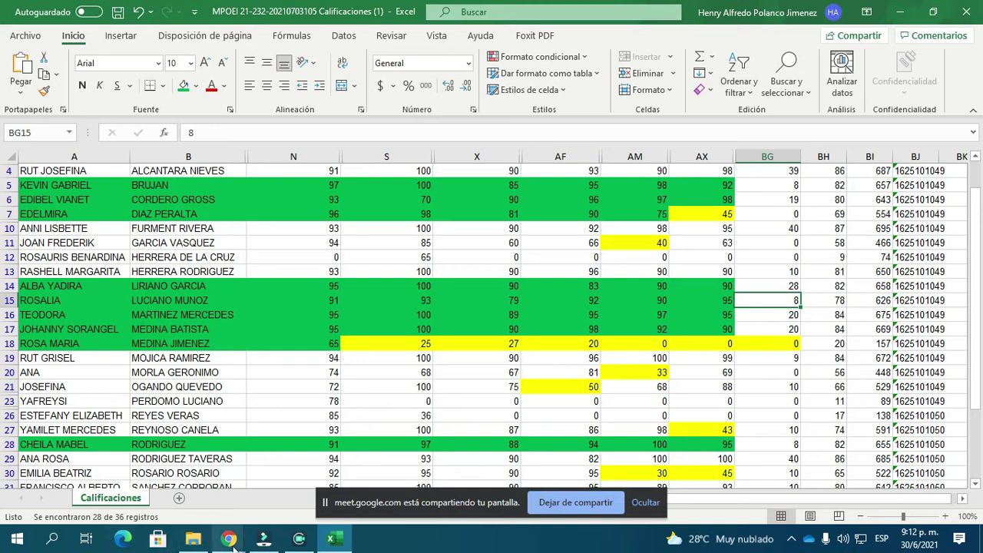
Check Google Meet in Chrome for the next student, and back in Excel fill row 30 green from column A through AF
{"action": "mouse_move", "coordinate": [229, 538]}
{"action": "left_click", "coordinate": [127, 471]}
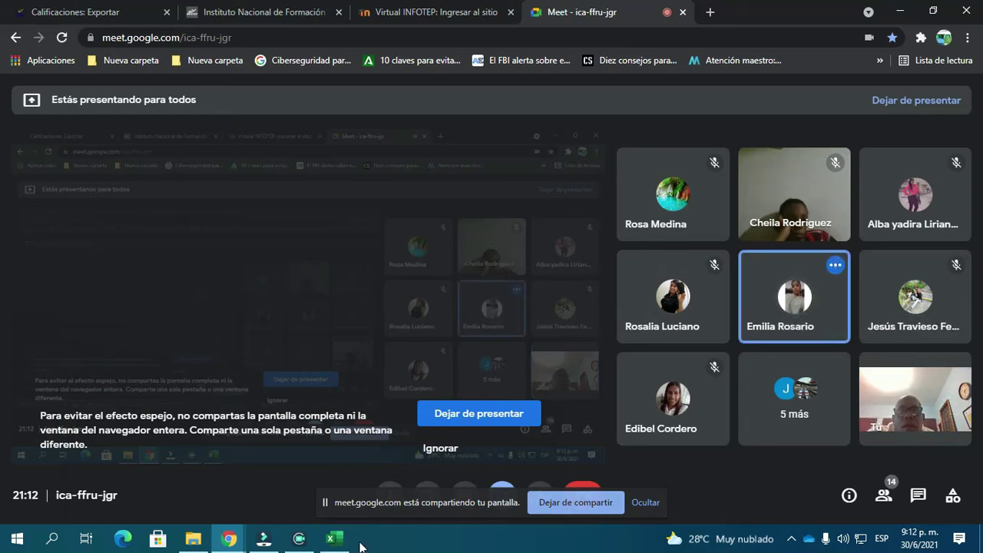
{"action": "left_click", "coordinate": [333, 540]}
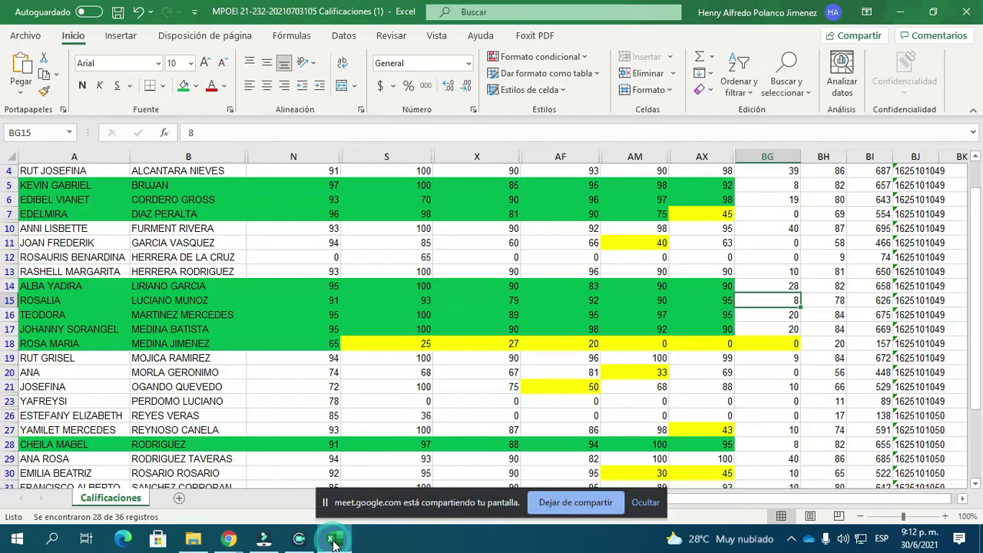
{"action": "left_click", "coordinate": [58, 372]}
{"action": "scroll", "coordinate": [59, 370], "scroll_direction": "down", "scroll_amount": 1}
{"action": "scroll", "coordinate": [58, 372], "scroll_direction": "down", "scroll_amount": 5}
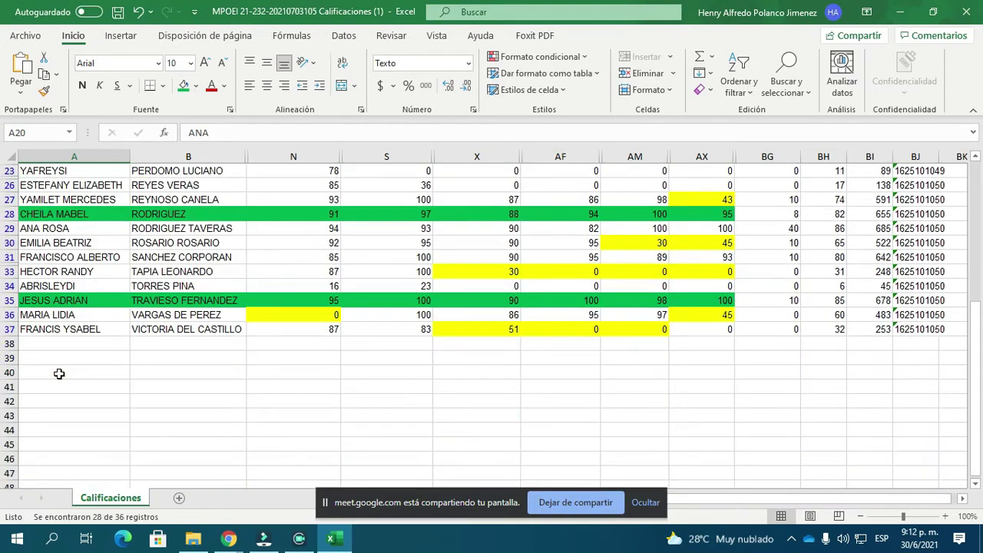
{"action": "left_click_drag", "start_coordinate": [71, 242], "coordinate": [581, 242]}
{"action": "left_click", "coordinate": [184, 86]}
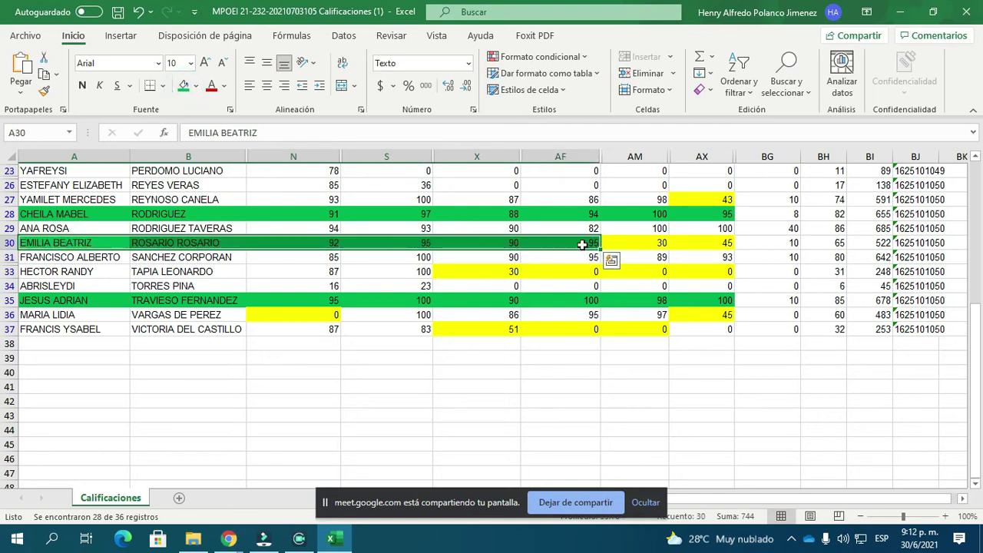
Review the module grades of the student in row 30, from AF30 through BG30, ending on the low grade in AM30
{"action": "left_click", "coordinate": [581, 244]}
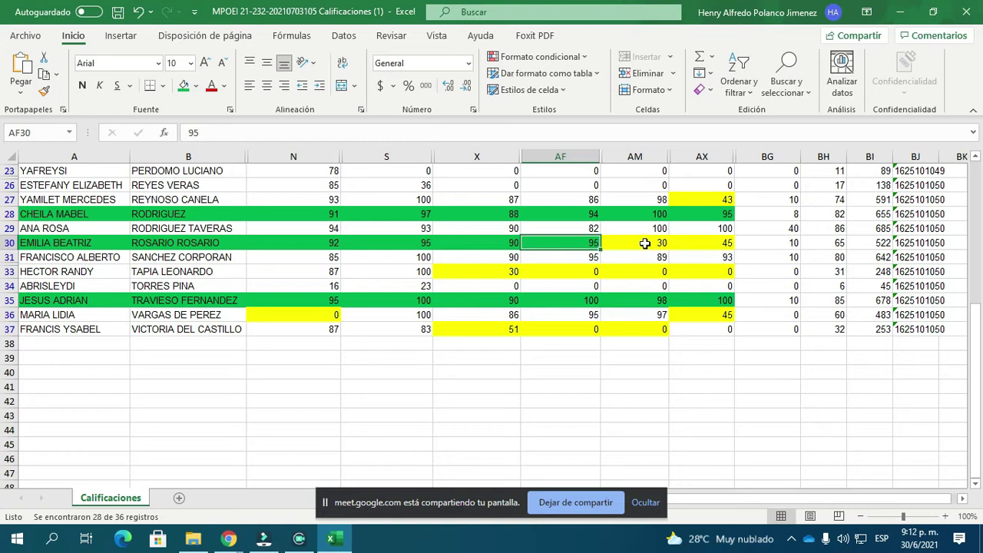
{"action": "left_click", "coordinate": [650, 244]}
{"action": "left_click", "coordinate": [716, 243]}
{"action": "left_click", "coordinate": [777, 246]}
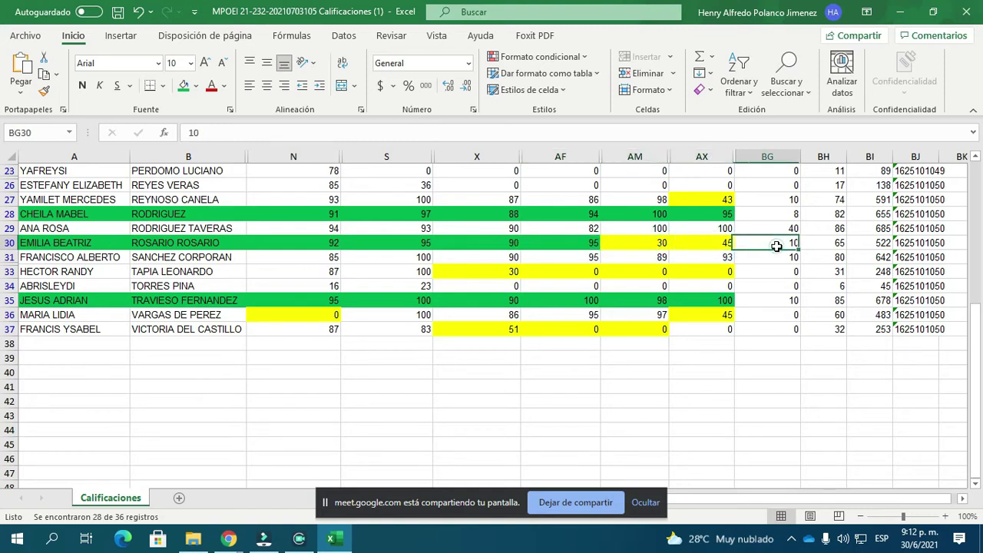
{"action": "left_click", "coordinate": [649, 250]}
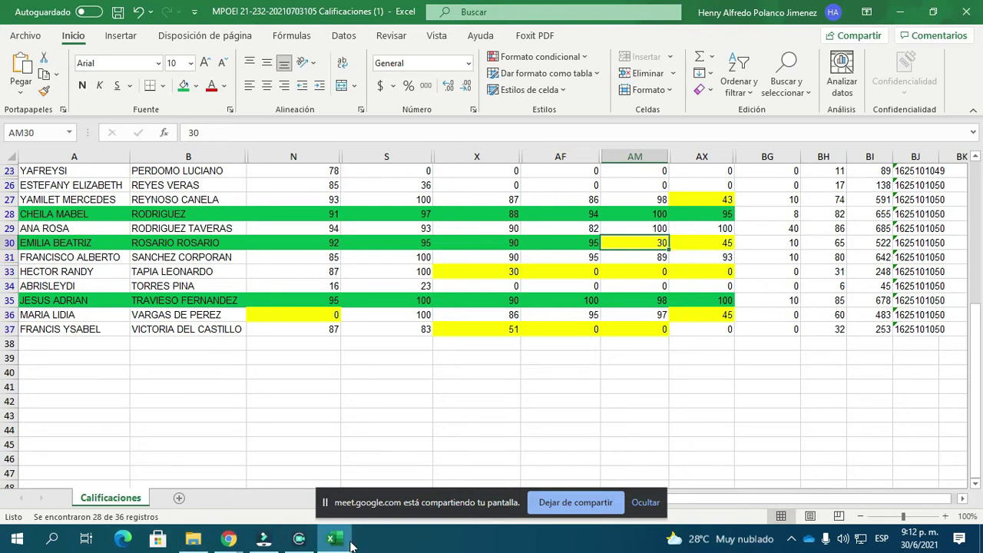
View the Google Meet participants in Chrome, and back in Excel fill the next attending student's row 19 green from column A through AX
{"action": "mouse_move", "coordinate": [228, 542]}
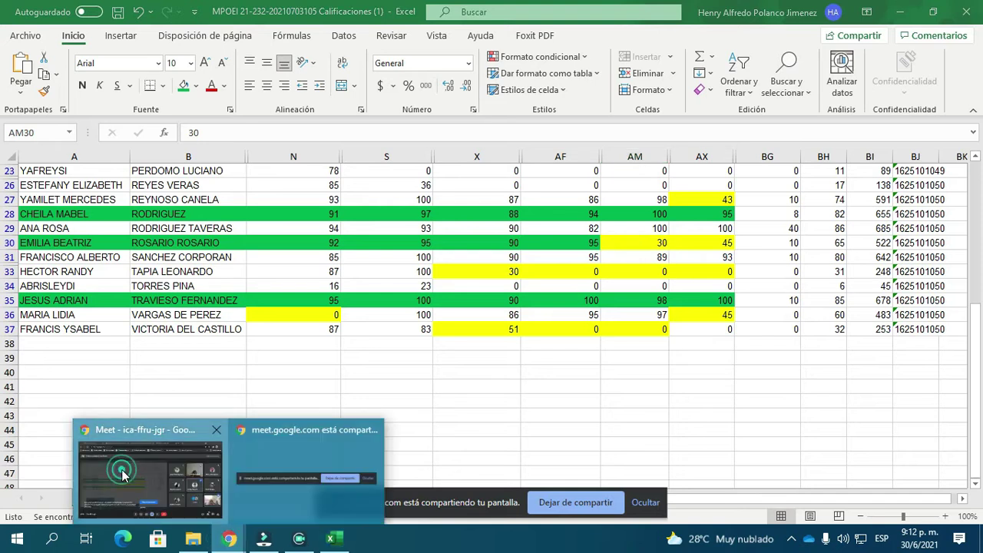
{"action": "left_click", "coordinate": [98, 448]}
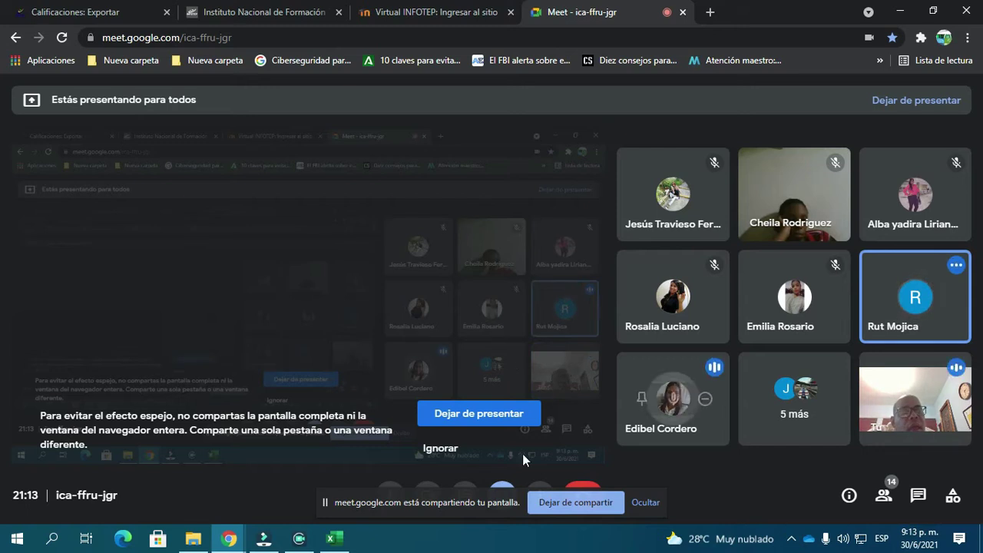
{"action": "left_click", "coordinate": [334, 541]}
{"action": "scroll", "coordinate": [64, 367], "scroll_direction": "up", "scroll_amount": 4}
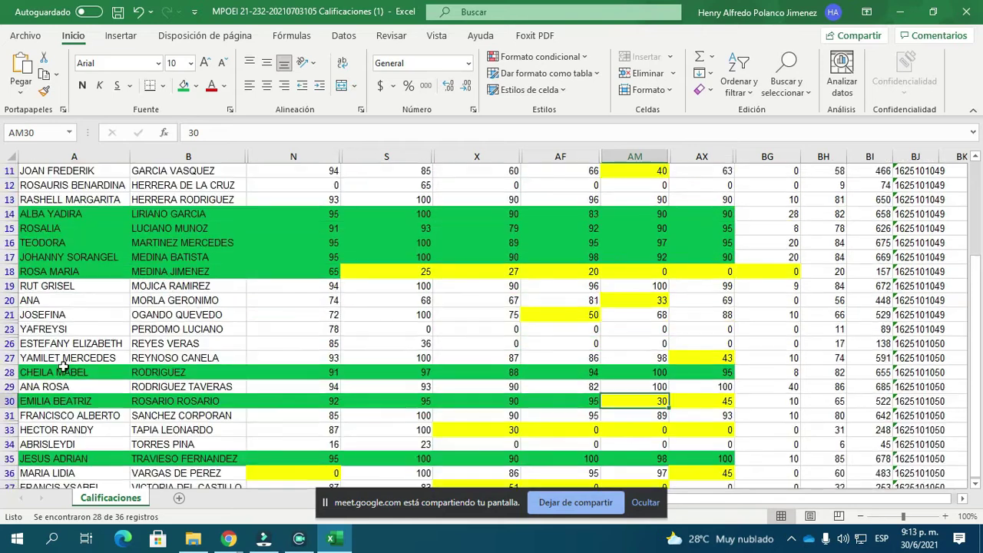
{"action": "scroll", "coordinate": [29, 334], "scroll_direction": "up", "scroll_amount": 3}
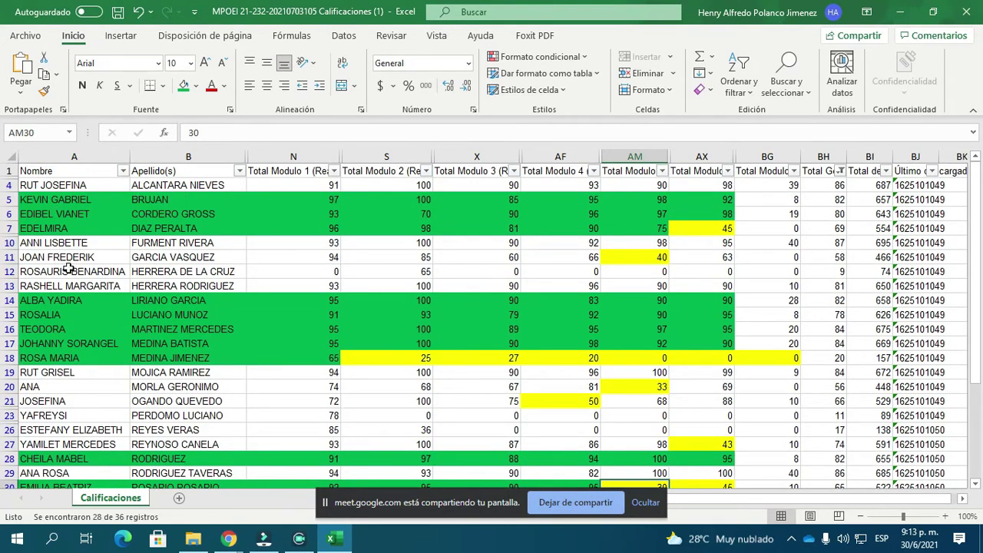
{"action": "scroll", "coordinate": [64, 297], "scroll_direction": "down", "scroll_amount": 1}
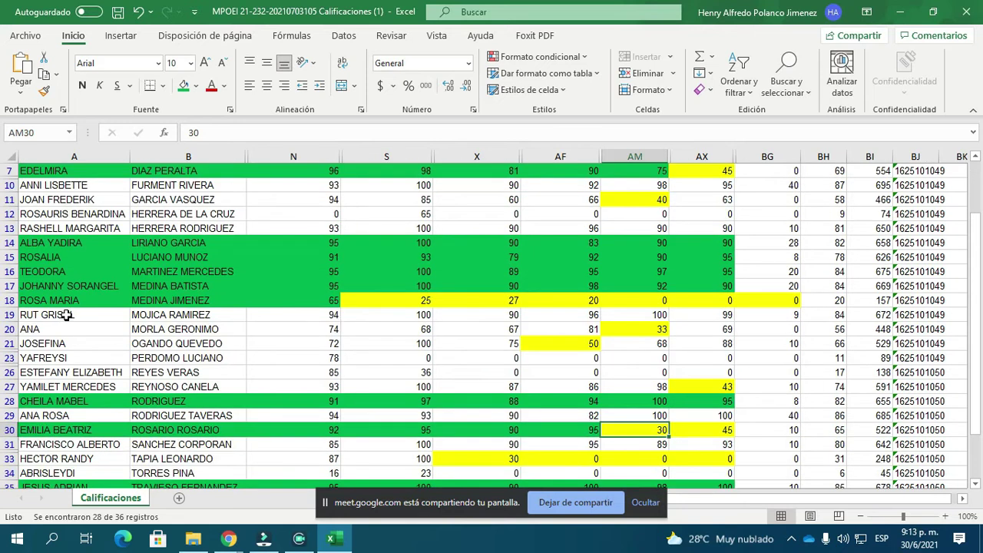
{"action": "left_click", "coordinate": [66, 315]}
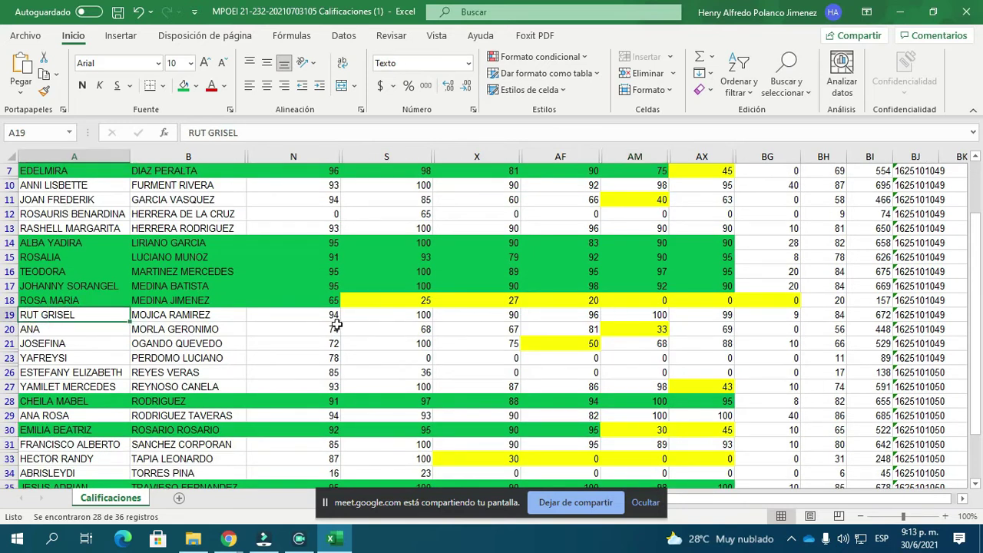
{"action": "left_click_drag", "start_coordinate": [65, 313], "coordinate": [684, 309]}
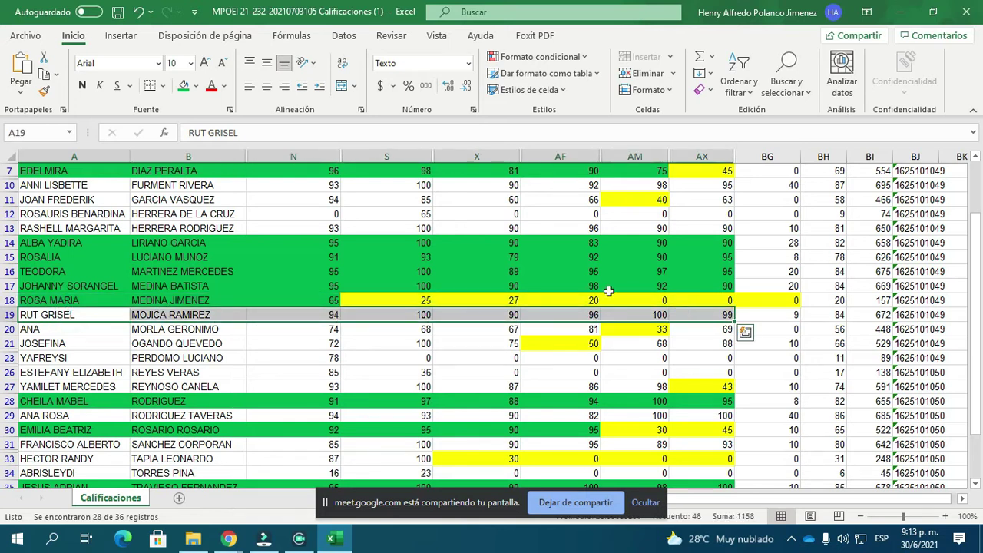
{"action": "left_click", "coordinate": [185, 84]}
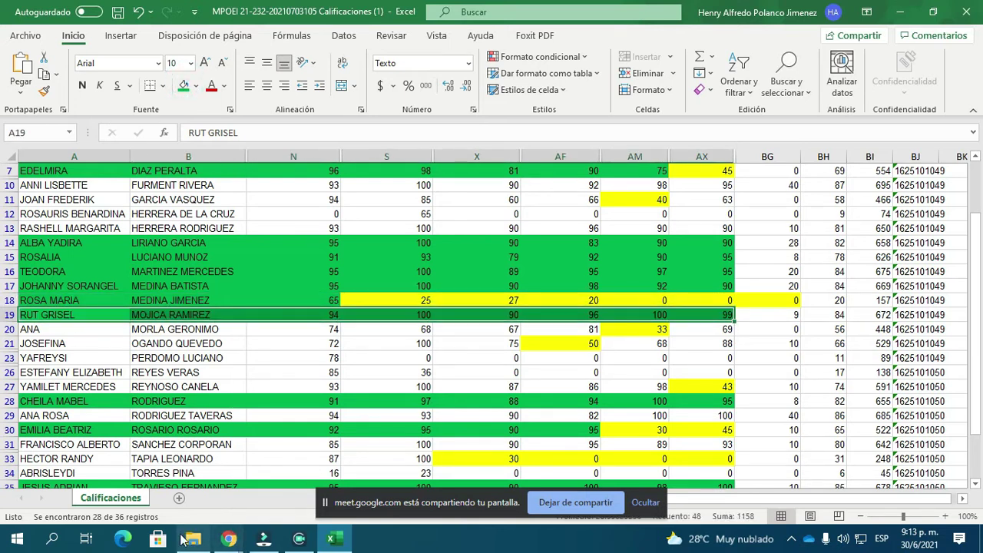
Check the Google Meet participants in Chrome for students still to be reviewed, and return to the Excel sheet
{"action": "scroll", "coordinate": [341, 408], "scroll_direction": "down", "scroll_amount": 4}
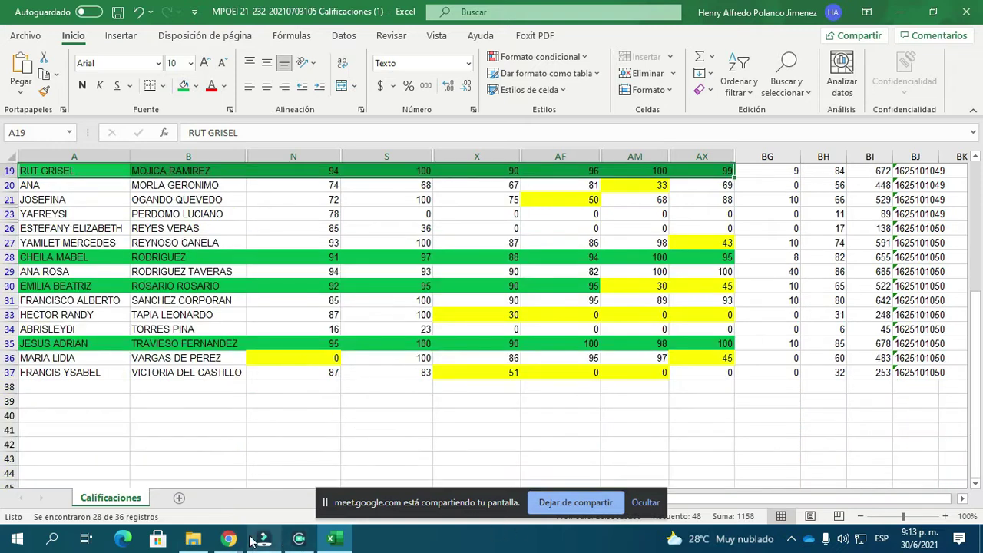
{"action": "mouse_move", "coordinate": [229, 539]}
{"action": "left_click", "coordinate": [145, 469]}
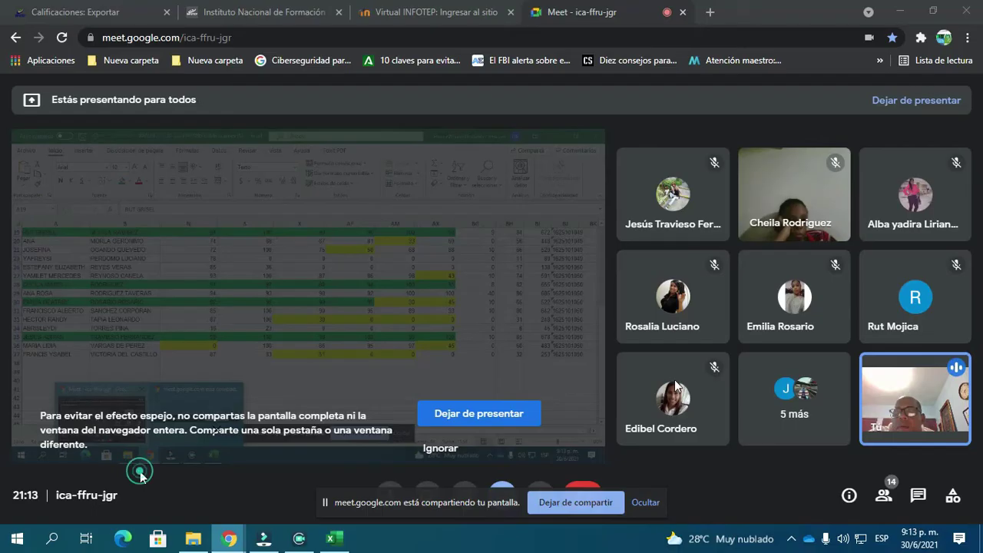
{"action": "mouse_move", "coordinate": [879, 341]}
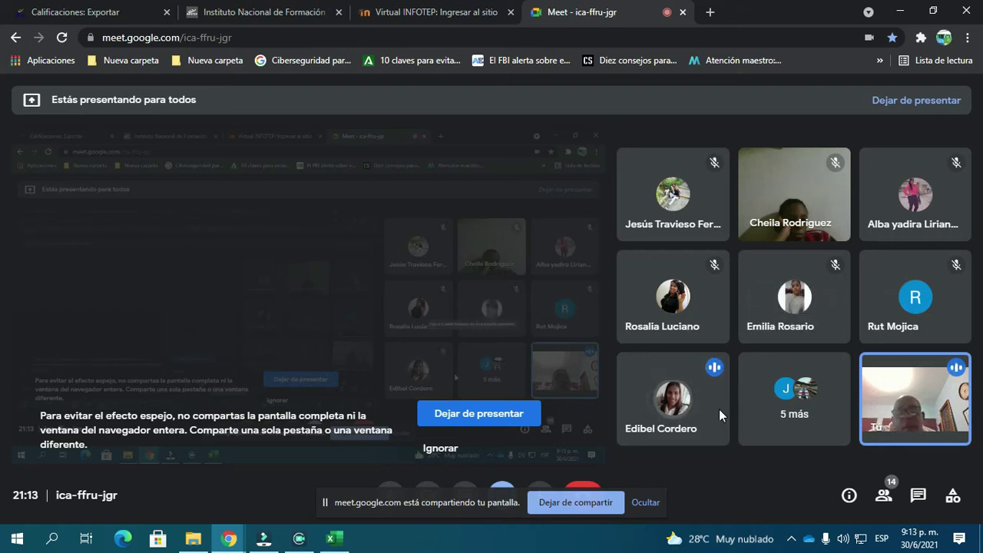
{"action": "mouse_move", "coordinate": [711, 417]}
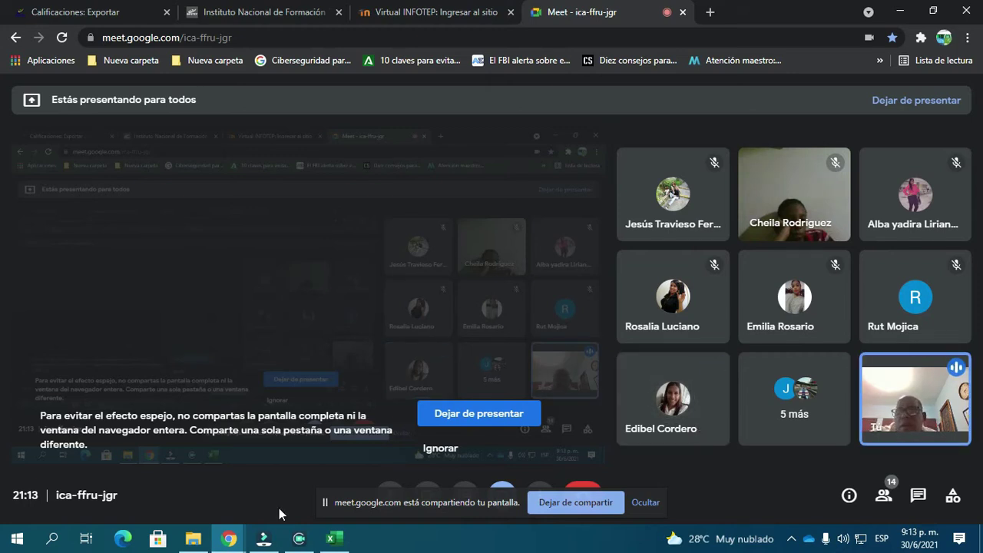
{"action": "left_click", "coordinate": [332, 540]}
Find the student in row 6 and review the Total Modulo 2 grade in cell S6
{"action": "scroll", "coordinate": [494, 319], "scroll_direction": "up", "scroll_amount": 3}
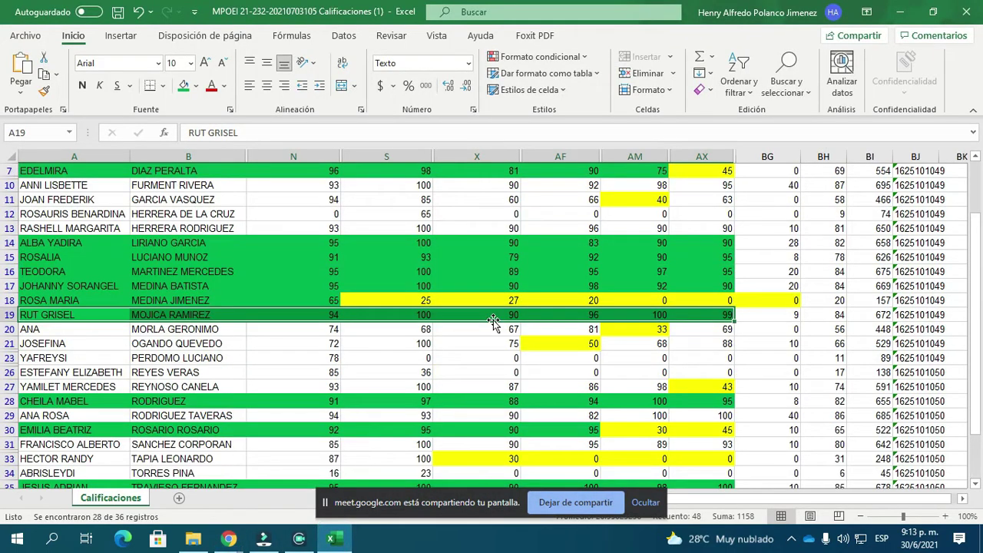
{"action": "scroll", "coordinate": [283, 272], "scroll_direction": "down", "scroll_amount": 4}
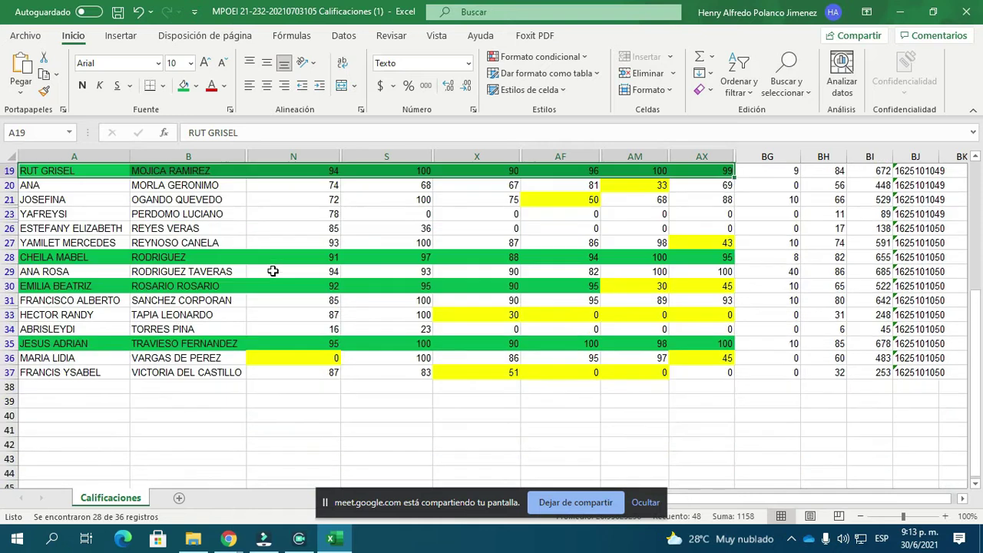
{"action": "scroll", "coordinate": [108, 315], "scroll_direction": "up", "scroll_amount": 5}
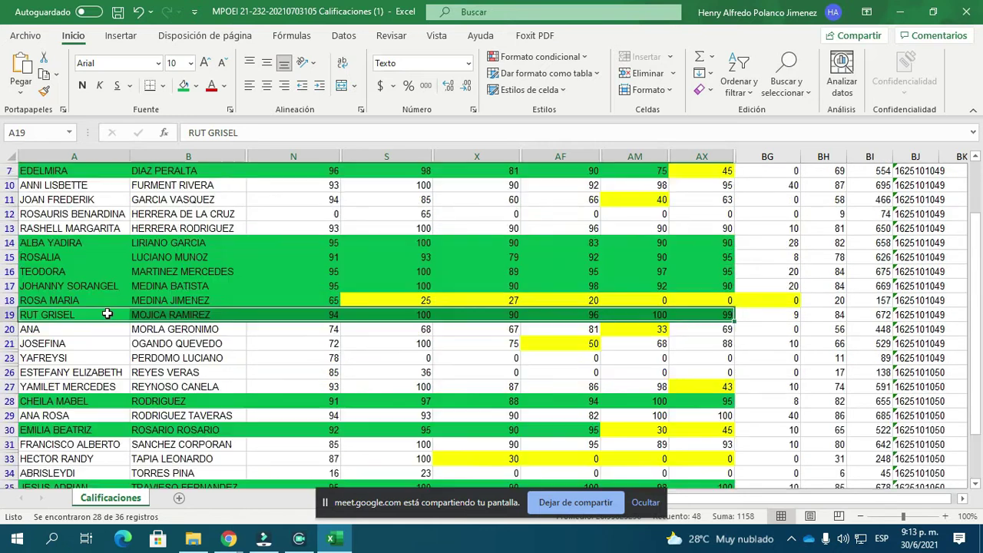
{"action": "left_click", "coordinate": [63, 213]}
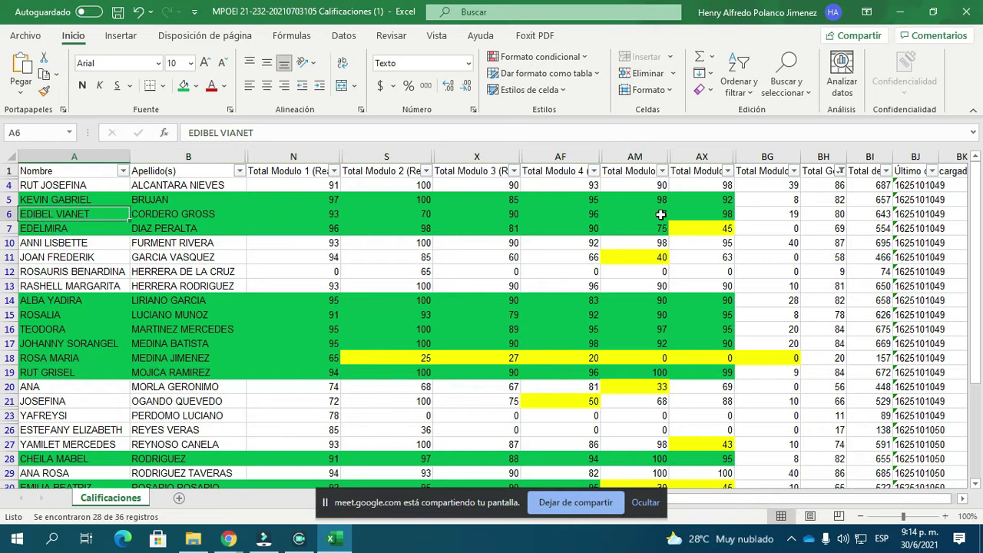
{"action": "left_click", "coordinate": [392, 156]}
{"action": "left_click", "coordinate": [394, 170]}
{"action": "left_click", "coordinate": [407, 209]}
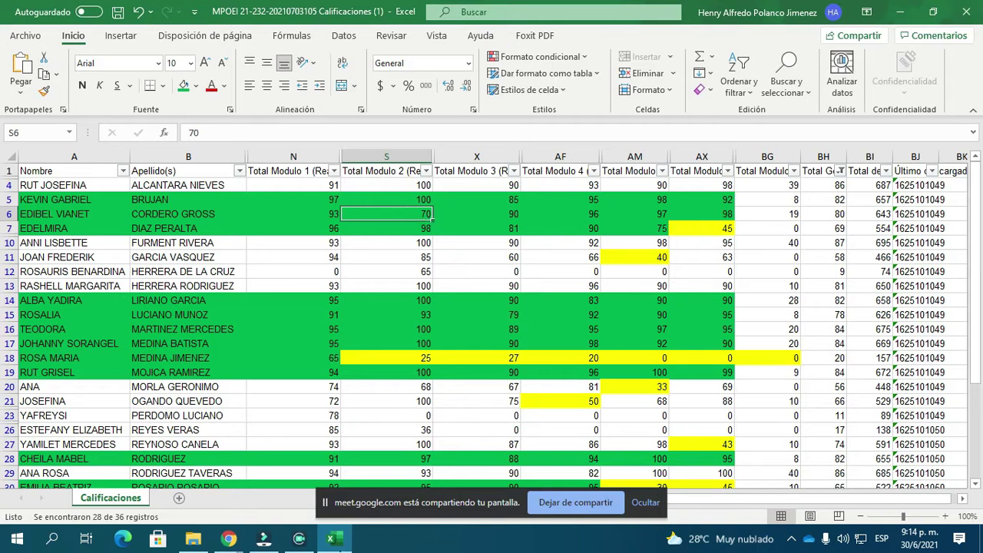
View the Google Meet participants in Chrome, and go to the INFOTEP Virtual grade export page
{"action": "left_click", "coordinate": [229, 539]}
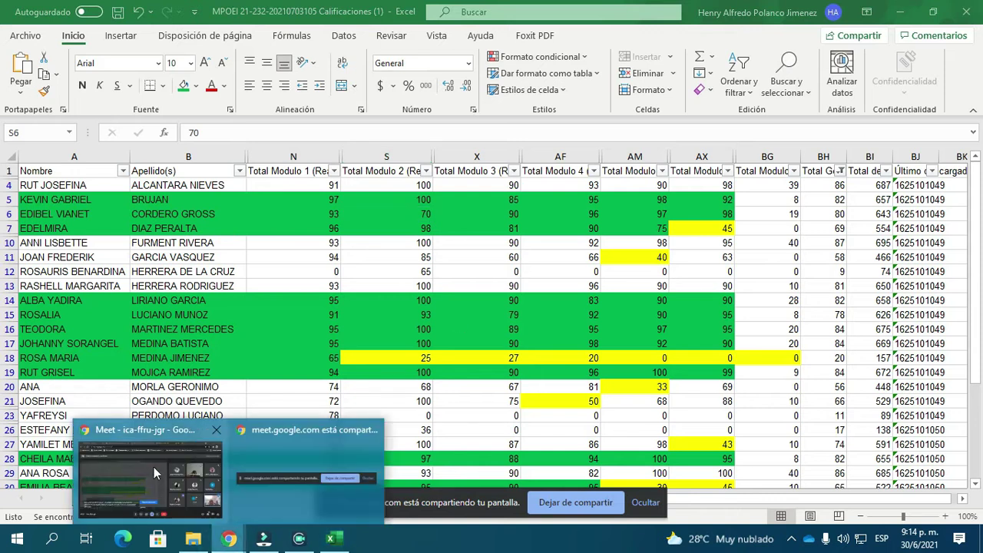
{"action": "left_click", "coordinate": [154, 470]}
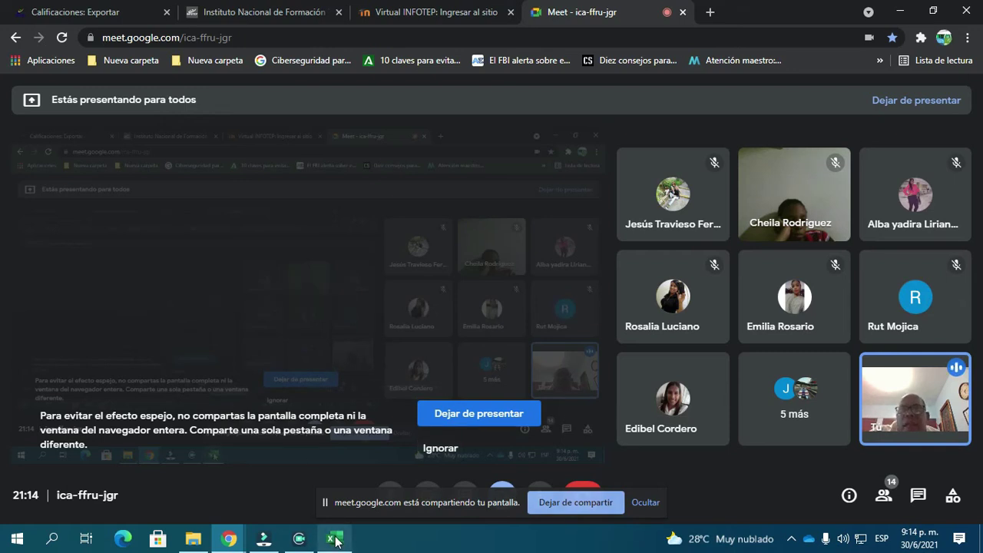
{"action": "mouse_move", "coordinate": [335, 538]}
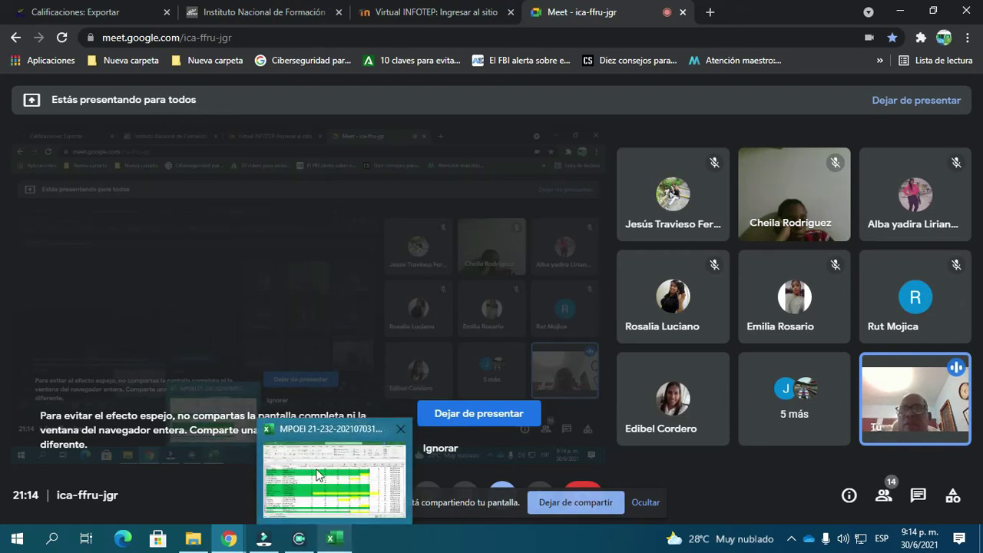
{"action": "mouse_move", "coordinate": [319, 474]}
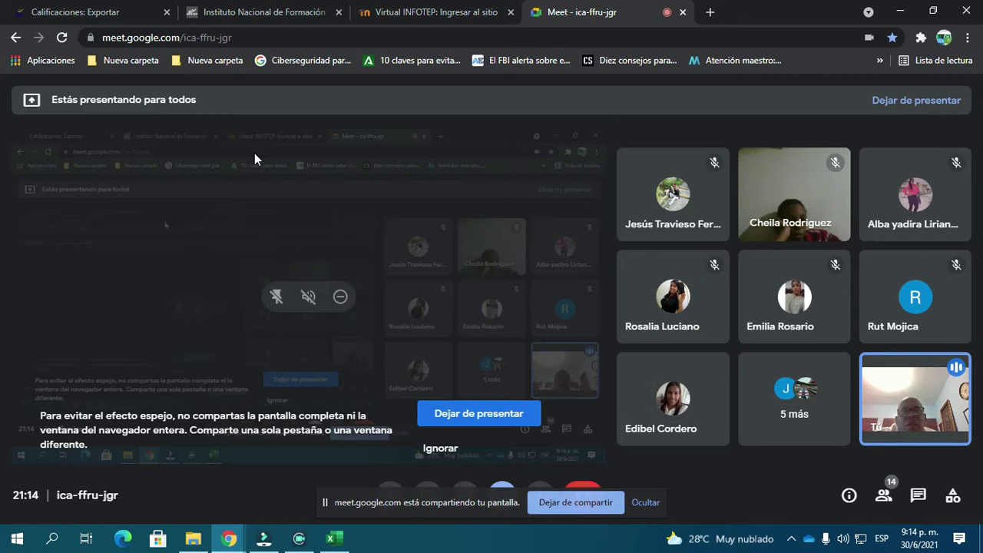
{"action": "left_click", "coordinate": [75, 12]}
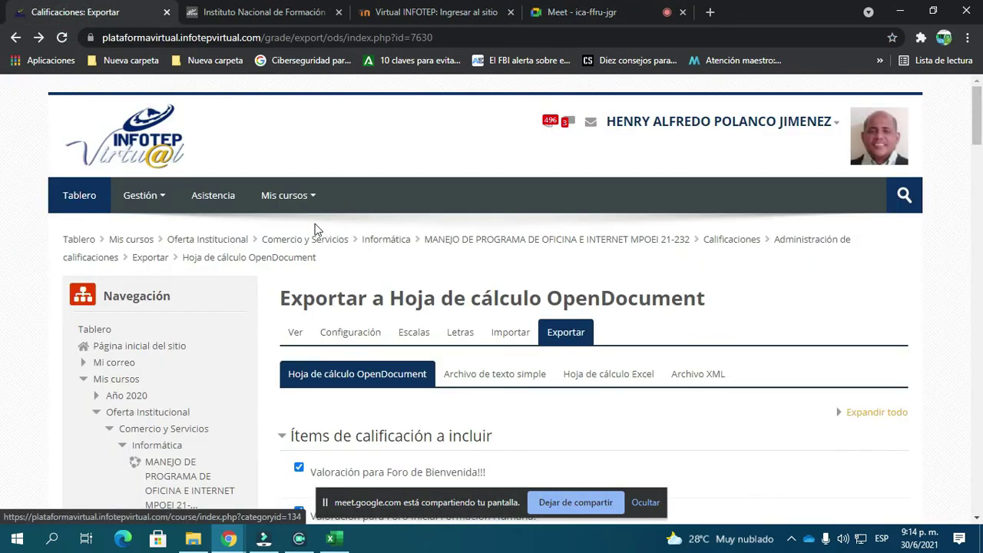
{"action": "left_click", "coordinate": [297, 195]}
{"action": "left_click", "coordinate": [569, 237]}
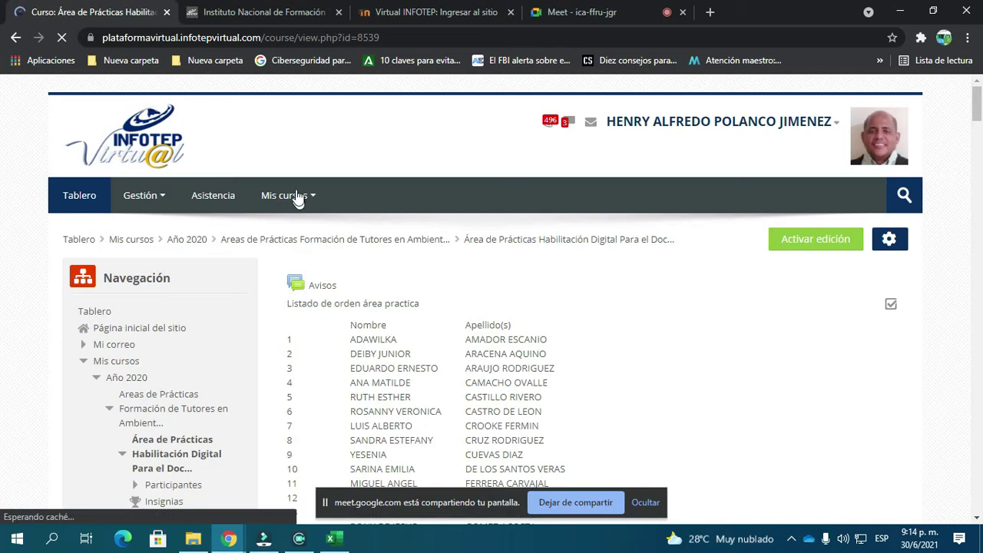
{"action": "left_click", "coordinate": [298, 196]}
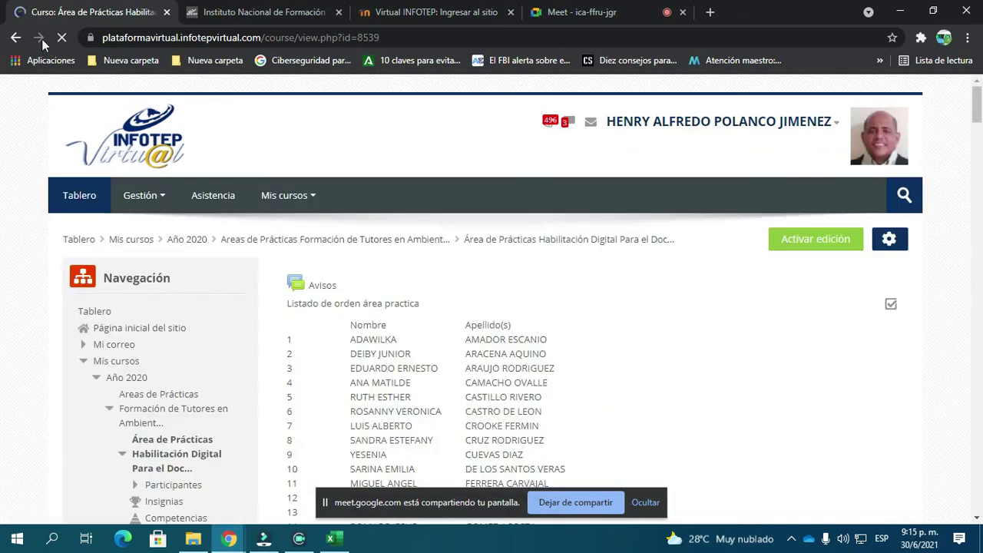
{"action": "left_click", "coordinate": [22, 35]}
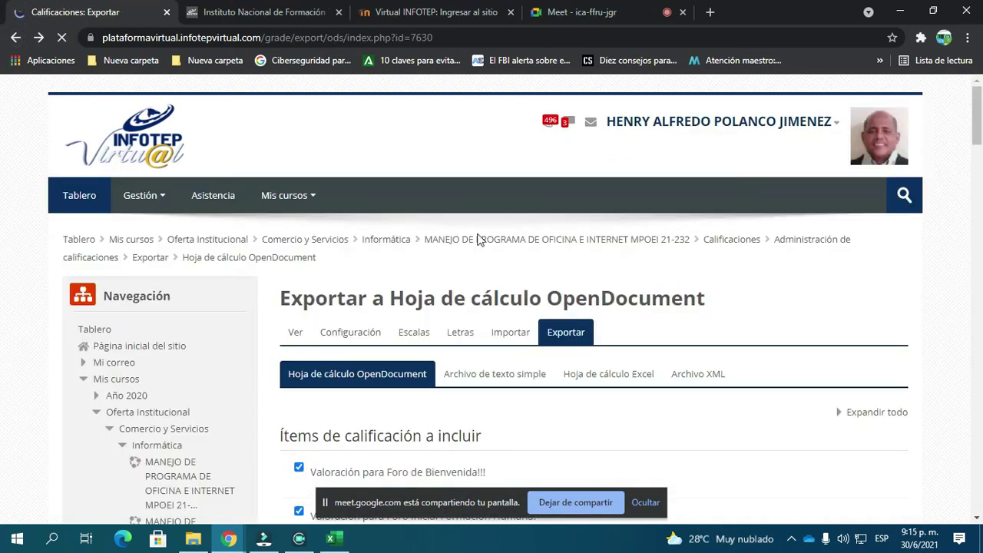
Open the MANEJO DE PROGRAMA DE OFICINA E INTERNET MPOEI 21-232 course, and return to the Google Meet call
{"action": "left_click", "coordinate": [546, 235]}
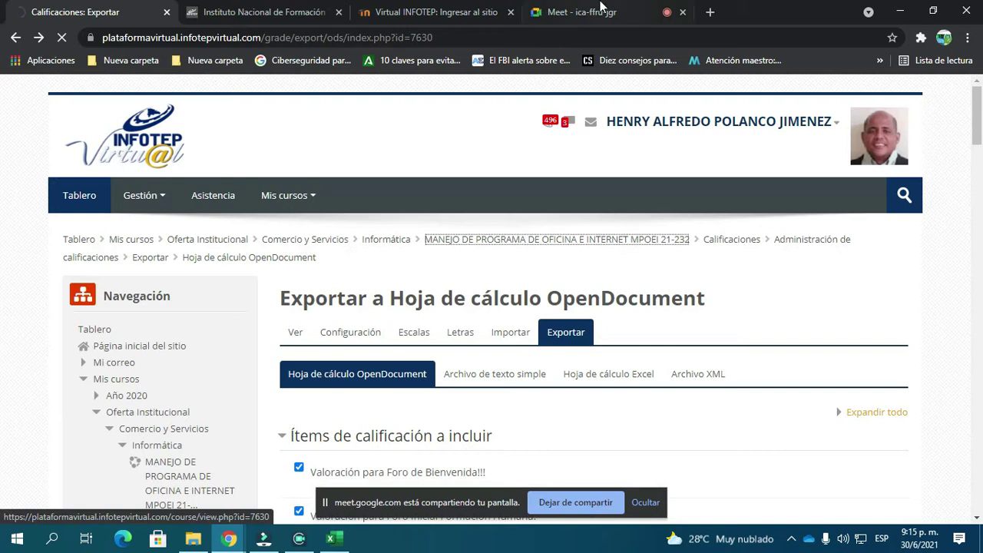
{"action": "left_click", "coordinate": [599, 9]}
{"action": "left_click", "coordinate": [643, 161]}
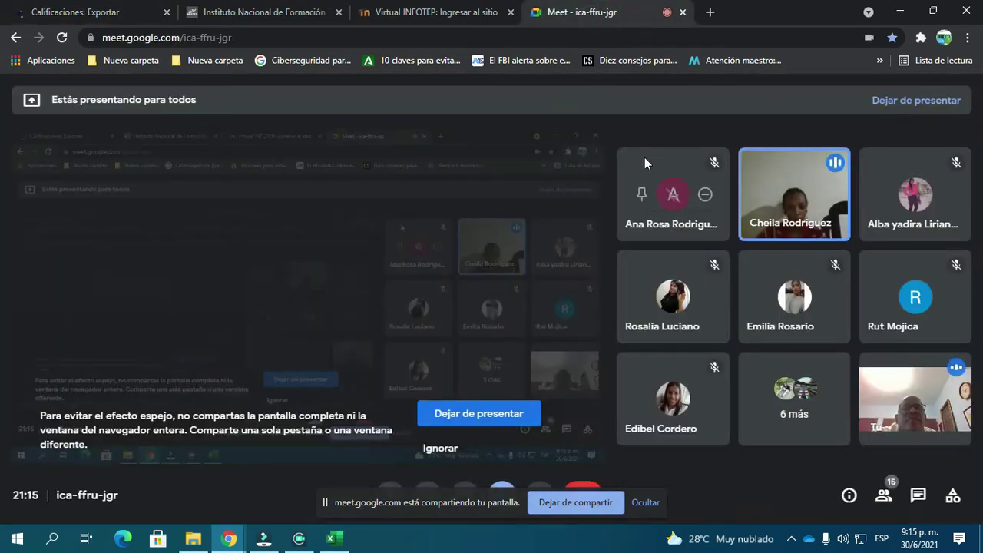
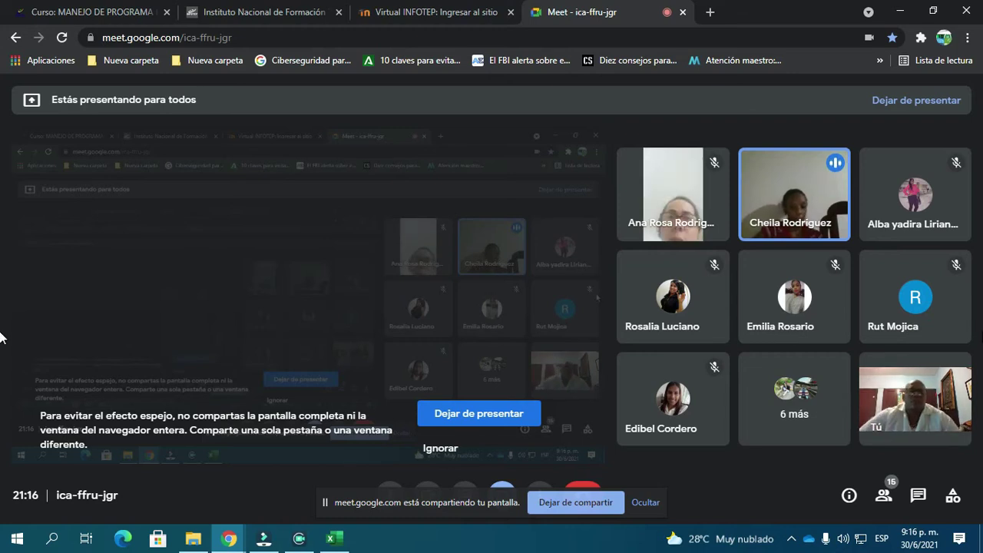
{"action": "left_click", "coordinate": [791, 538]}
{"action": "left_click", "coordinate": [807, 508]}
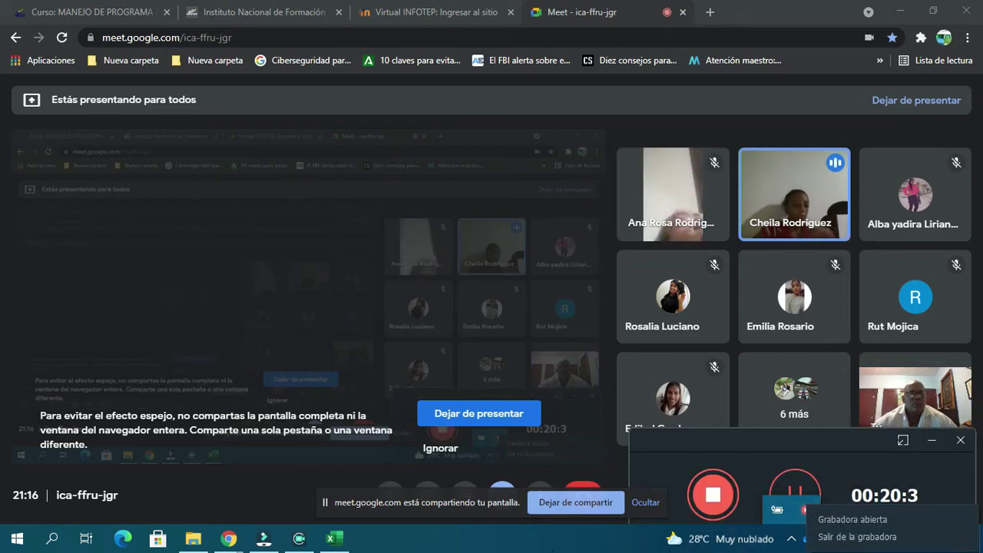
{"action": "left_click", "coordinate": [586, 539]}
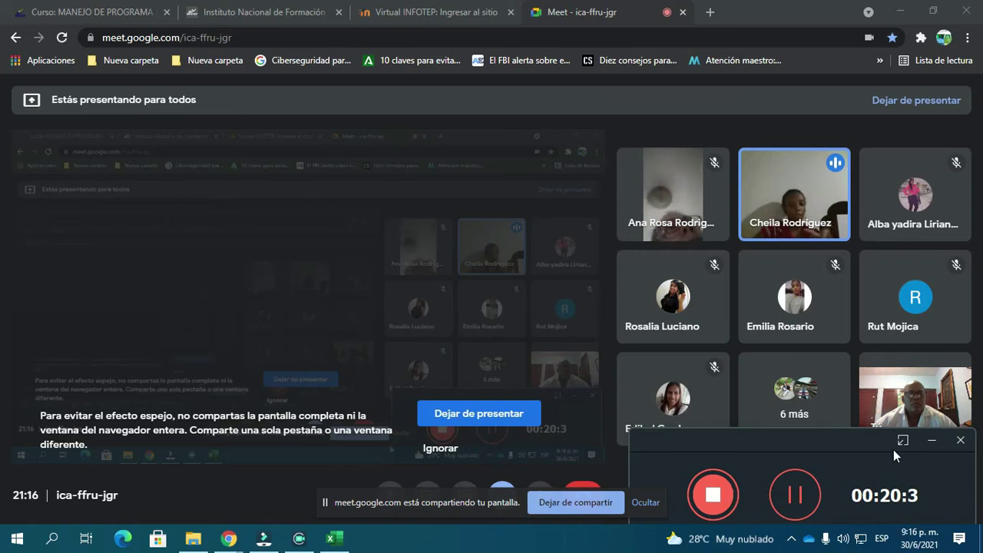
{"action": "left_click", "coordinate": [932, 441]}
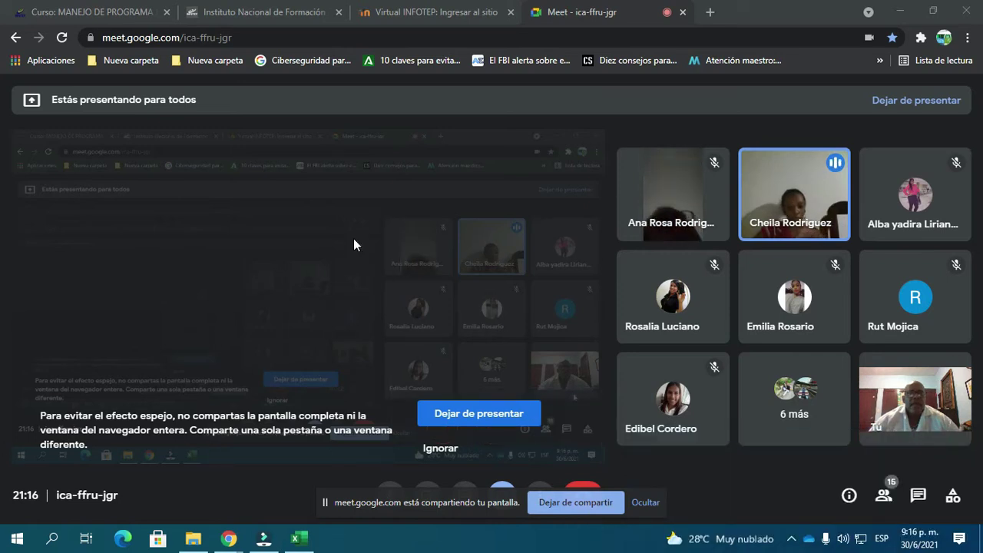
Open the Actividad 5 de Módulo 7 document from the MPOEI 21-232 course page, maximize it in Word and enable editing
{"action": "left_click", "coordinate": [117, 15]}
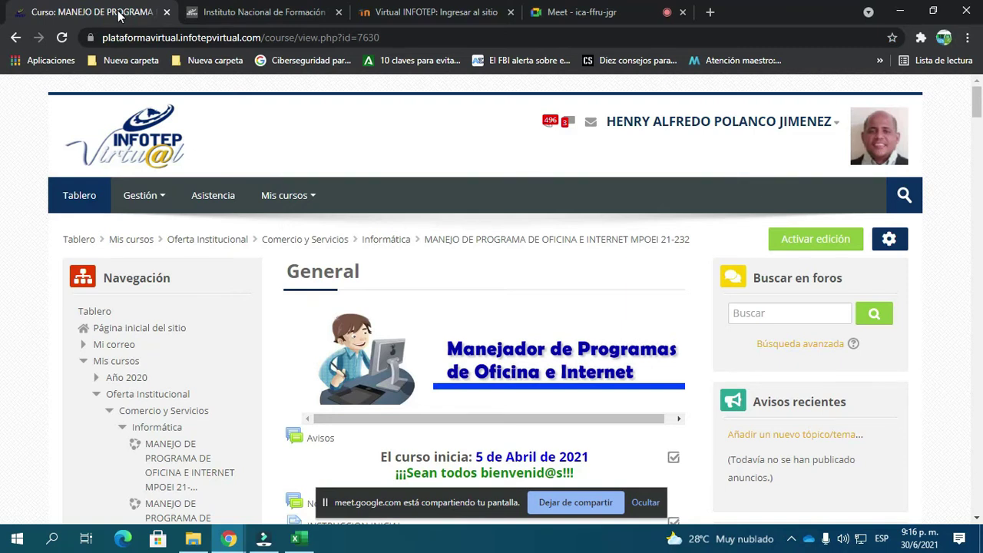
{"action": "left_click", "coordinate": [582, 13]}
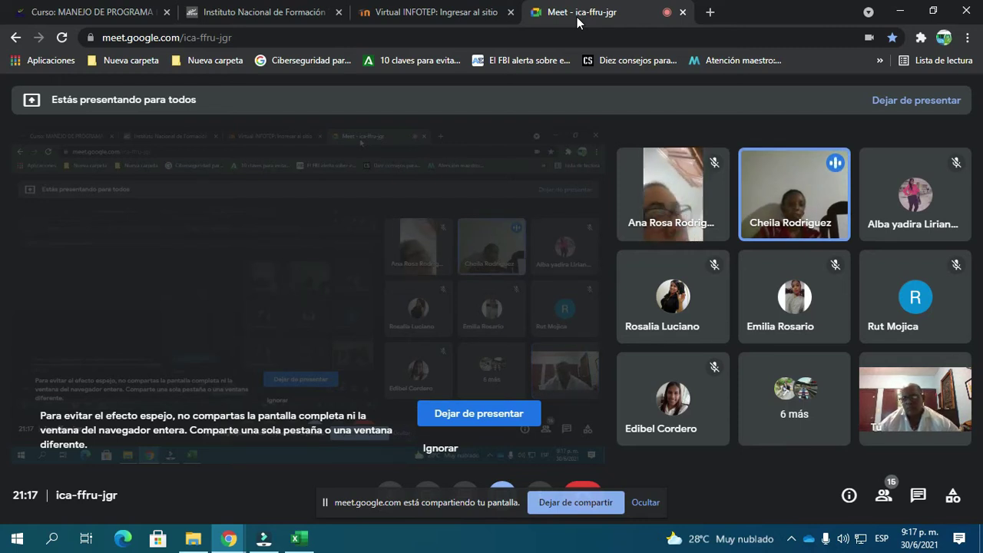
{"action": "left_click", "coordinate": [48, 23]}
{"action": "scroll", "coordinate": [428, 264], "scroll_direction": "down", "scroll_amount": 10}
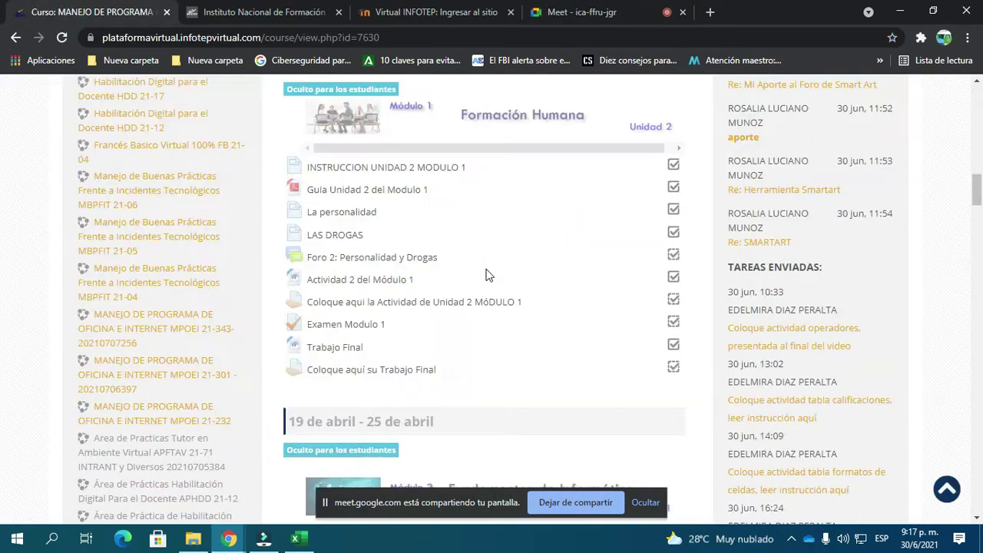
{"action": "scroll", "coordinate": [489, 275], "scroll_direction": "down", "scroll_amount": 20}
{"action": "scroll", "coordinate": [501, 282], "scroll_direction": "down", "scroll_amount": 20}
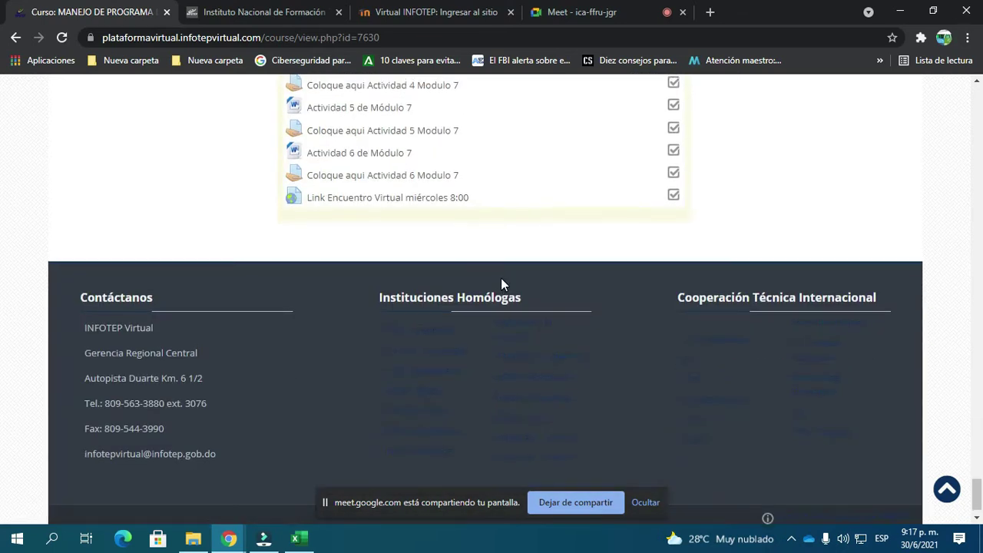
{"action": "scroll", "coordinate": [501, 278], "scroll_direction": "up", "scroll_amount": 1}
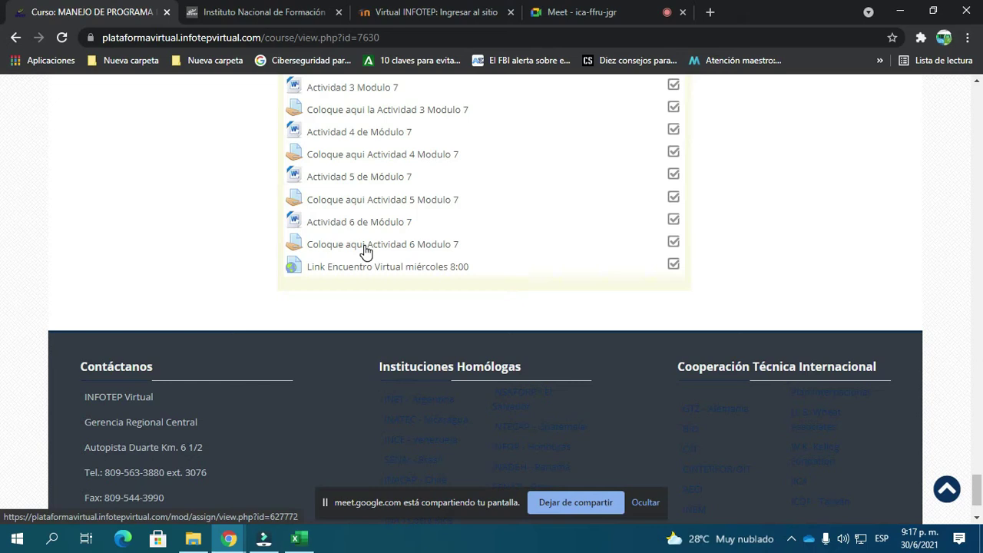
{"action": "left_click", "coordinate": [355, 185]}
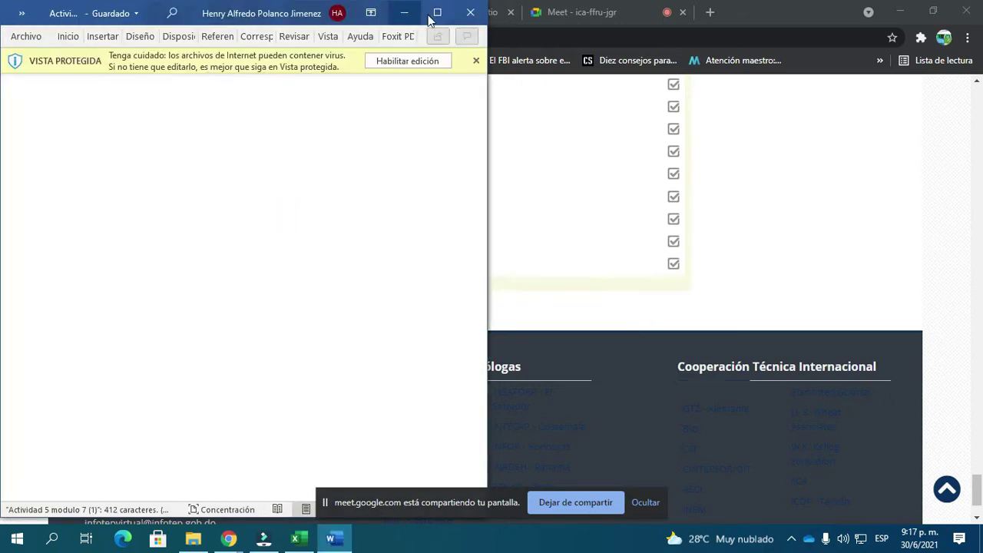
{"action": "left_click", "coordinate": [440, 13]}
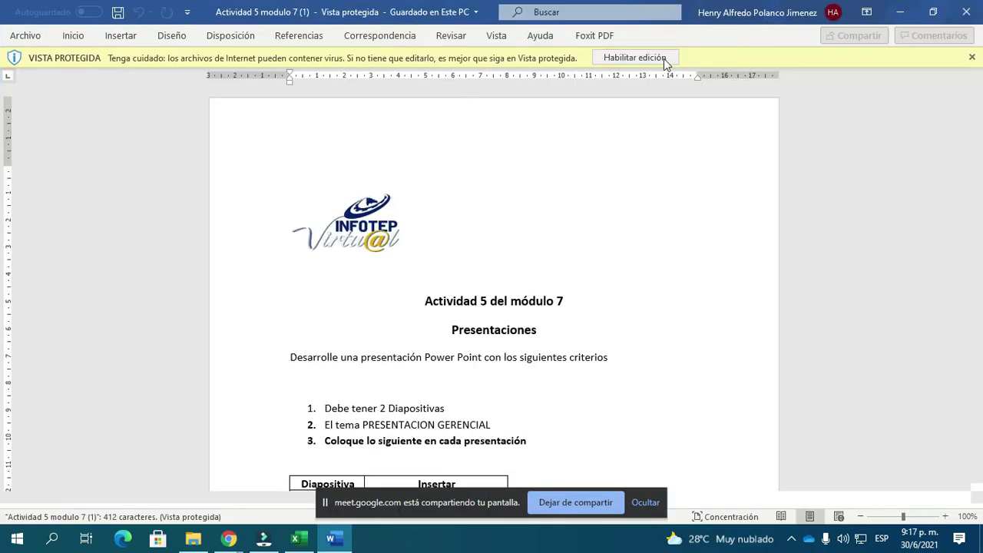
{"action": "left_click", "coordinate": [662, 58]}
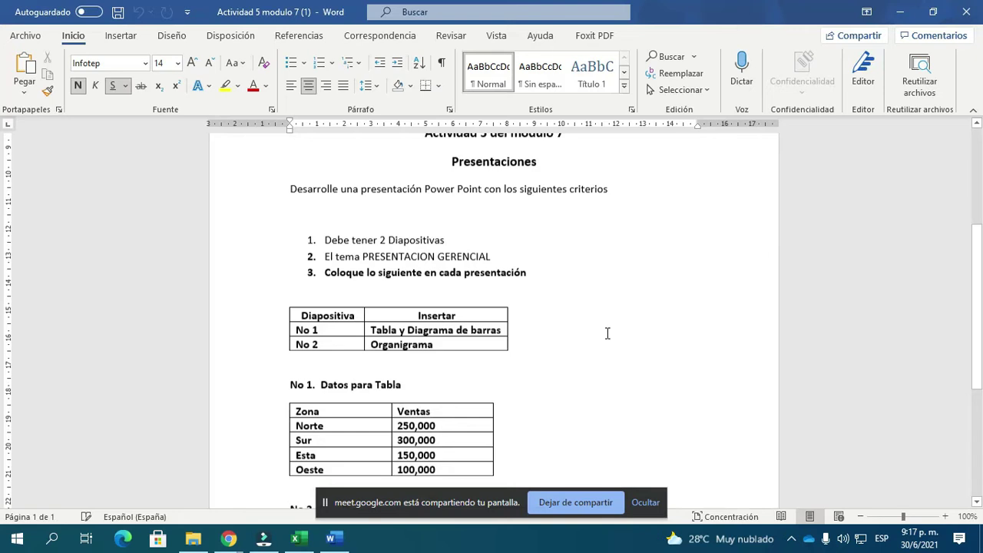
Review the Actividad 5 instructions through to the end of the document, and return to the Google Meet call in Chrome
{"action": "scroll", "coordinate": [600, 329], "scroll_direction": "down", "scroll_amount": 3}
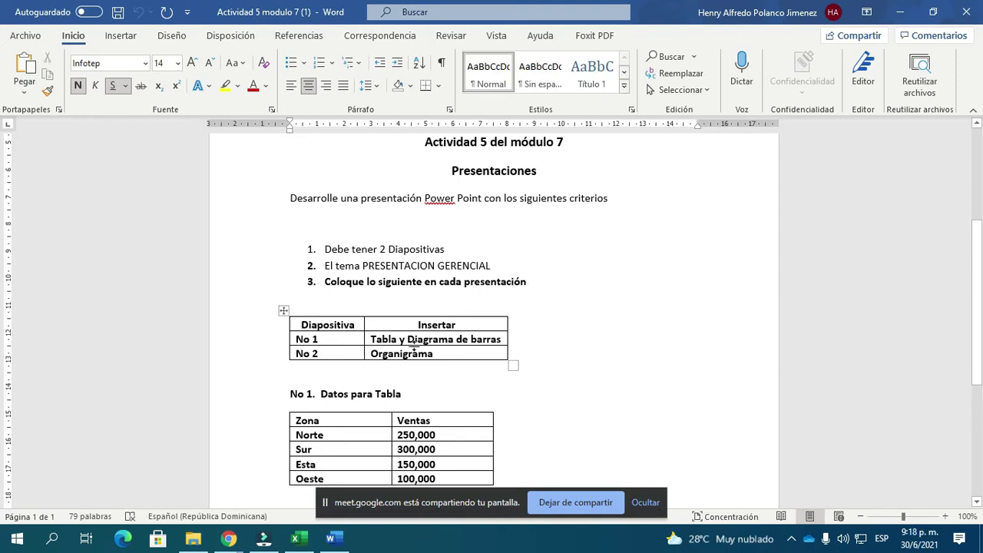
{"action": "scroll", "coordinate": [384, 323], "scroll_direction": "down", "scroll_amount": 2}
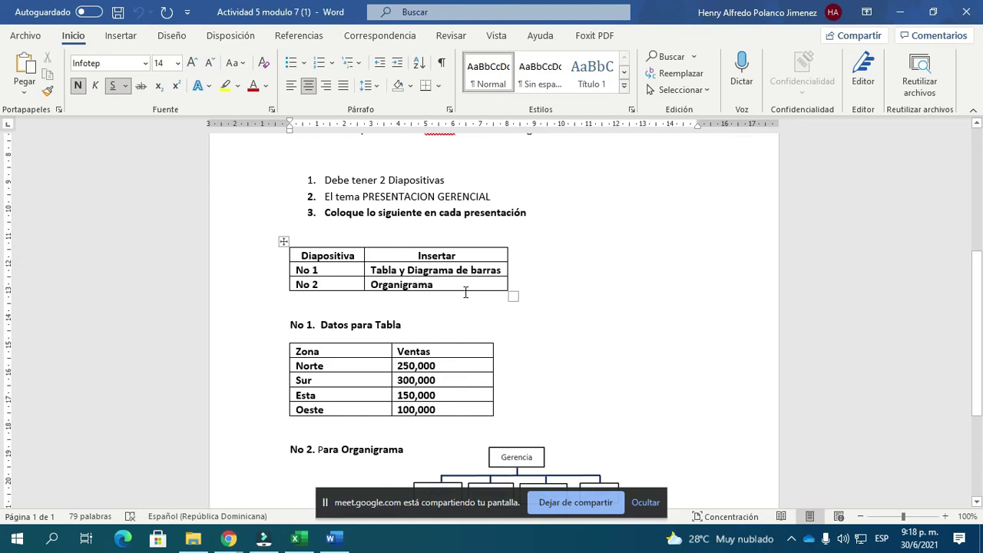
{"action": "scroll", "coordinate": [466, 300], "scroll_direction": "down", "scroll_amount": 4}
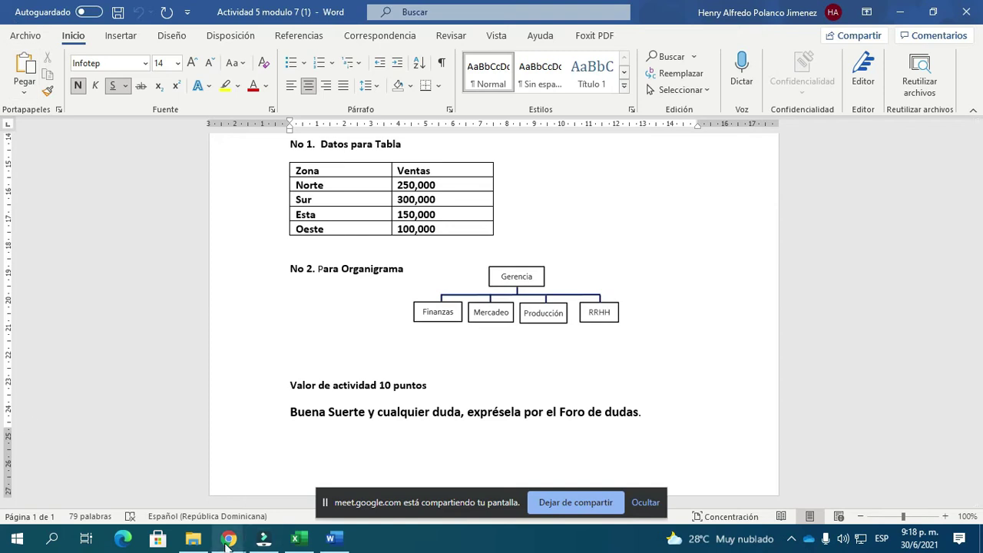
{"action": "mouse_move", "coordinate": [227, 543]}
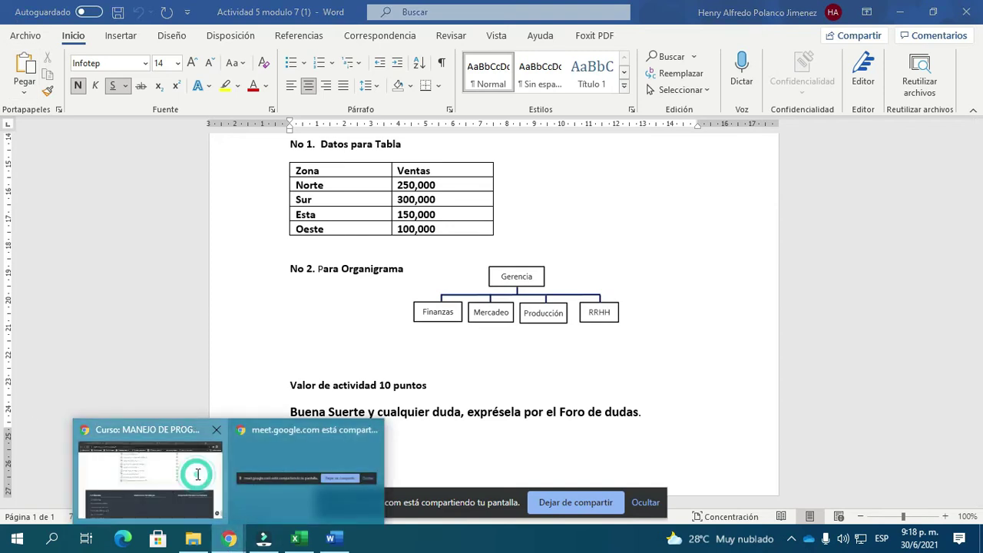
{"action": "left_click", "coordinate": [175, 476]}
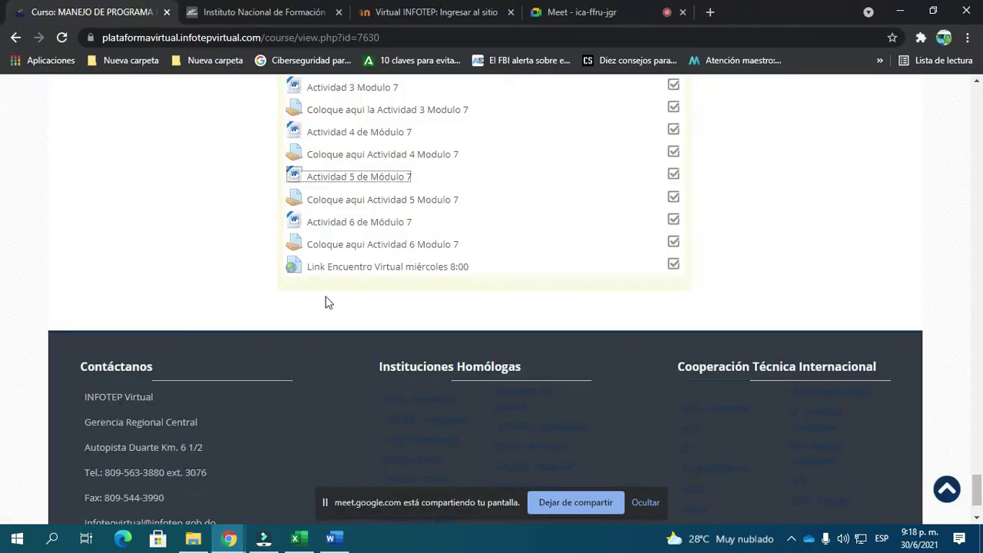
{"action": "left_click", "coordinate": [576, 13]}
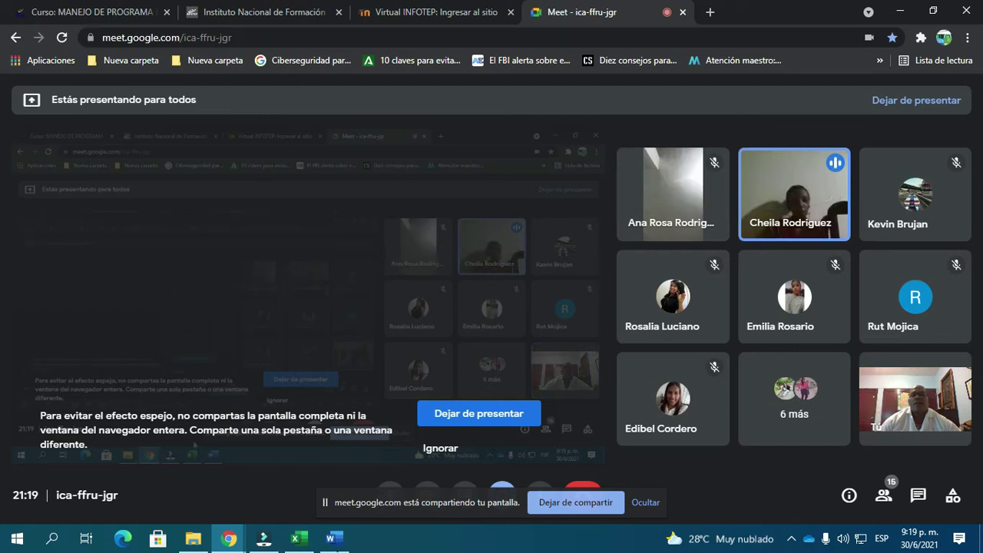
Switch back to the Actividad 5 document in Word and review its organigrama and the Zona and Ventas table
{"action": "left_click", "coordinate": [331, 538]}
{"action": "scroll", "coordinate": [492, 278], "scroll_direction": "up", "scroll_amount": 3}
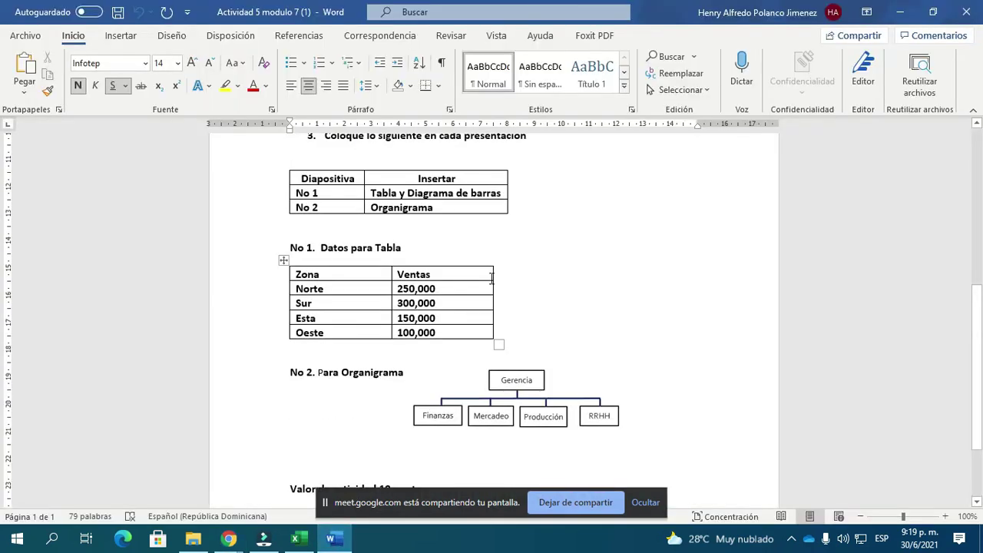
{"action": "left_click", "coordinate": [533, 381]}
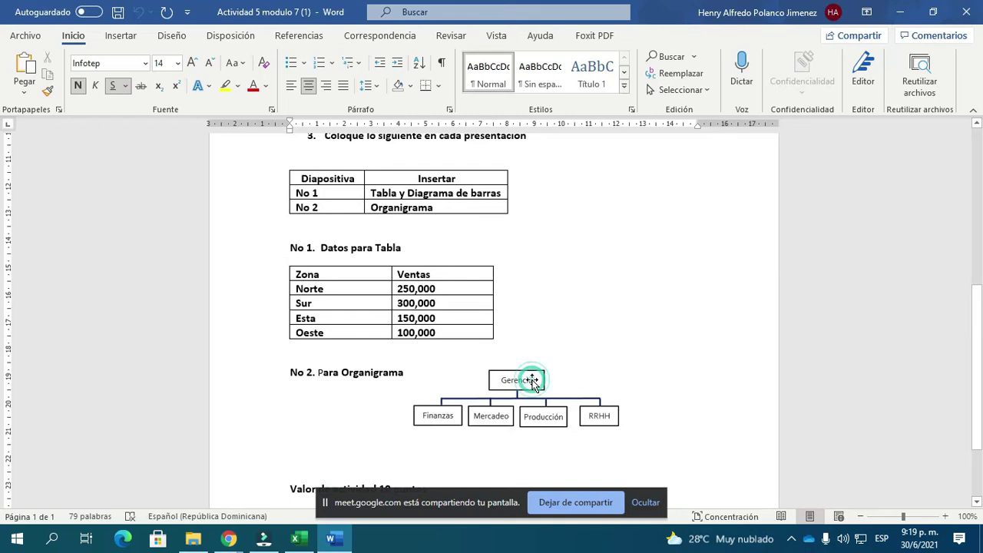
{"action": "left_click", "coordinate": [569, 280]}
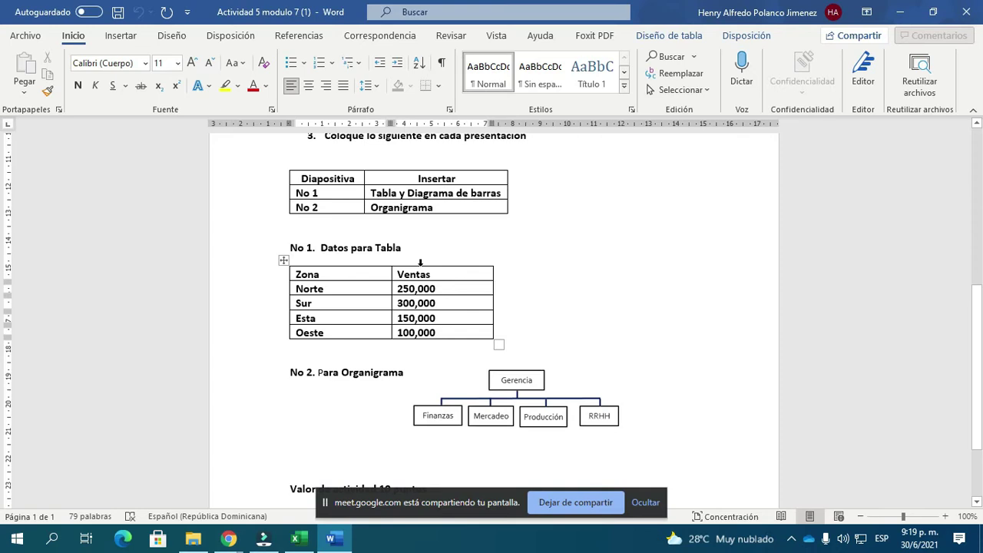
Replace the word "Diagrama" with "grafico" in the No 1 row of the Diapositiva table
{"action": "left_click", "coordinate": [450, 193]}
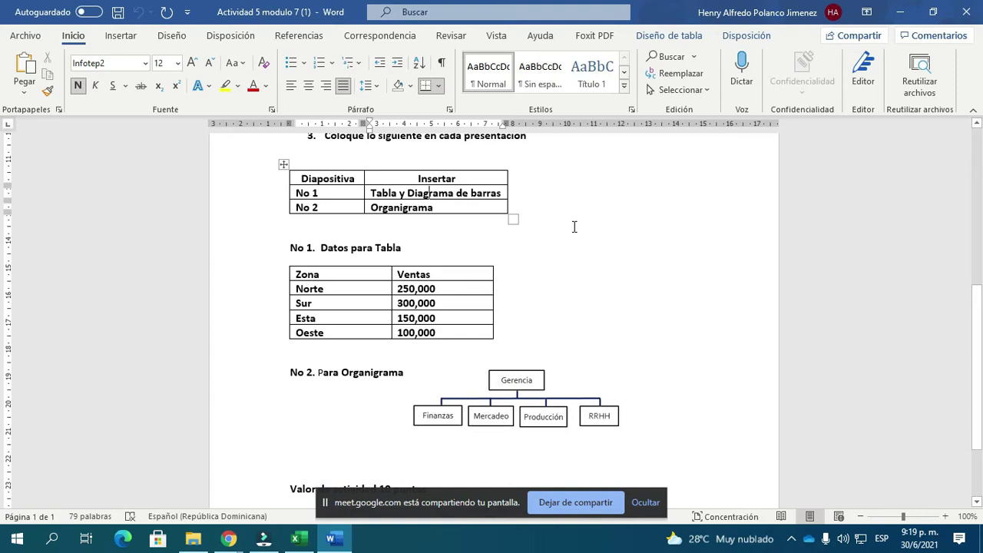
{"action": "key", "text": "BackSpace"}
{"action": "key", "text": "BackSpace"}
{"action": "key", "text": "BackSpace"}
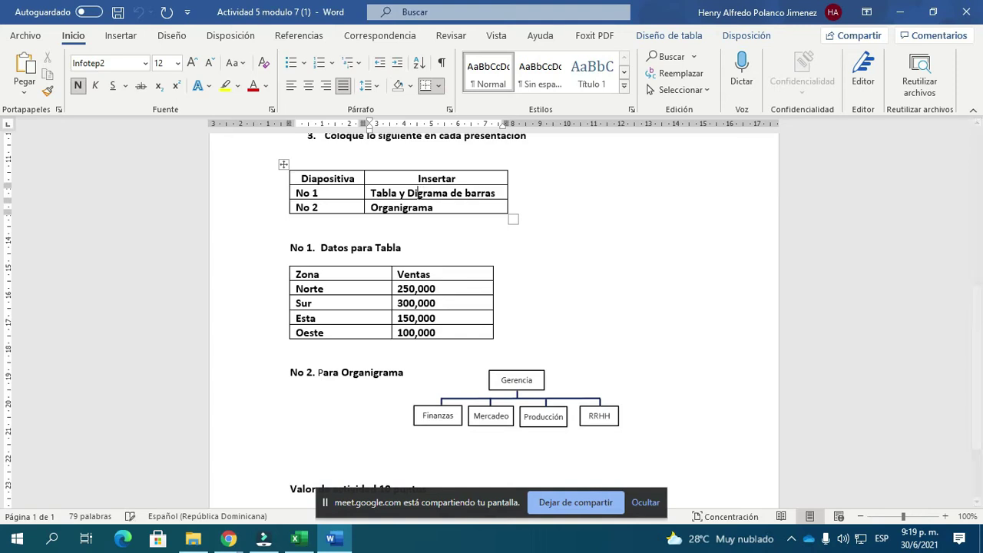
{"action": "type", "text": "fop"}
{"action": "key", "text": "BackSpace"}
{"action": "key", "text": "BackSpace"}
{"action": "type", "text": "ico"}
{"action": "key", "text": "Delete"}
{"action": "key", "text": "Delete"}
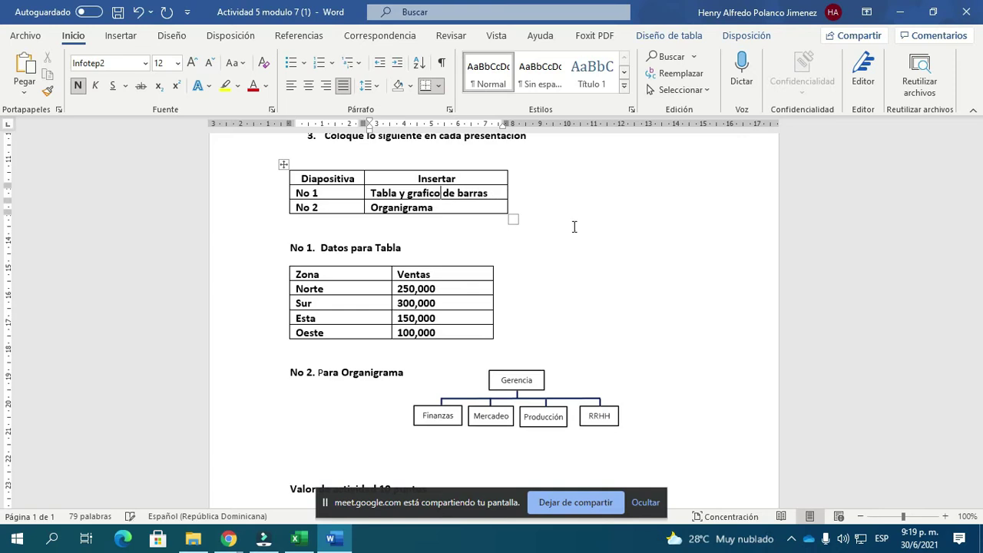
{"action": "left_click", "coordinate": [545, 229]}
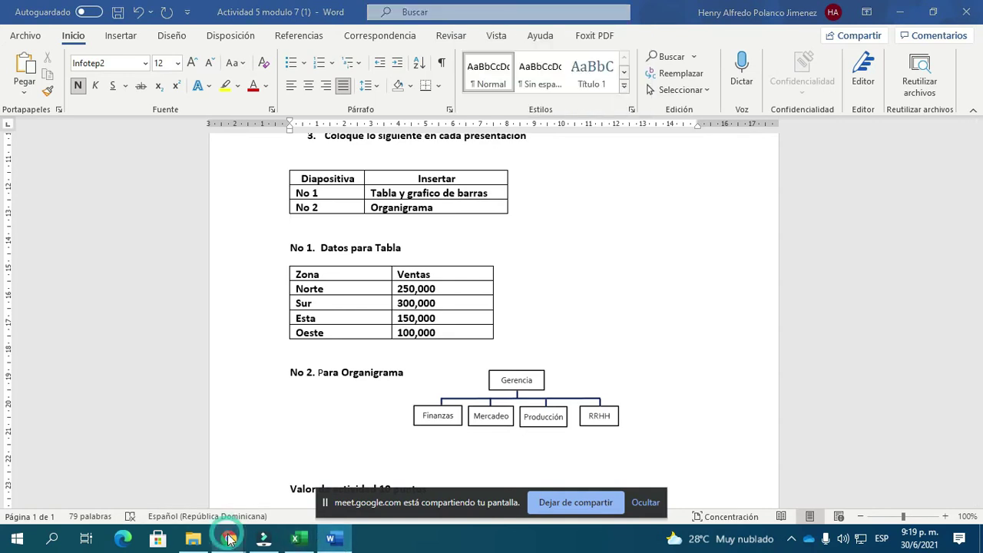
Return to the course page in Chrome, download the Actividad 6 de Módulo 7 document and open it in Word
{"action": "mouse_move", "coordinate": [228, 537]}
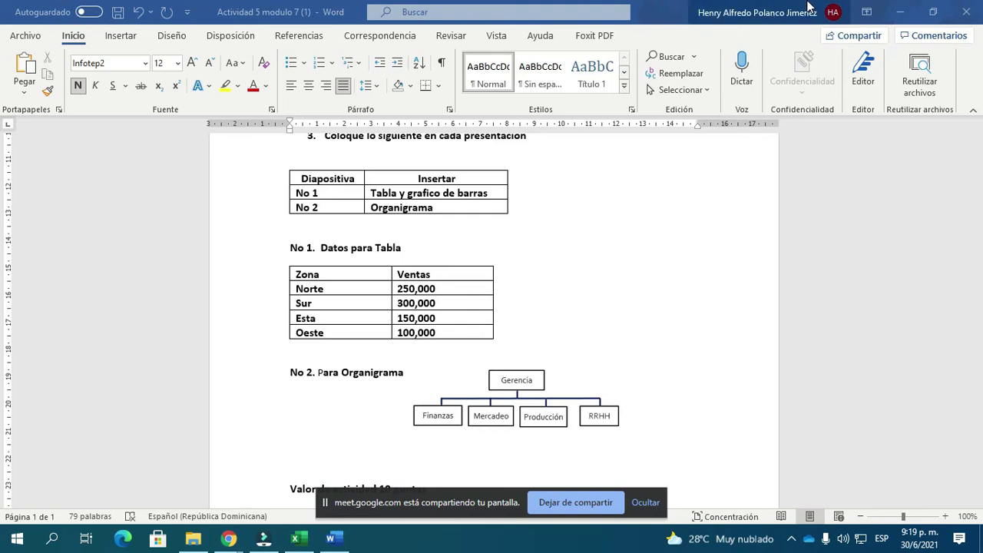
{"action": "key", "text": "alt+Tab"}
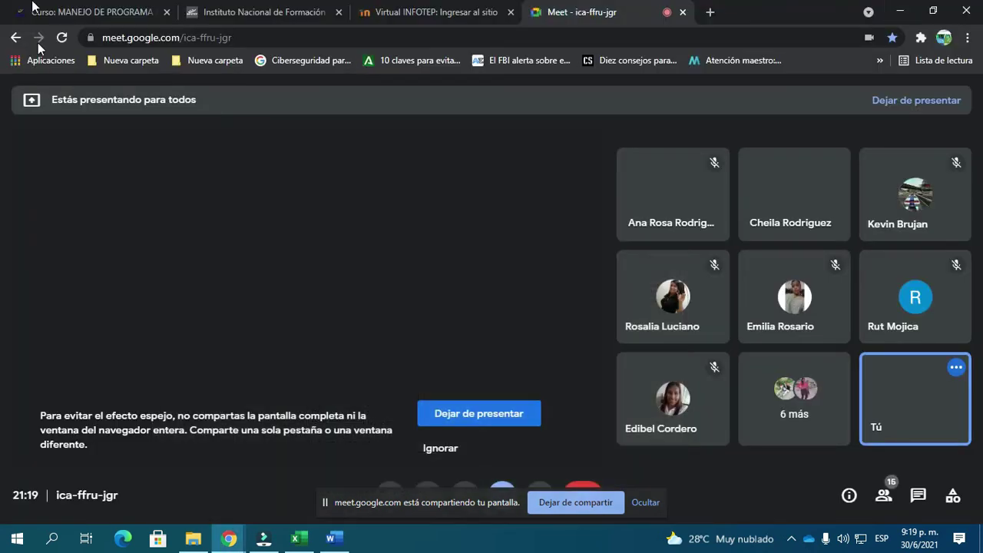
{"action": "left_click", "coordinate": [51, 23]}
{"action": "left_click", "coordinate": [383, 186]}
{"action": "left_click", "coordinate": [338, 228]}
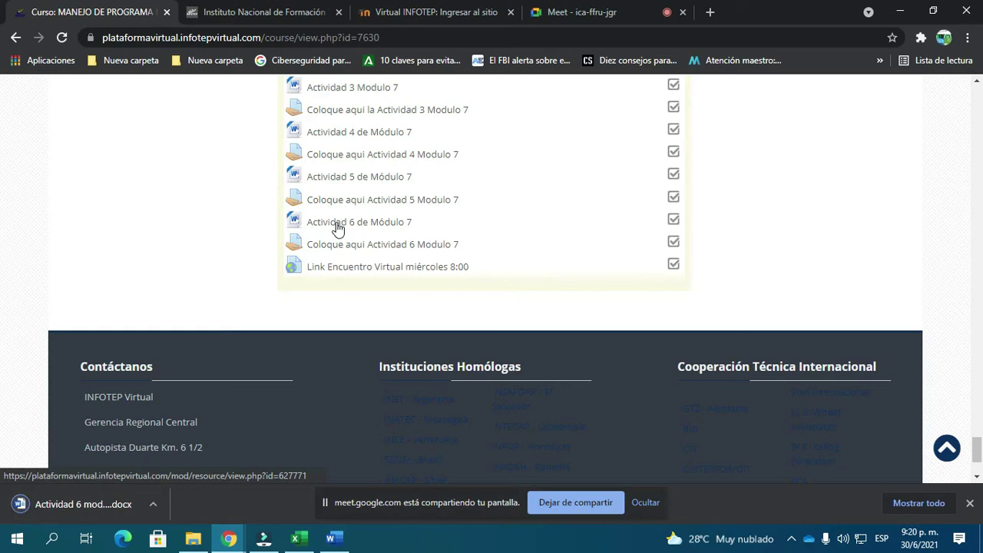
{"action": "left_click", "coordinate": [96, 505]}
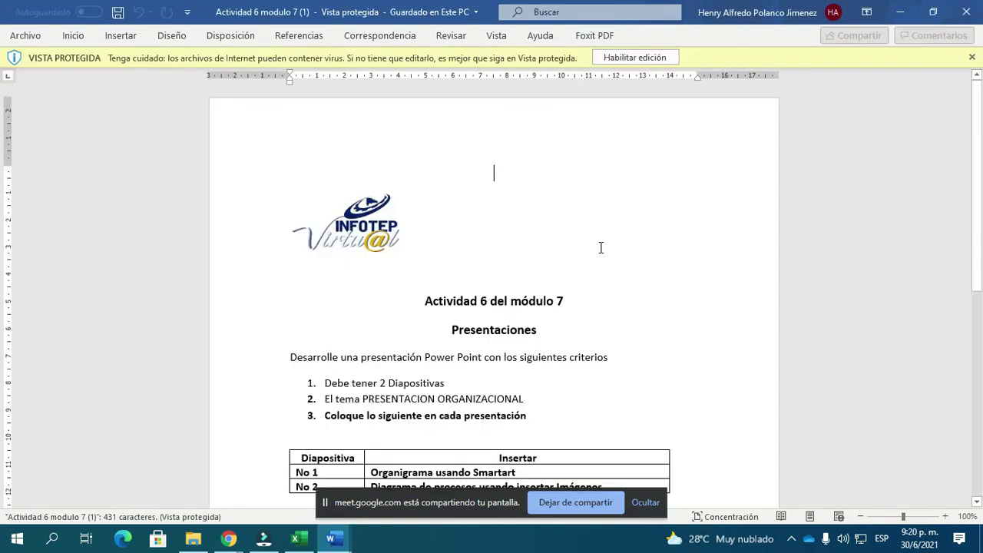
Review the Actividad 6 instructions, the organigrama and the process diagram, and return to the Google Meet call in Chrome
{"action": "scroll", "coordinate": [601, 248], "scroll_direction": "down", "scroll_amount": 5}
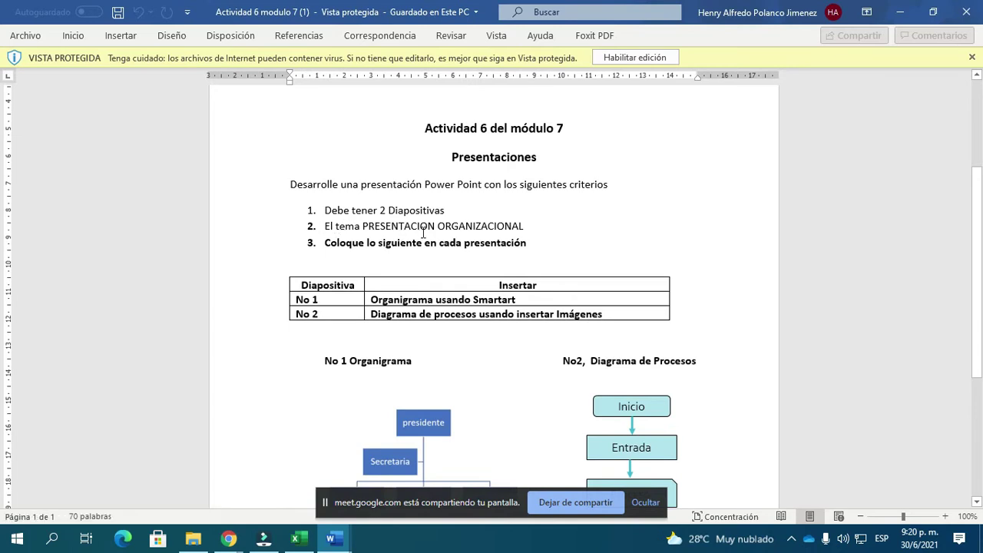
{"action": "scroll", "coordinate": [616, 241], "scroll_direction": "down", "scroll_amount": 2}
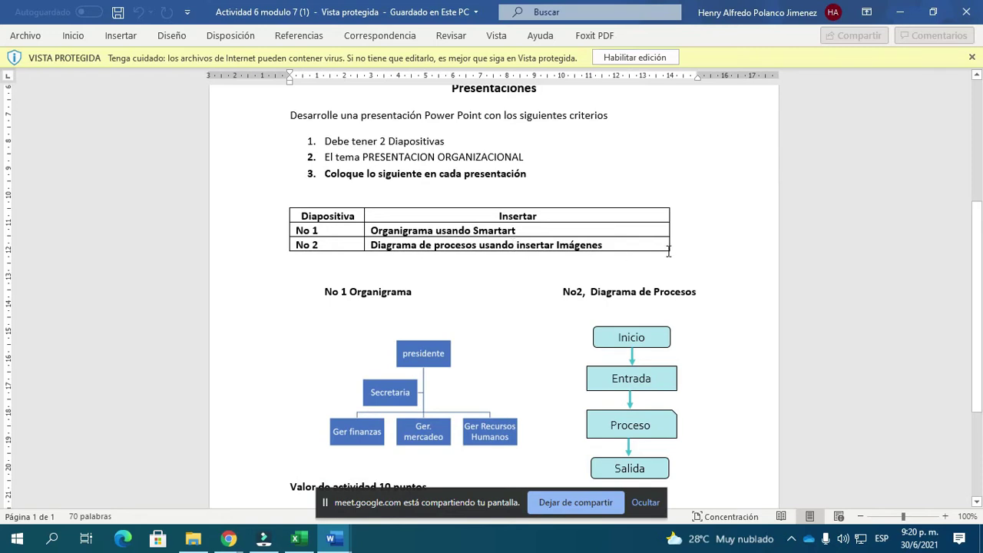
{"action": "scroll", "coordinate": [665, 251], "scroll_direction": "down", "scroll_amount": 5}
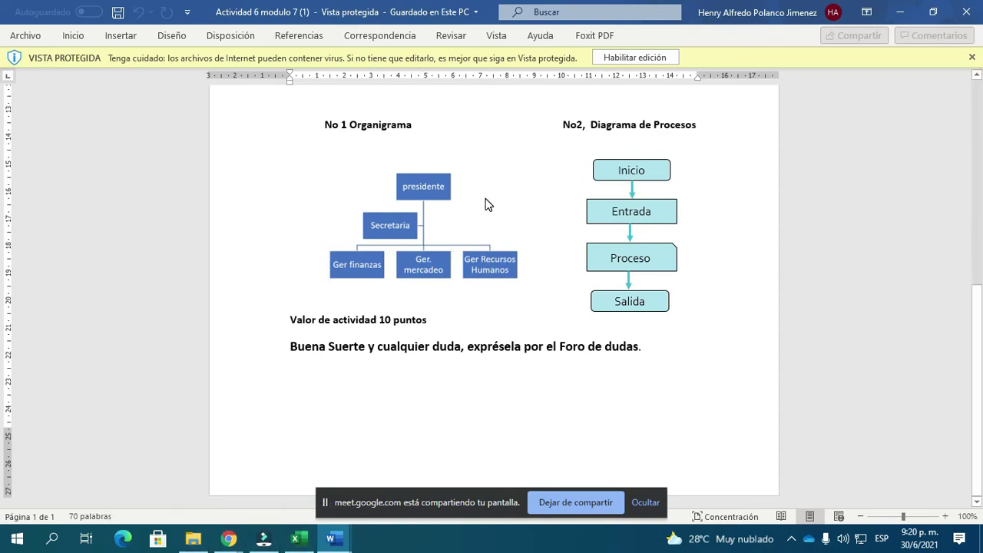
{"action": "scroll", "coordinate": [484, 206], "scroll_direction": "up", "scroll_amount": 4}
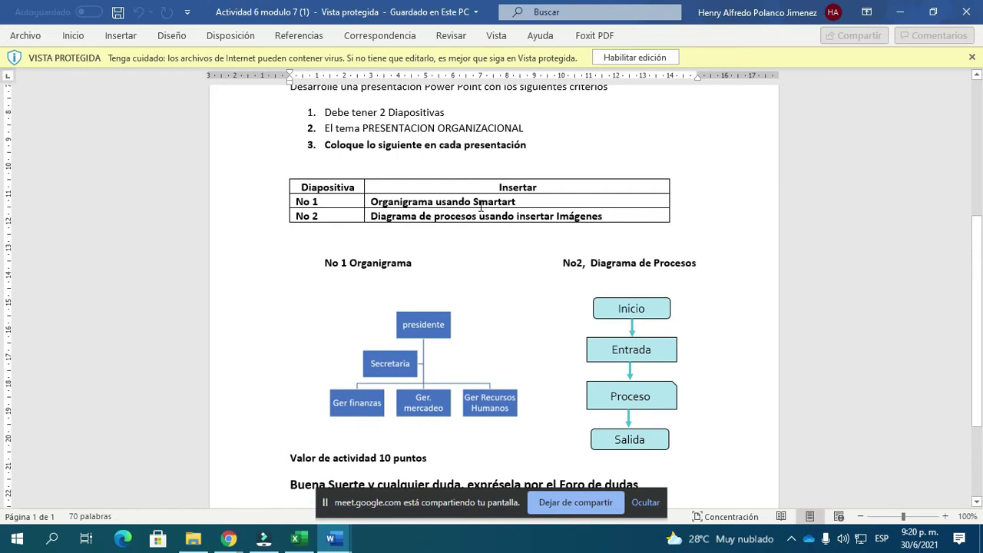
{"action": "scroll", "coordinate": [481, 206], "scroll_direction": "down", "scroll_amount": 2}
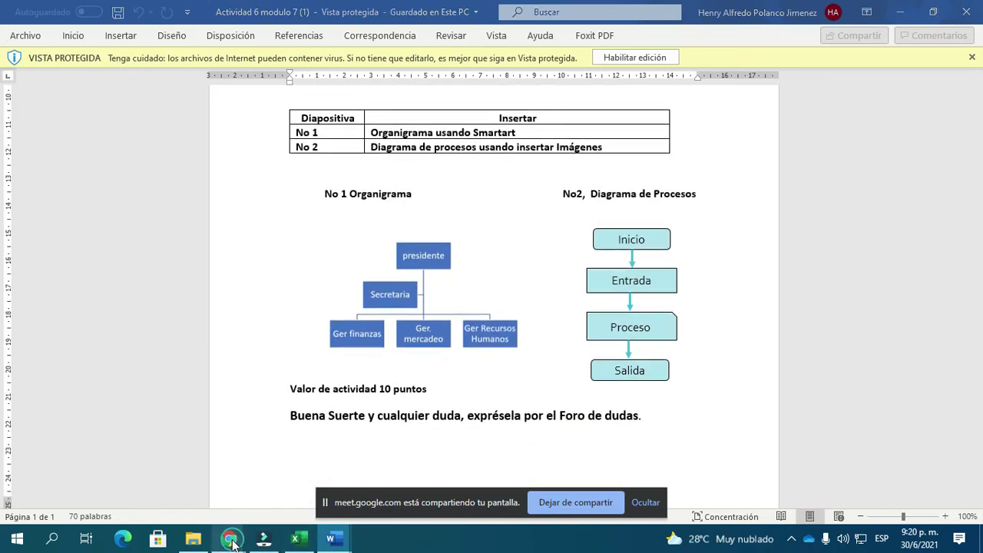
{"action": "mouse_move", "coordinate": [232, 543]}
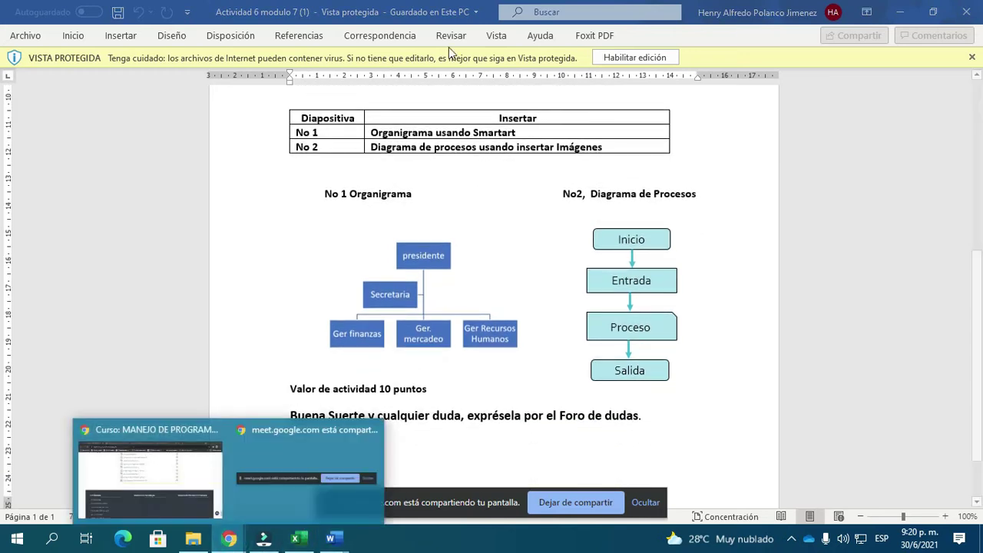
{"action": "left_click", "coordinate": [189, 475]}
{"action": "left_click", "coordinate": [575, 13]}
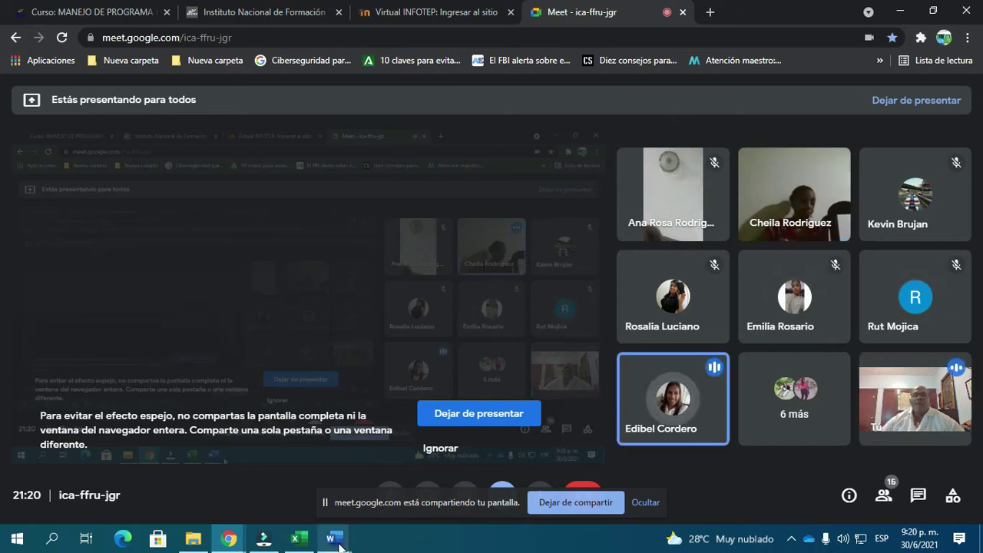
View the Actividad 5 document in Word again, and switch to the Actividad 6 document to review its diagrams
{"action": "mouse_move", "coordinate": [343, 536]}
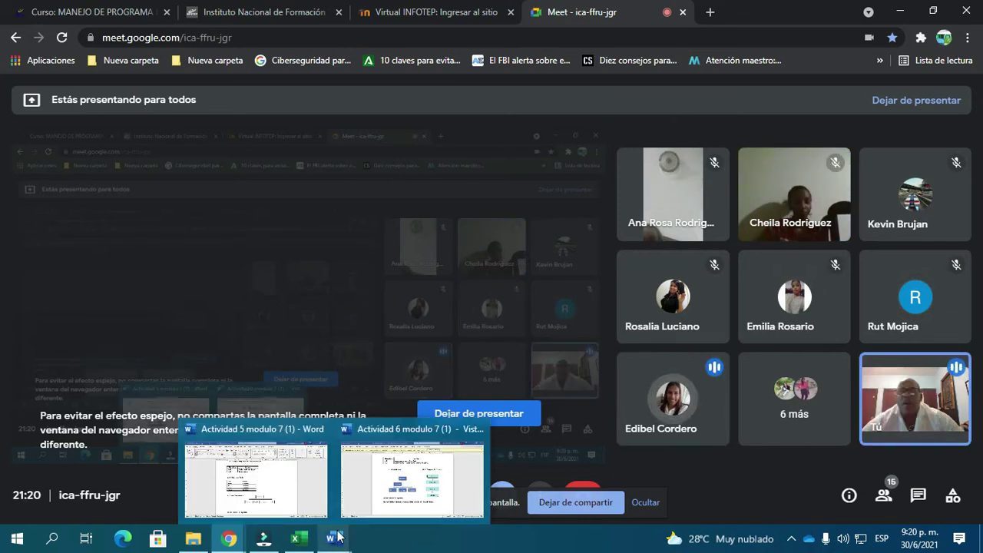
{"action": "left_click", "coordinate": [293, 477]}
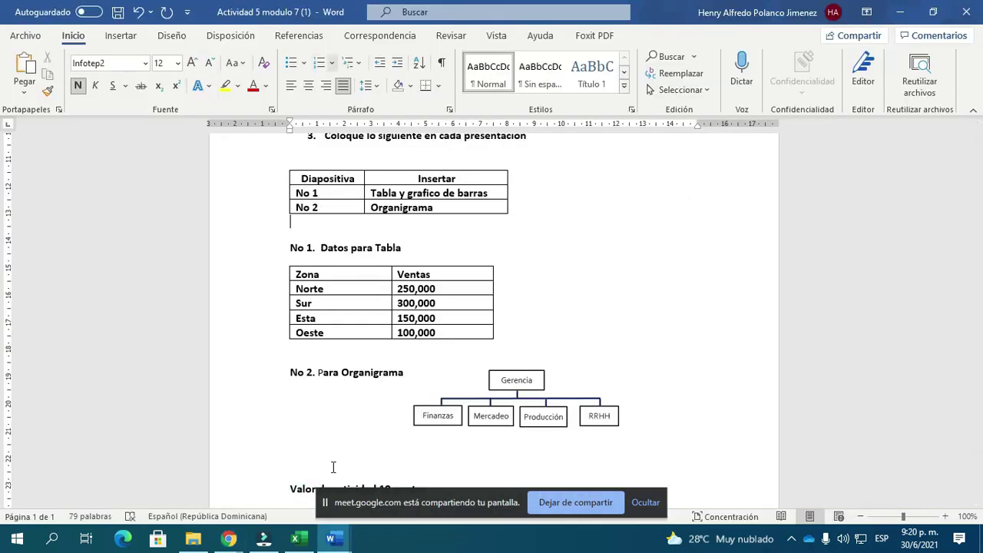
{"action": "mouse_move", "coordinate": [332, 537]}
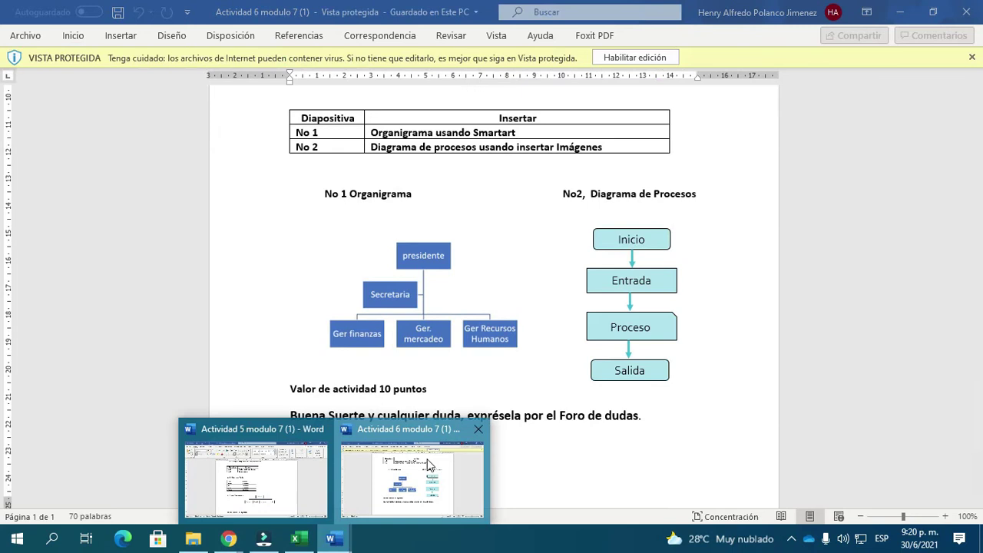
{"action": "left_click", "coordinate": [428, 466]}
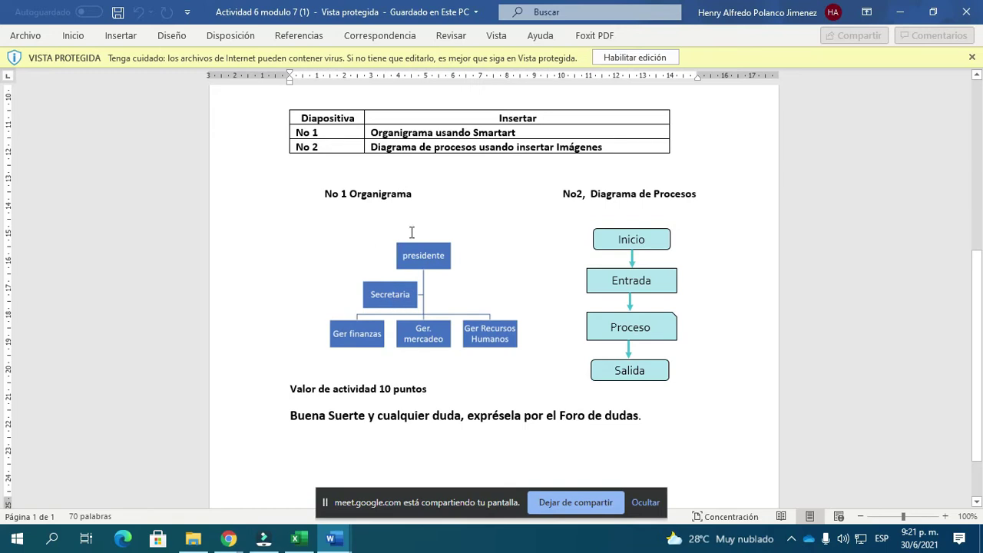
{"action": "left_click", "coordinate": [761, 243]}
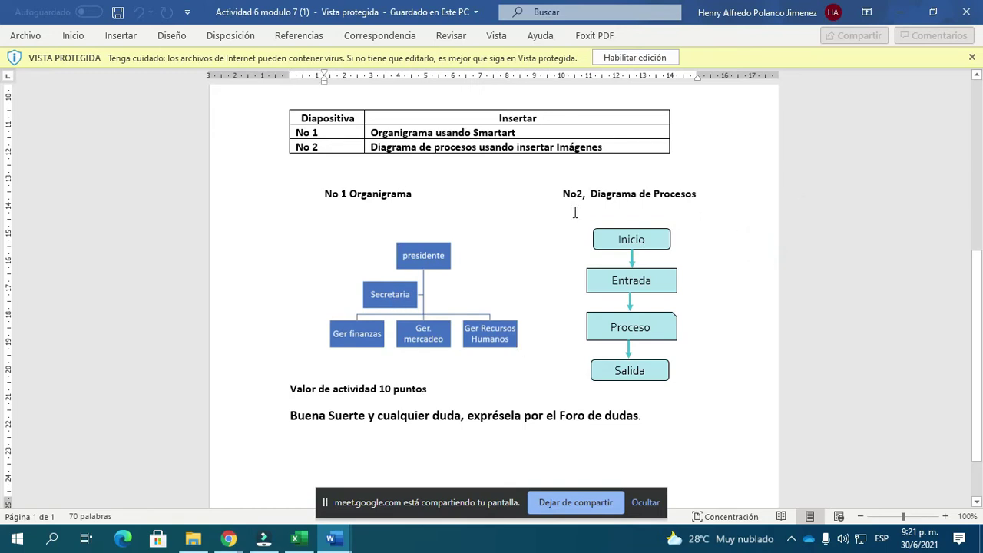